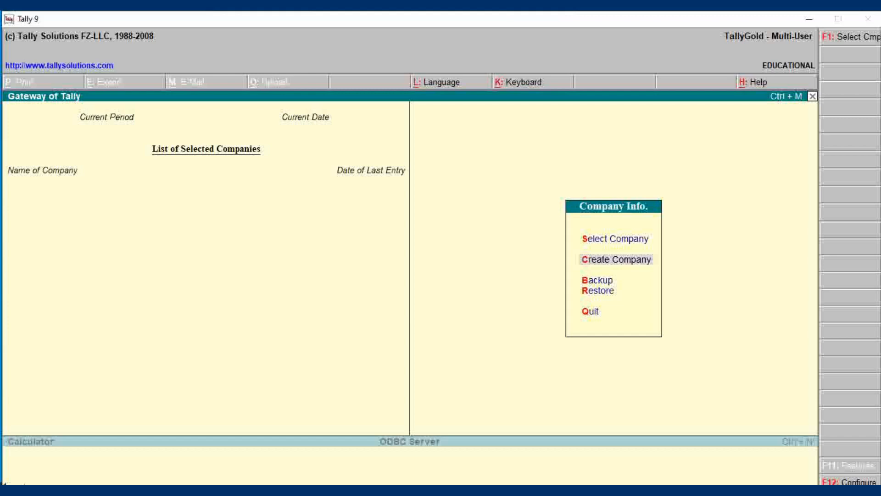
Start creating a company named Raj, with India as statutory compliance country and Madhya Pradesh as state, leaving address and contact details blank
key(Return)
text(Raj)
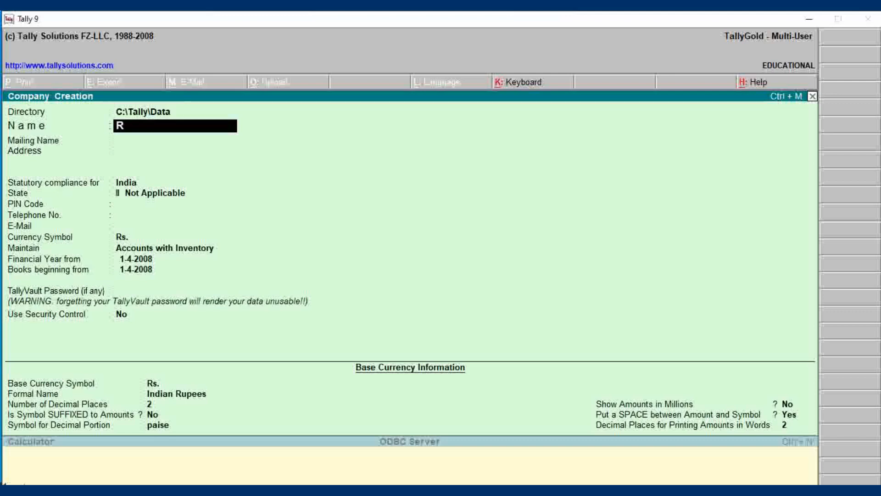
key(Return)
key(Return)
key(Return)
key(Return)
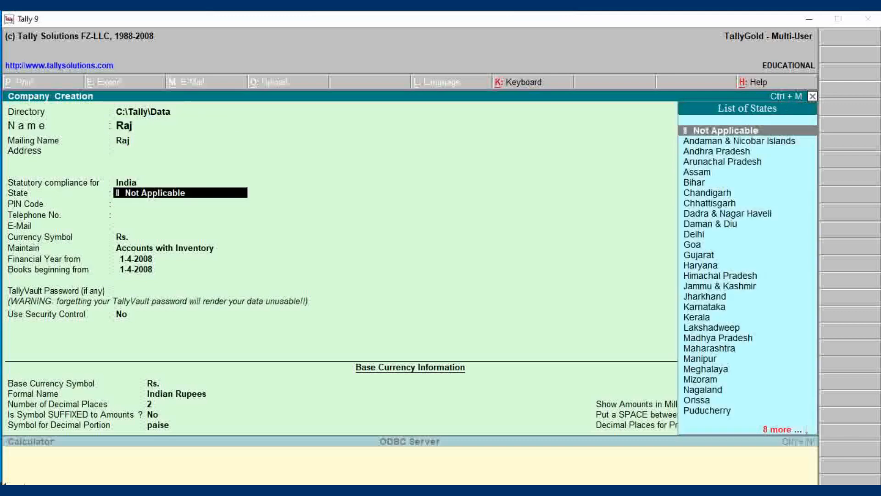
text(Ma)
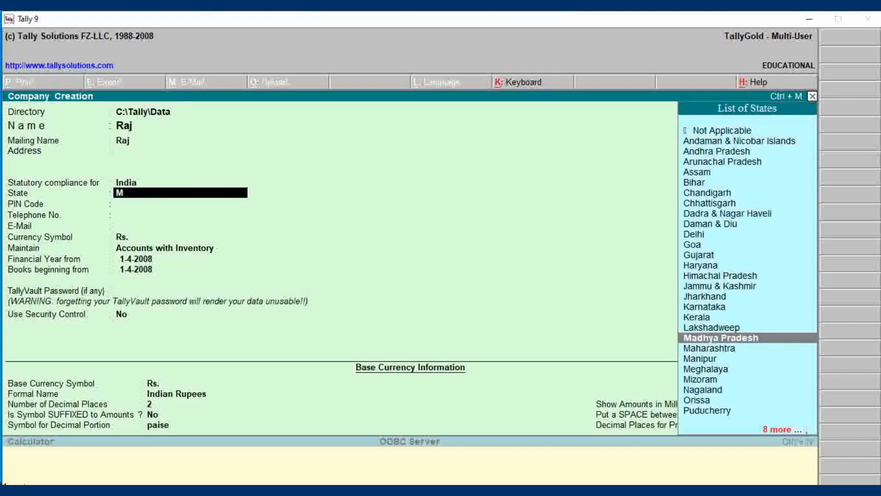
key(Return)
key(Return)
key(Return)
key(Return)
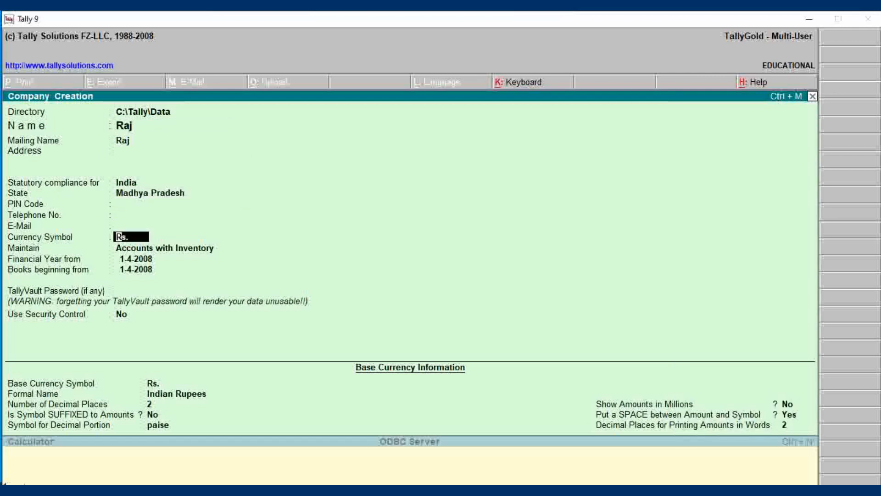
Keep Rs. as the currency symbol, maintain Accounts with Inventory, and start the financial year and books from 1-4-2008
key(Return)
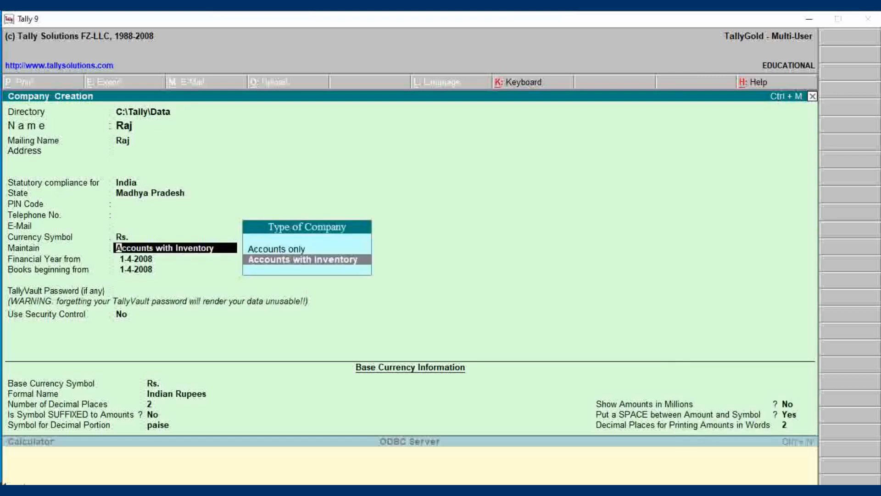
key(Up)
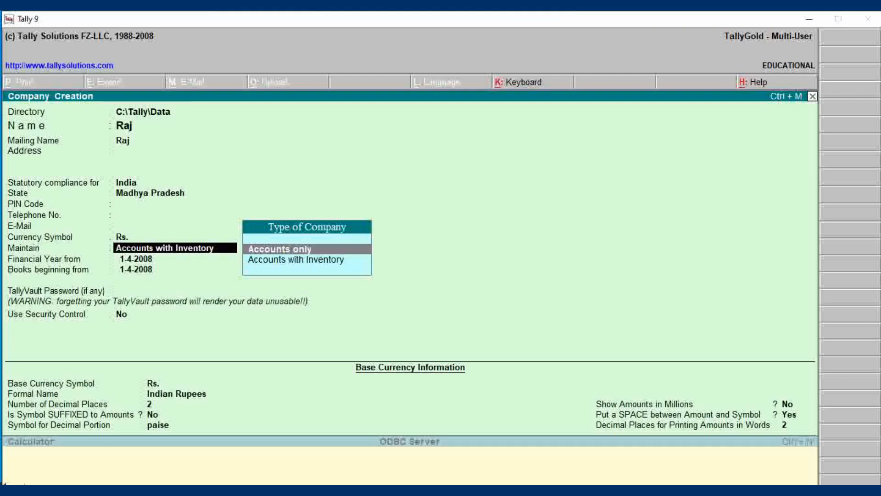
key(Down)
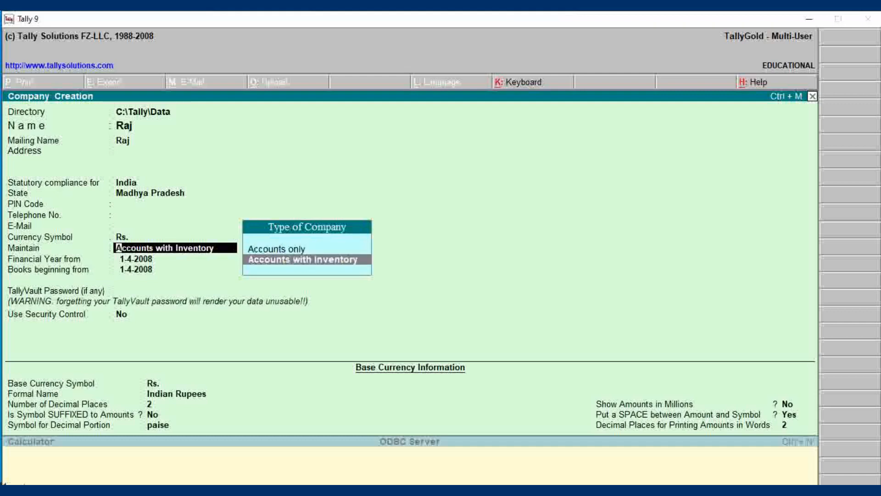
key(Return)
key(Return)
key(Return)
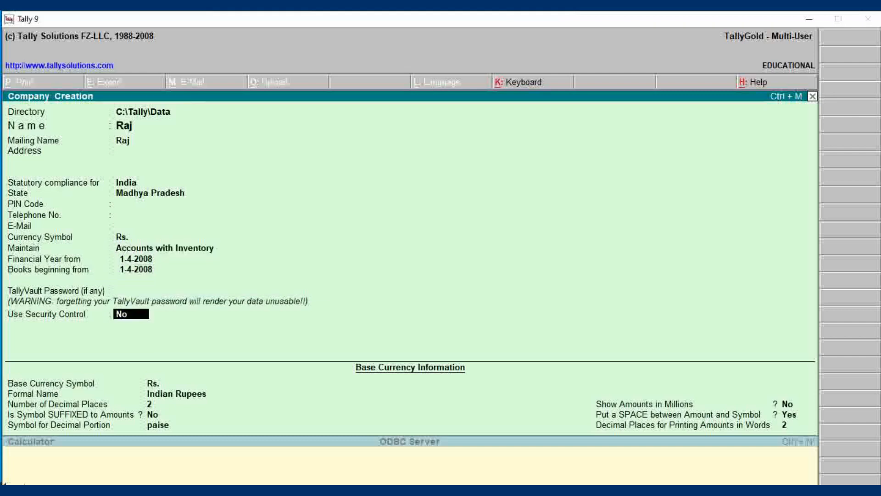
Leave security control off, keep the default base currency information, and save the new company
key(Return)
key(Return)
key(Return)
key(Return)
key(Return)
key(Return)
key(Return)
key(Return)
key(Return)
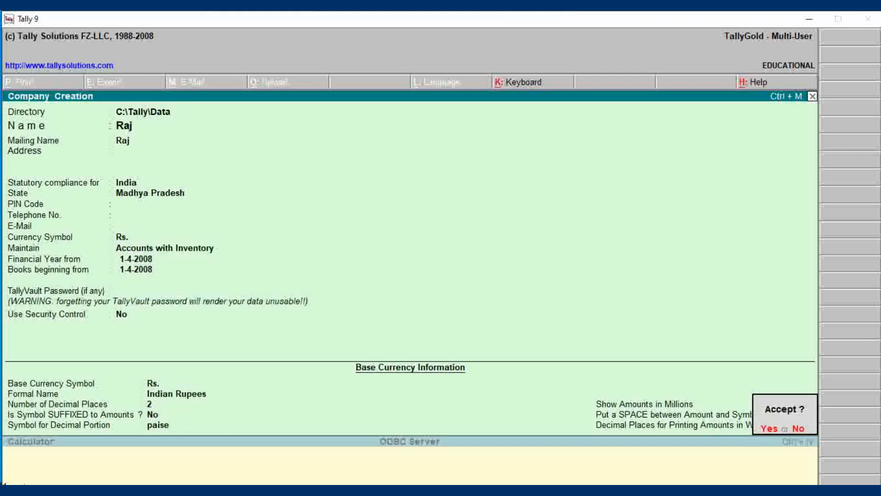
key(Return)
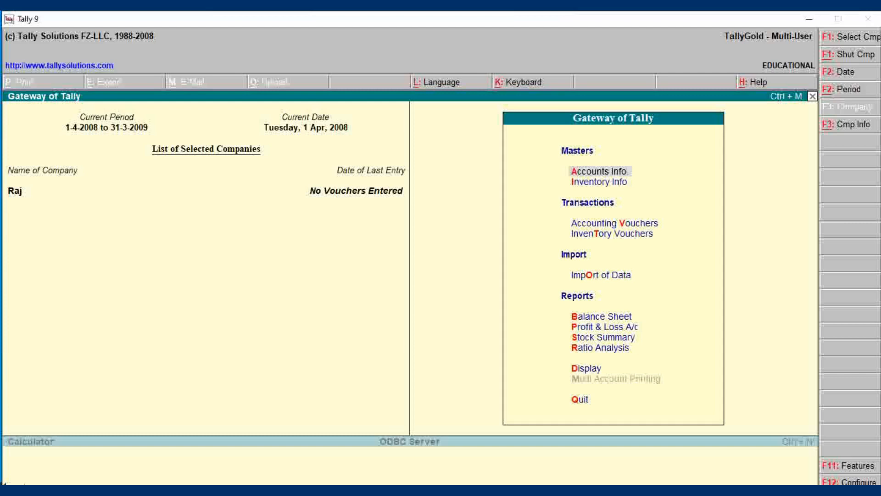
Enable Value Added Tax (VAT) in the company's Statutory & Taxation features
key(F11)
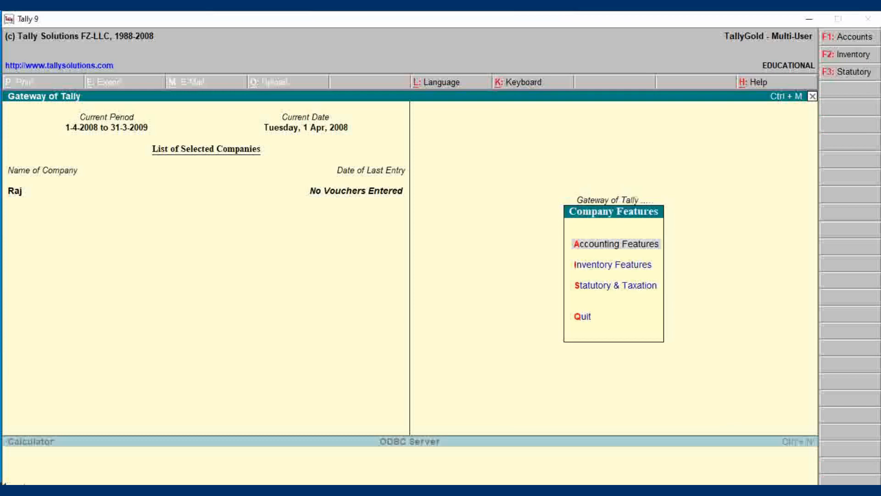
key(Down)
key(Down)
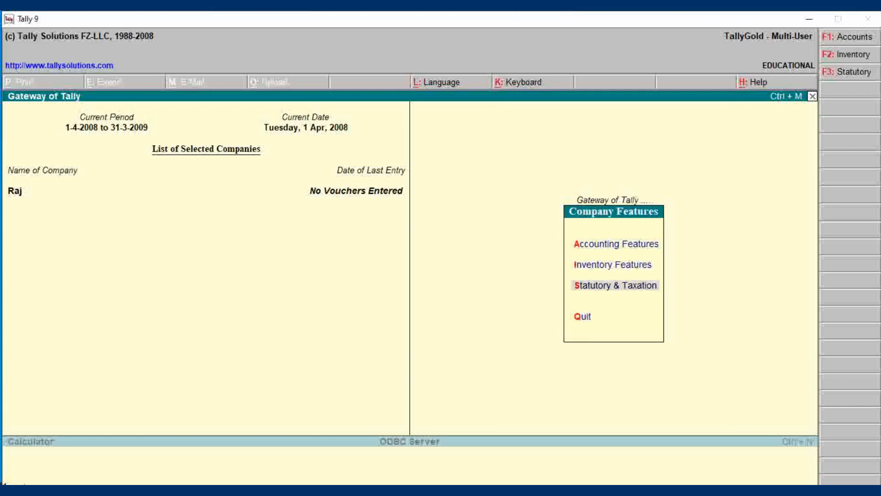
key(Return)
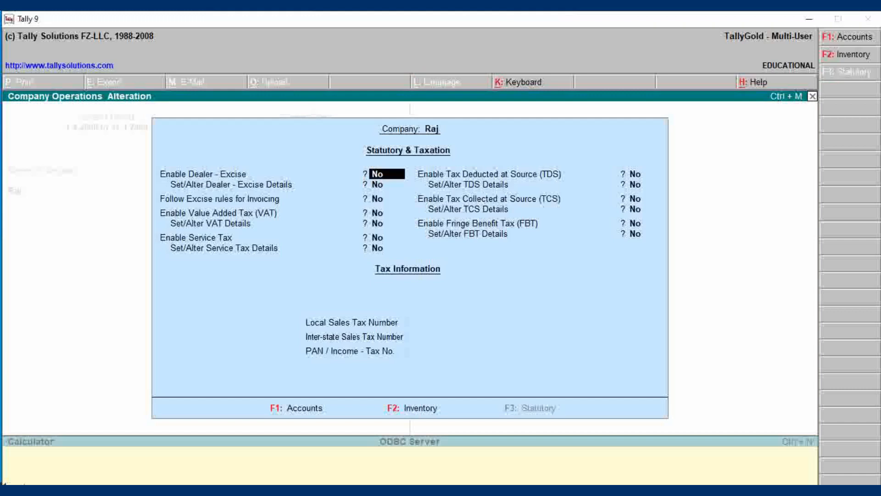
key(Return)
key(Return)
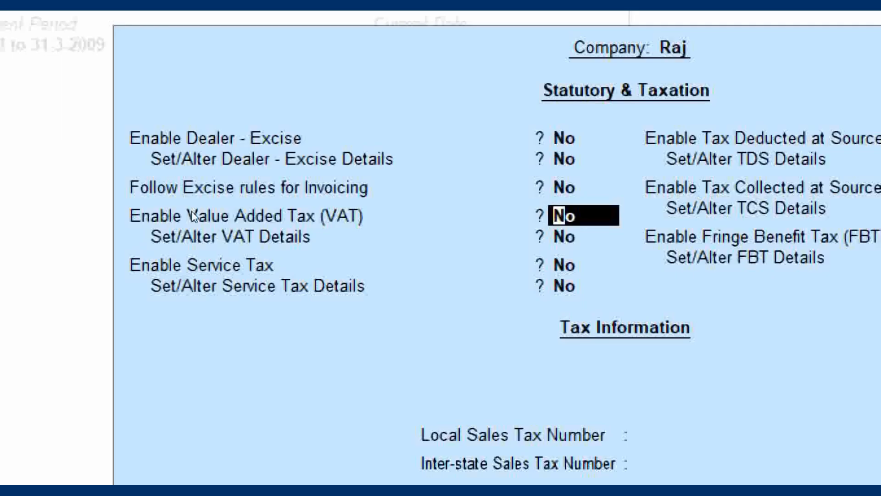
text(y)
key(Return)
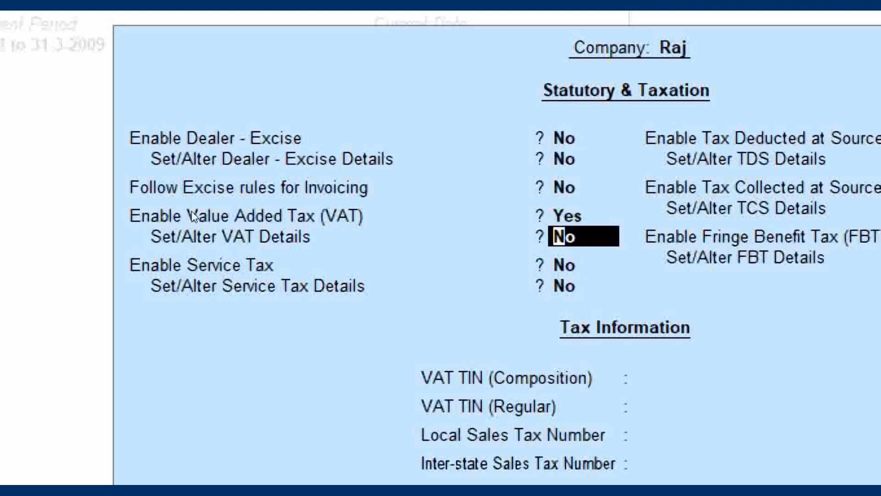
Set the VAT details to state Madhya Pradesh, dealer type Regular, applicable from 1-4-2008, and save the company's statutory features
text(y)
key(Return)
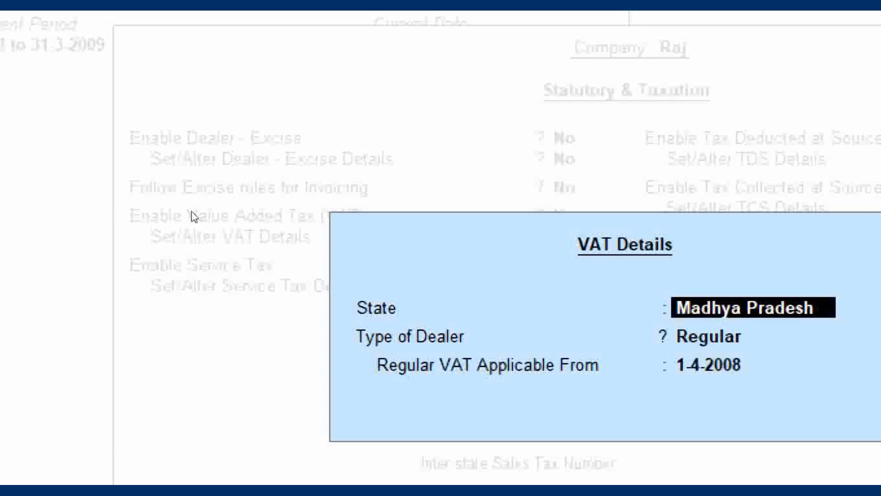
key(Return)
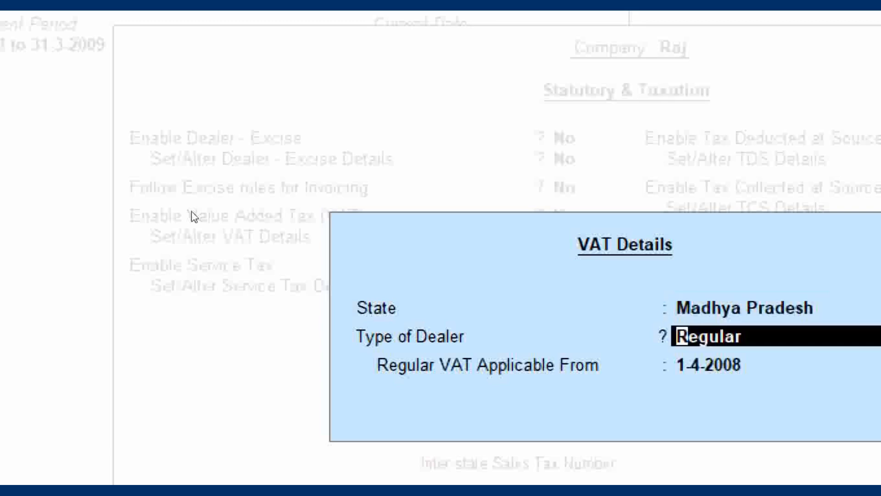
key(Return)
key(Return)
key(Return)
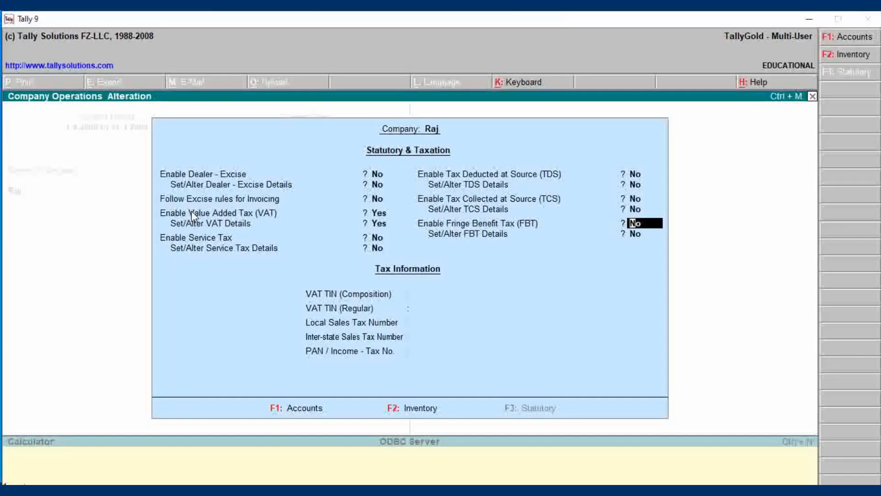
key(Return)
key(Return)
key(Return)
key(Return)
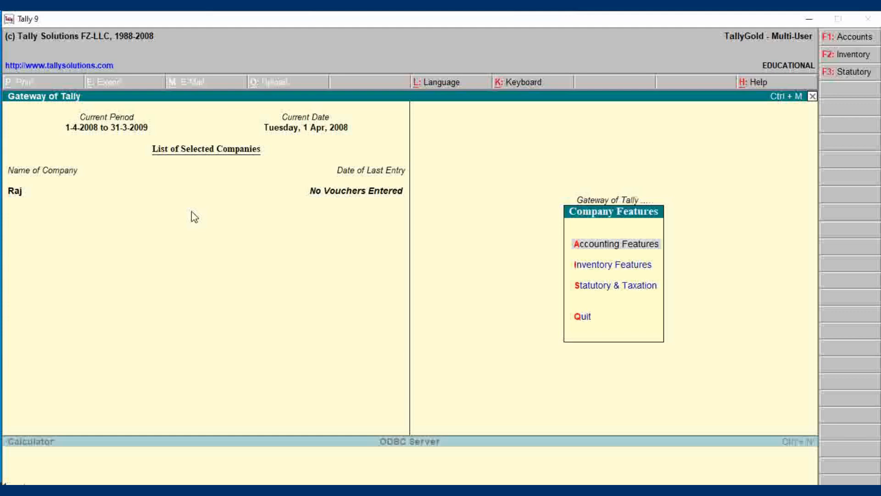
key(Escape)
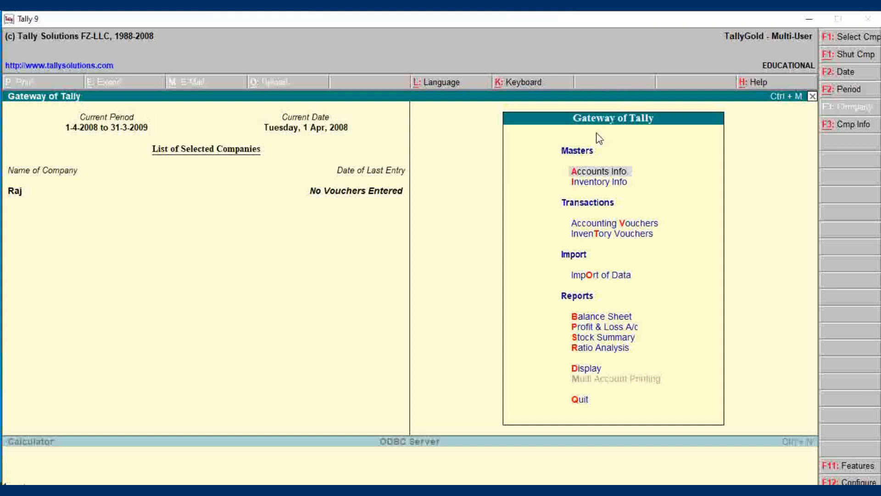
Start a new single ledger with the same name as the company, placed under Capital Account with inventory values not affected
key(Return)
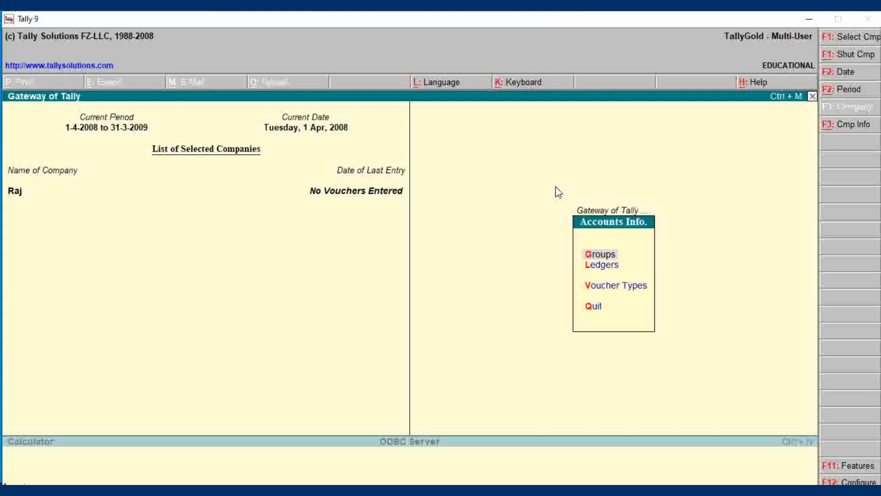
key(Down)
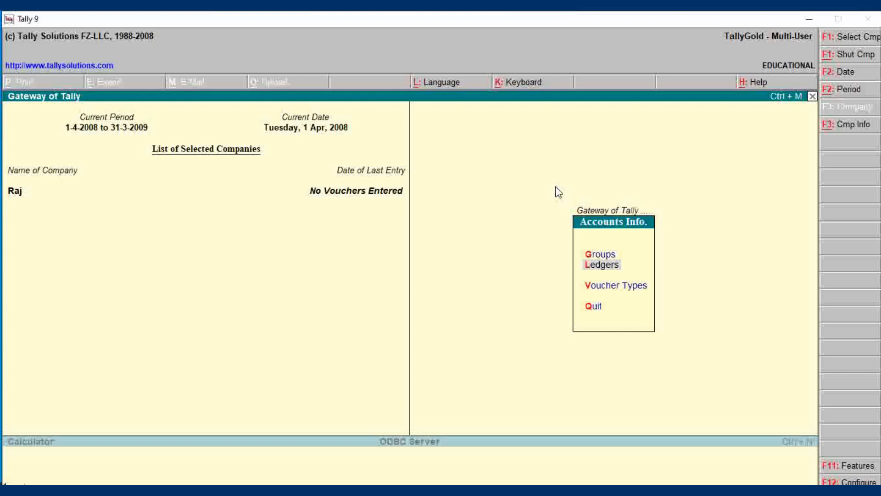
key(Return)
key(Return)
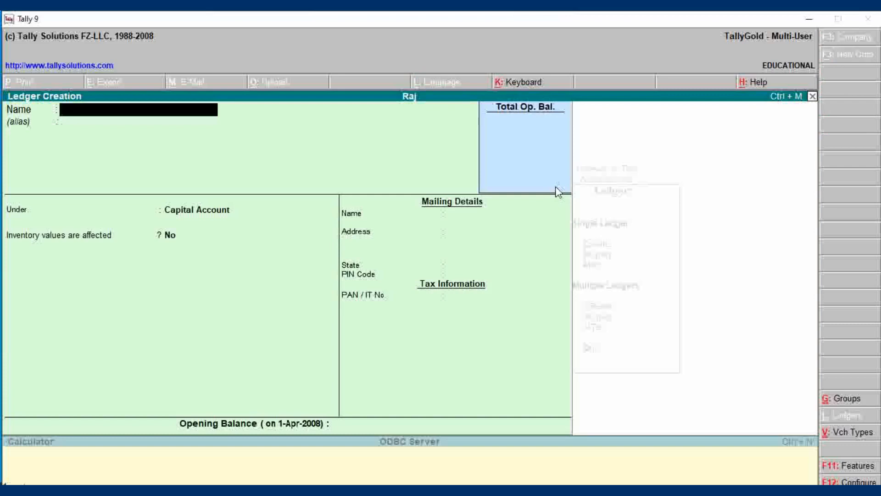
text(Raj)
key(Return)
key(Return)
key(Return)
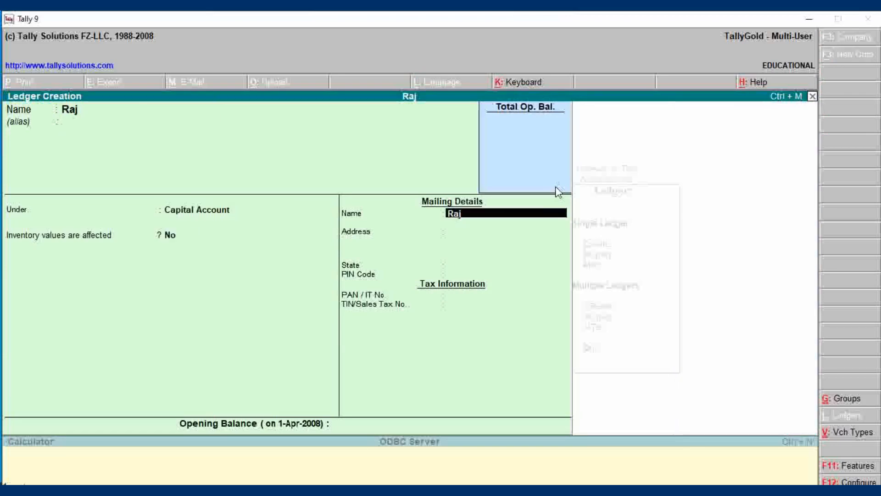
Keep the capital ledger's default mailing name, leave its remaining mailing, tax and opening balance details blank, and save it
key(Return)
key(Return)
key(Return)
key(Return)
key(Return)
key(Return)
key(Return)
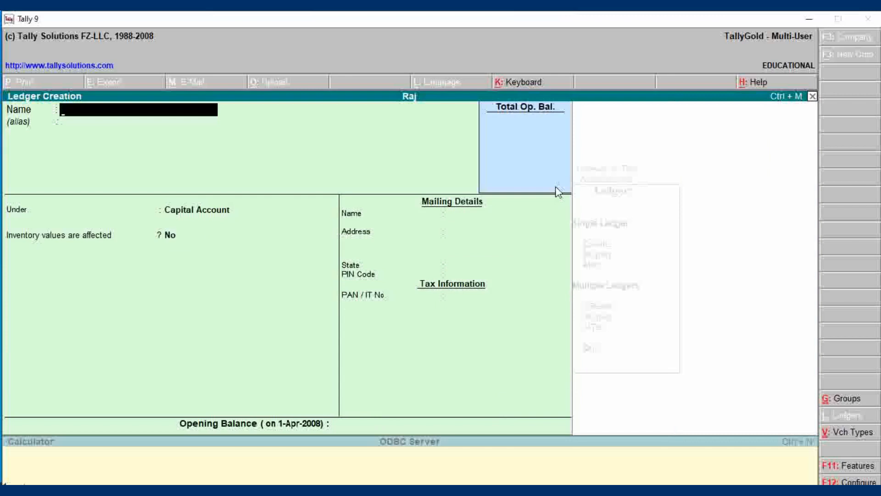
Create a ledger named Sbi Bank under Bank Accounts, with 1-Apr-2008 as the effective reconciliation date
text(Sbi Bank)
key(Return)
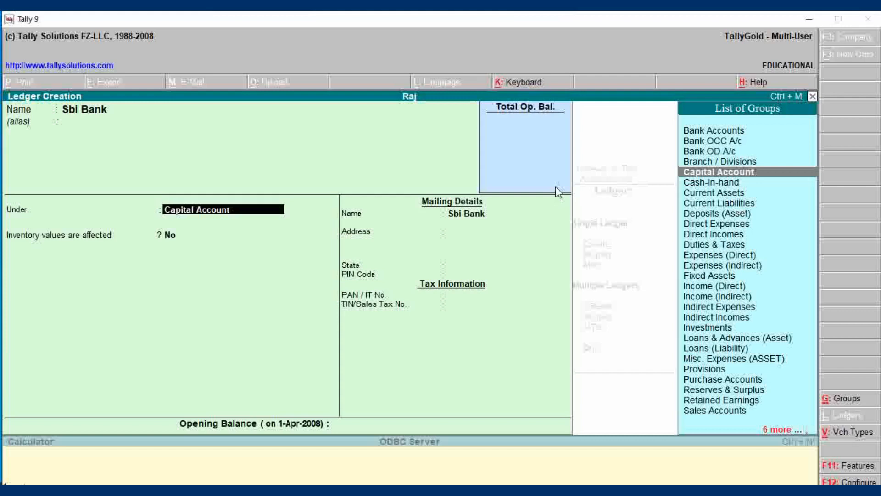
text(Ba)
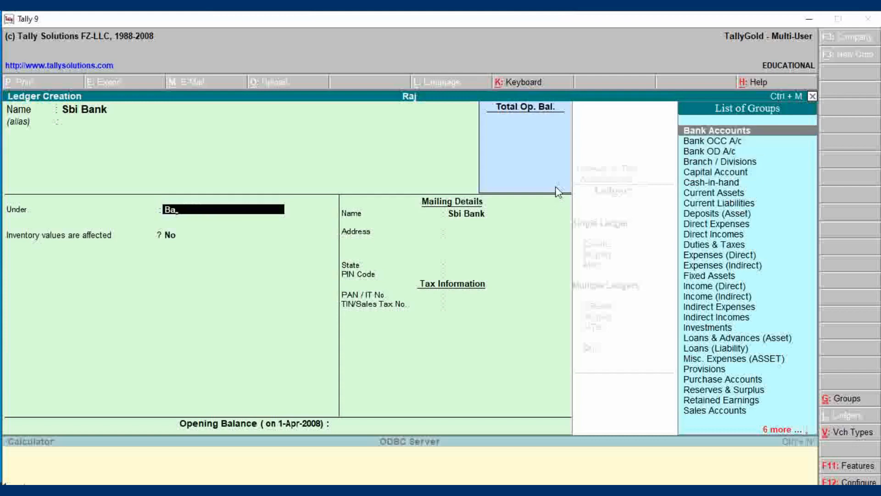
key(Return)
key(Return)
key(Return)
key(Return)
key(Return)
key(Return)
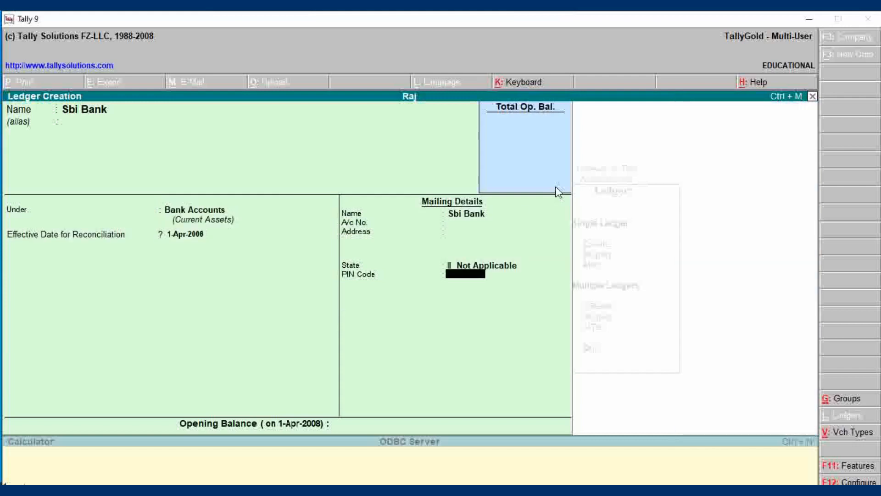
key(Return)
key(Return)
key(Return)
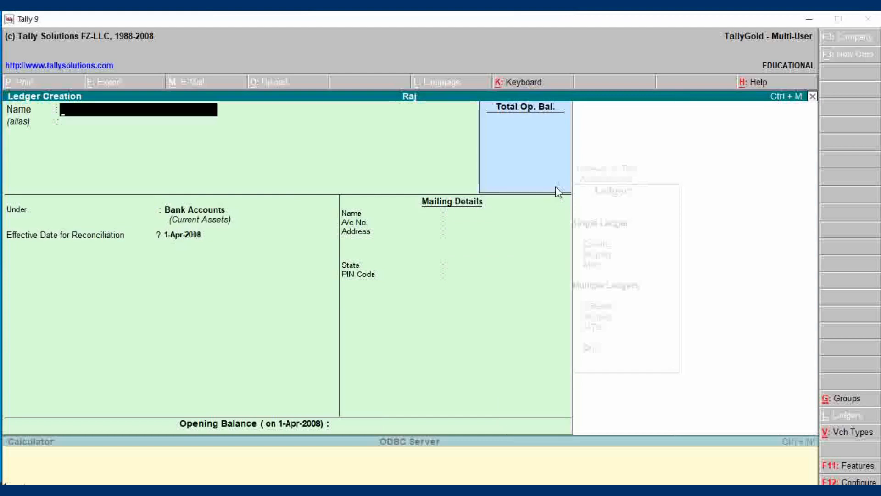
Start a ledger named Dal Purchase under Purchase Accounts with inventory values affected
text(Dal Purchase)
key(Return)
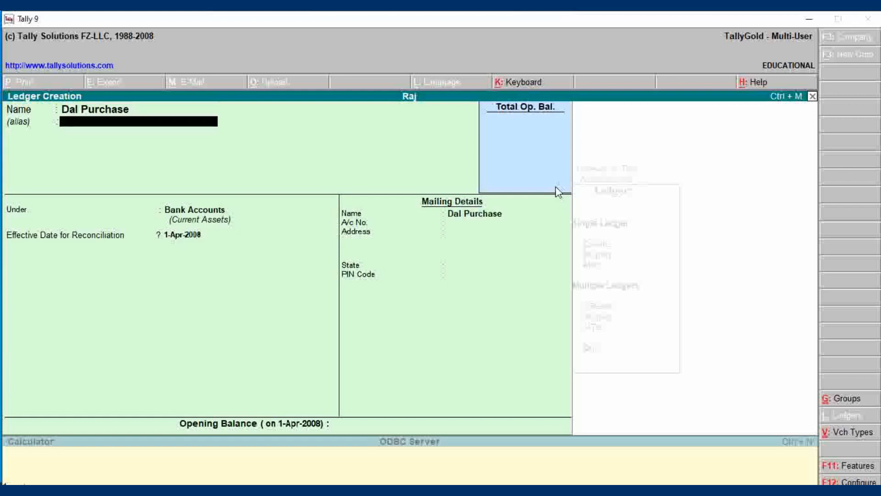
key(Return)
text(Pu)
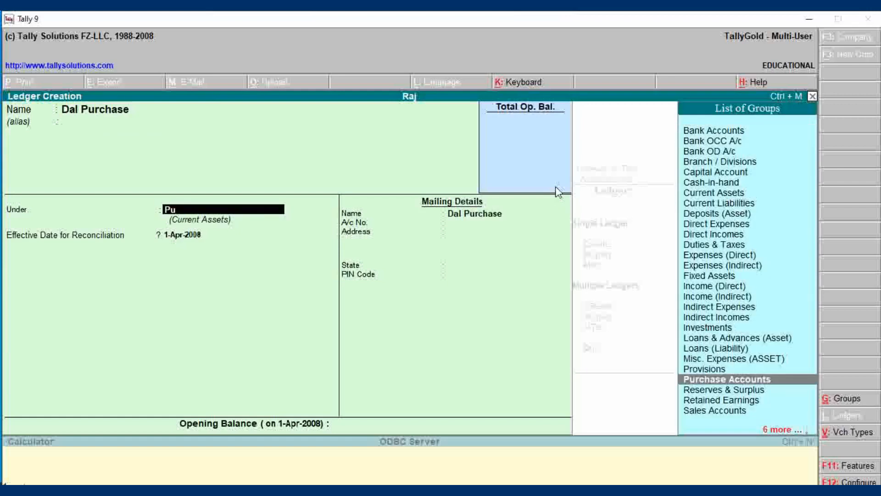
key(Return)
key(Return)
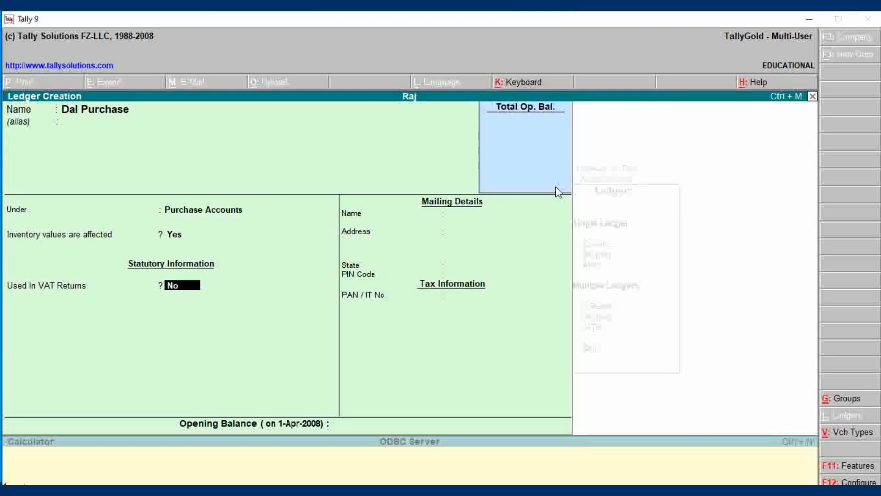
Use the Dal Purchase ledger in VAT returns with the tax class Purchases @ 4%, and save the ledger
text(y)
key(Return)
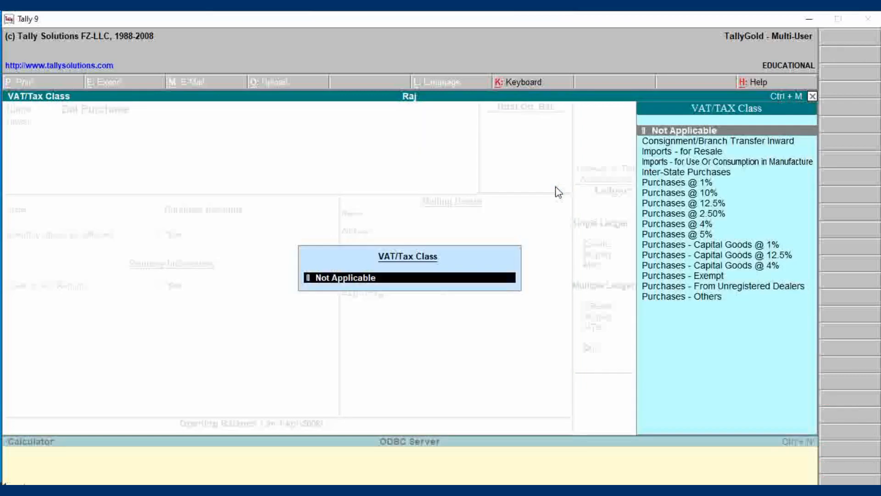
key(Down)
key(Down)
key(Down)
key(Down)
key(Down)
key(Down)
key(Down)
key(Down)
key(Down)
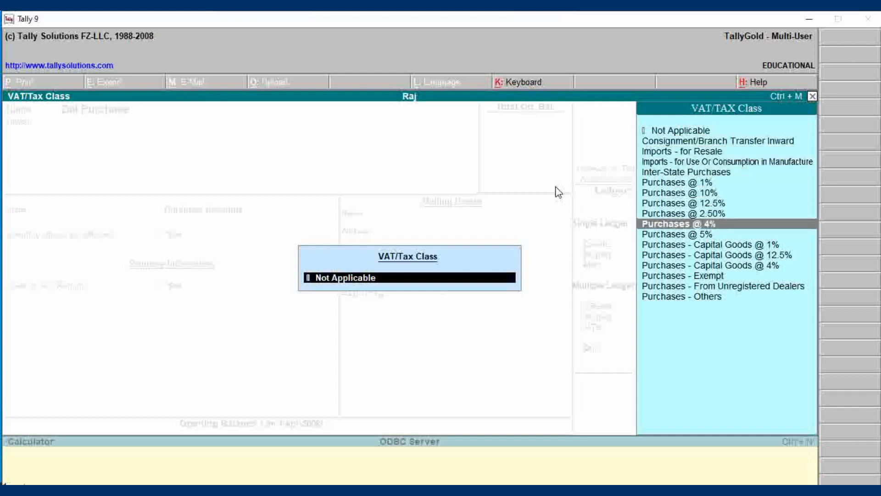
key(Return)
key(Return)
key(Return)
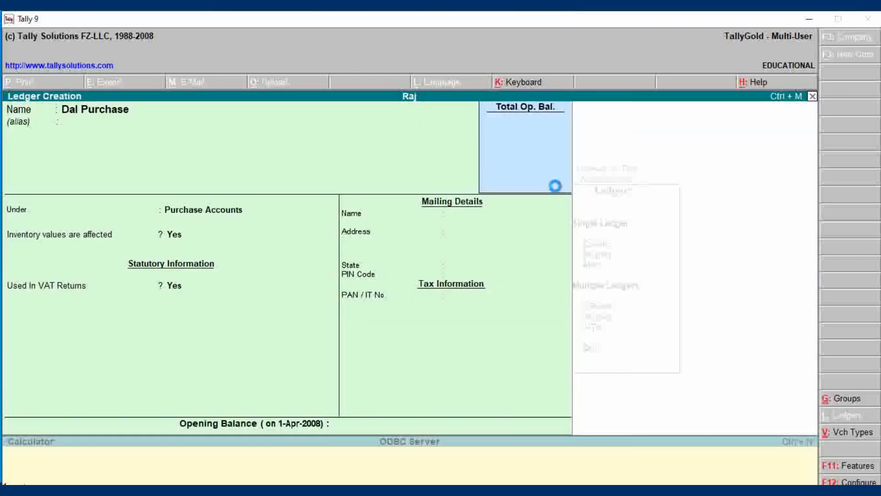
Start a ledger named Rice Purchase under Purchase Accounts with inventory values affected
text(Ric)
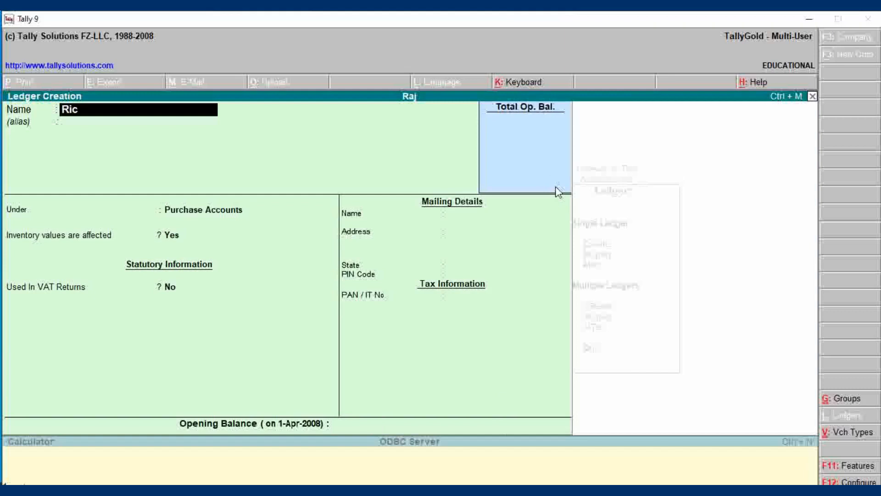
text(e Purchase)
key(Return)
key(Return)
key(Return)
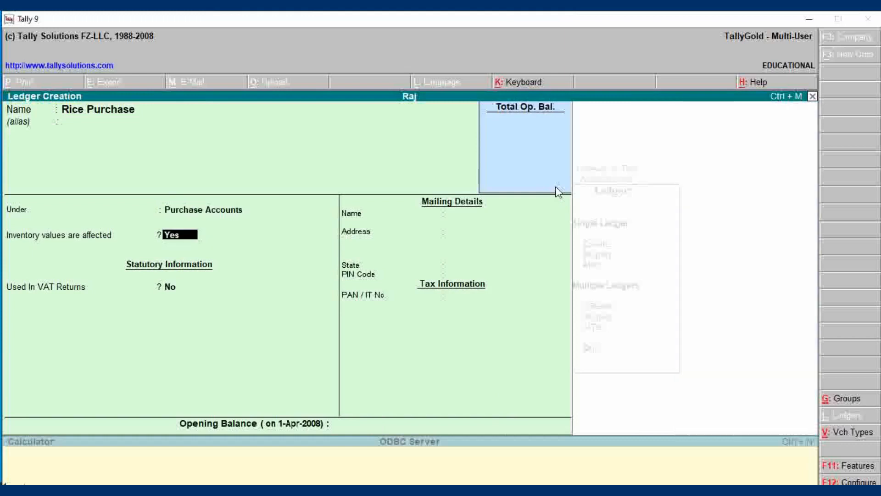
key(Return)
Use the Rice Purchase ledger in VAT returns with the tax class Purchases @ 4%, and save the ledger
key(y)
key(Return)
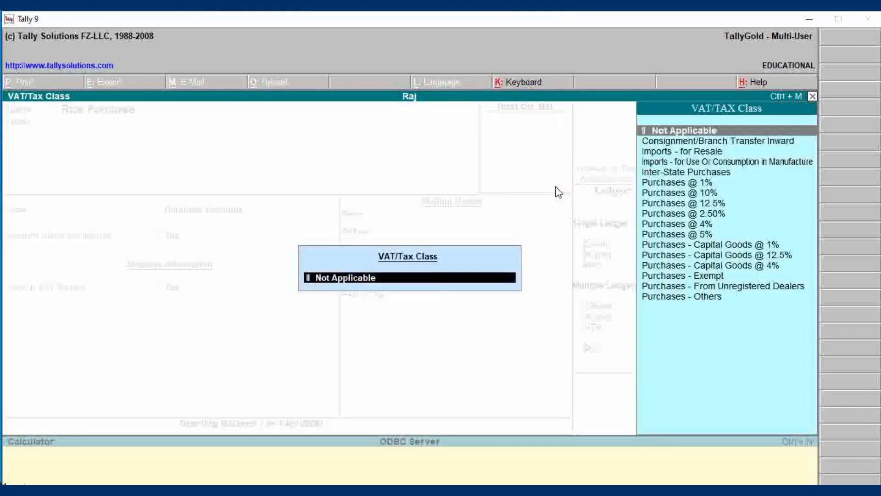
key(Down)
key(Down)
key(Down)
key(Down)
key(Down)
key(Down)
key(Down)
key(Down)
key(Down)
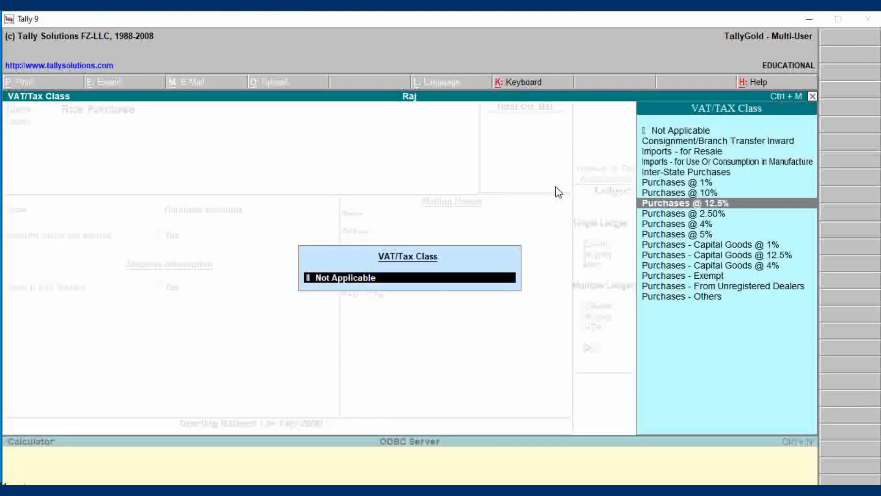
key(Return)
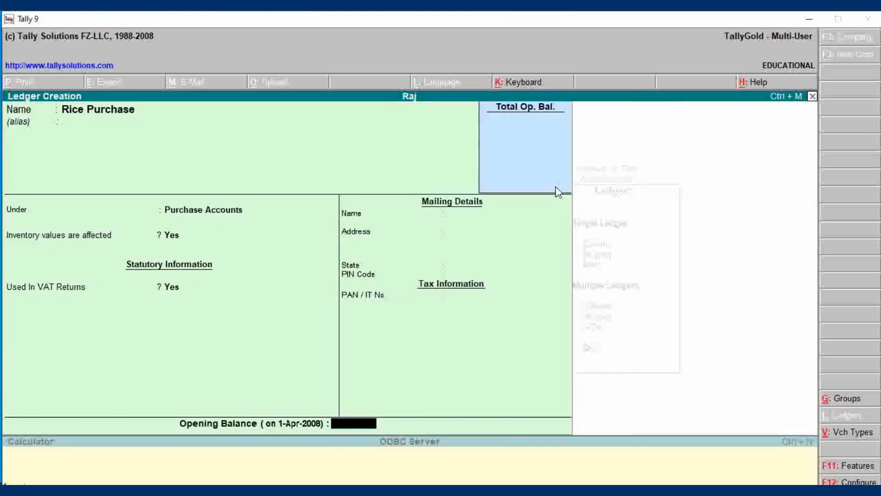
key(Return)
key(y)
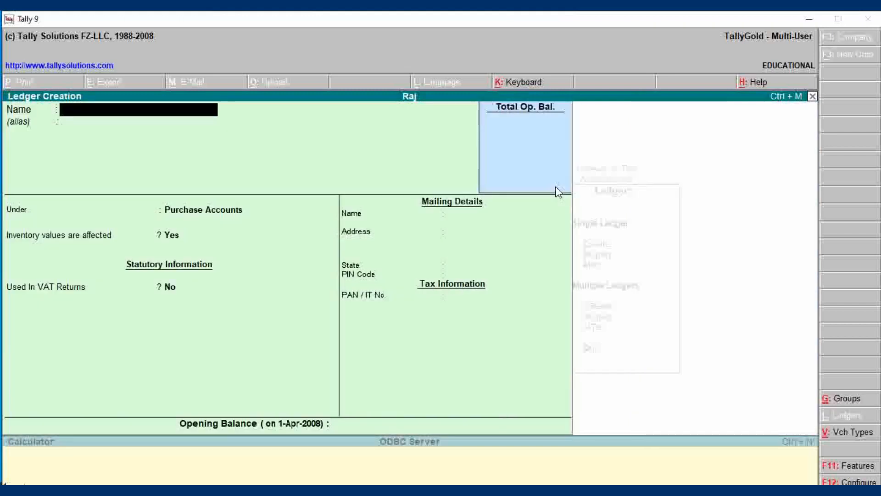
Start a ledger named Suger Purchase under Purchase Accounts with inventory values affected
text(Suger Purchse)
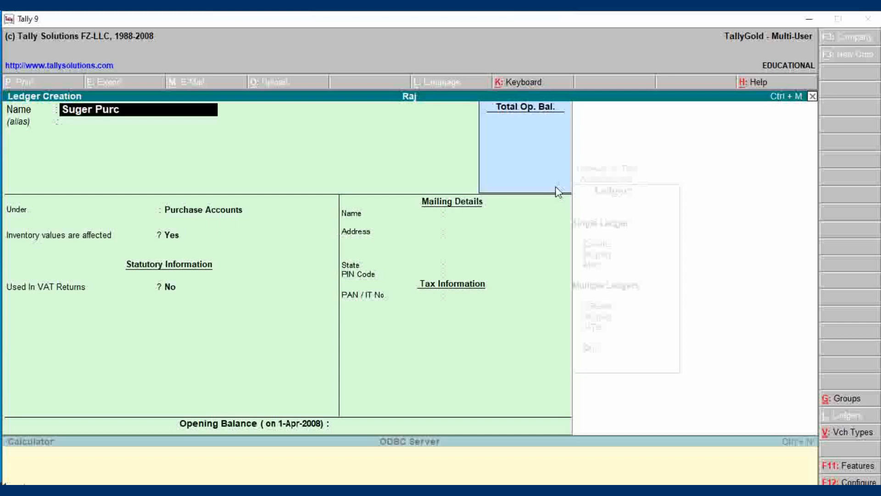
key(BackSpace)
key(BackSpace)
text(ase)
key(Return)
key(Return)
key(Return)
key(Return)
Use the Suger Purchase ledger in VAT returns with the tax class Purchases @ 4%, and save the ledger
key(y)
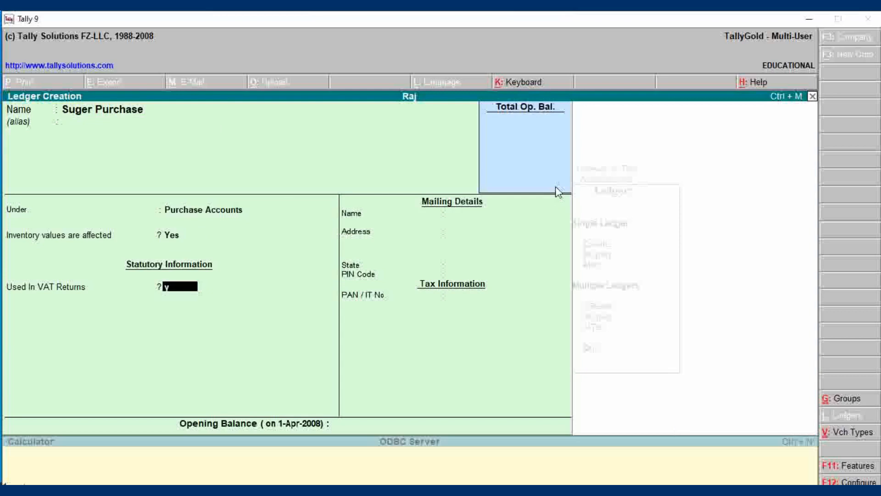
key(Return)
key(Down)
key(Down)
key(Down)
key(Down)
key(Down)
key(Down)
key(Down)
key(Down)
key(Down)
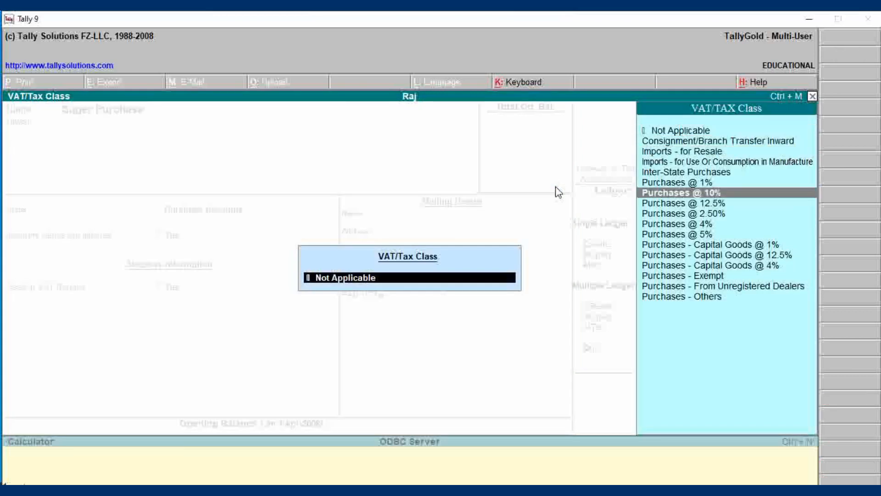
key(Return)
key(Return)
key(Return)
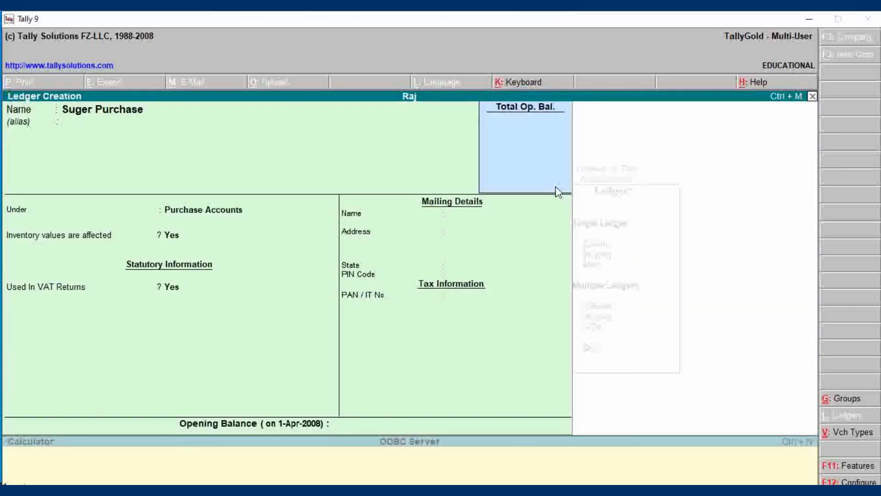
Start a ledger named Oil Purchae under Purchase Accounts with inventory values affected
text(Oil Purch)
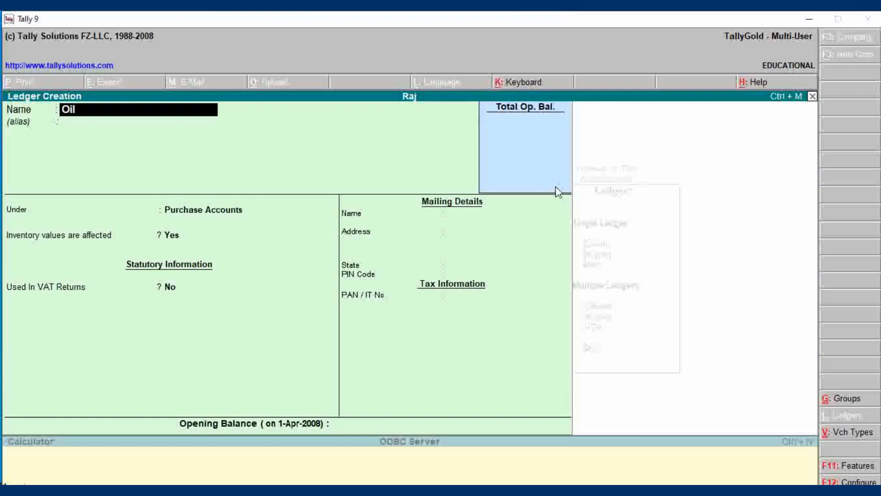
key(Return)
key(Return)
key(Return)
key(Return)
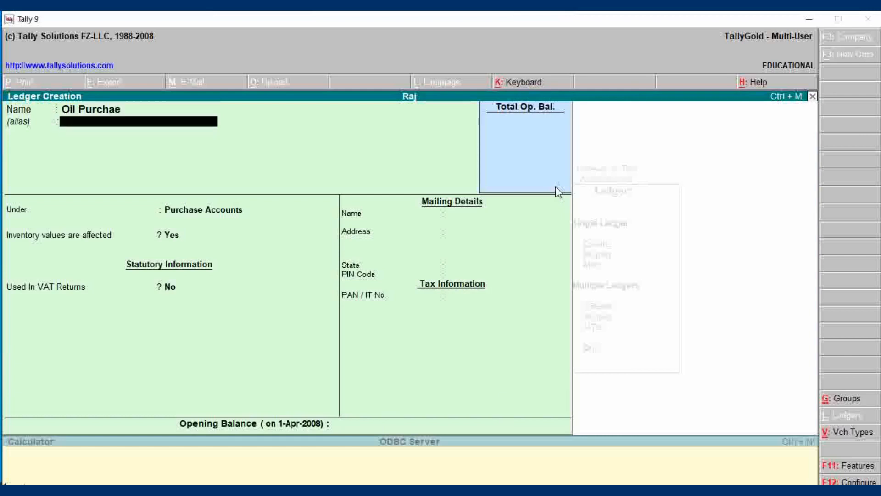
Use the Oil Purchae ledger in VAT returns with the tax class Purchases @ 4%, and save the ledger
key(y)
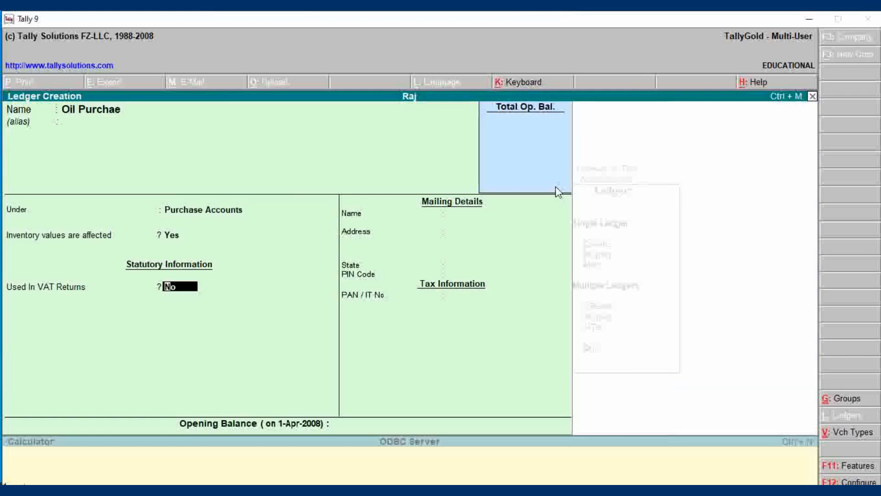
key(Return)
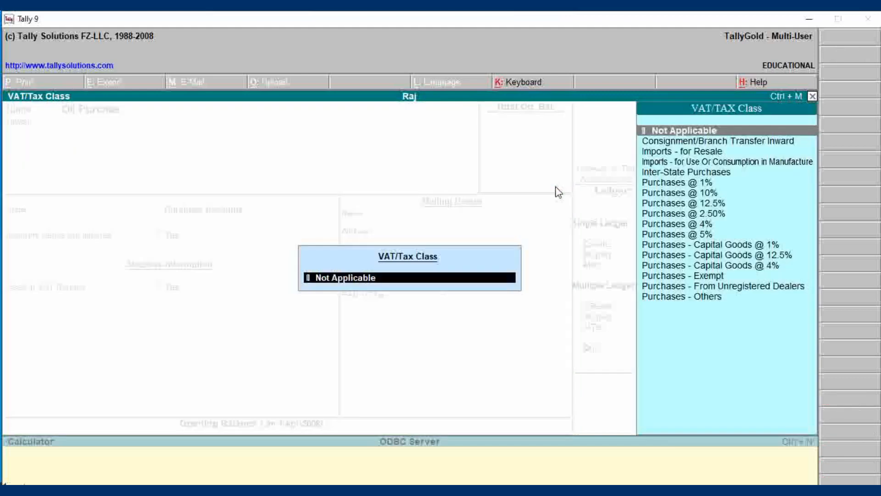
key(Down)
key(Down)
key(Down)
key(Down)
key(Down)
key(Down)
key(Down)
key(Down)
key(Down)
key(Return)
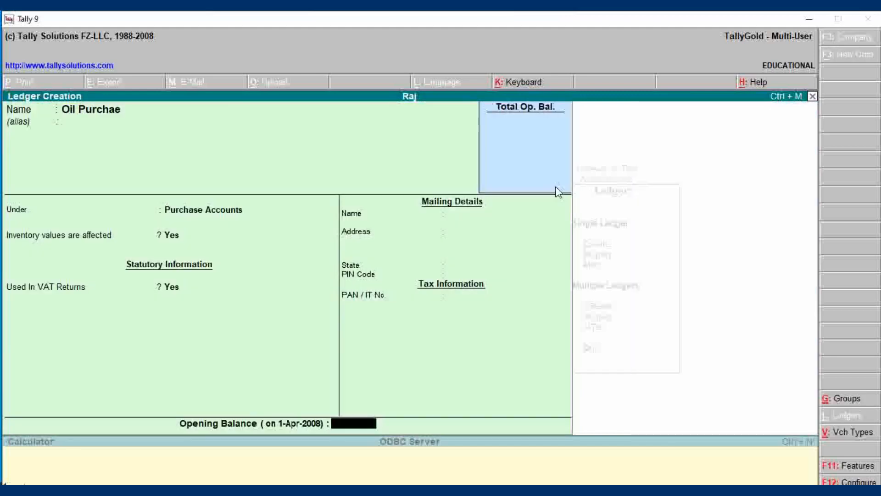
key(Return)
key(Return)
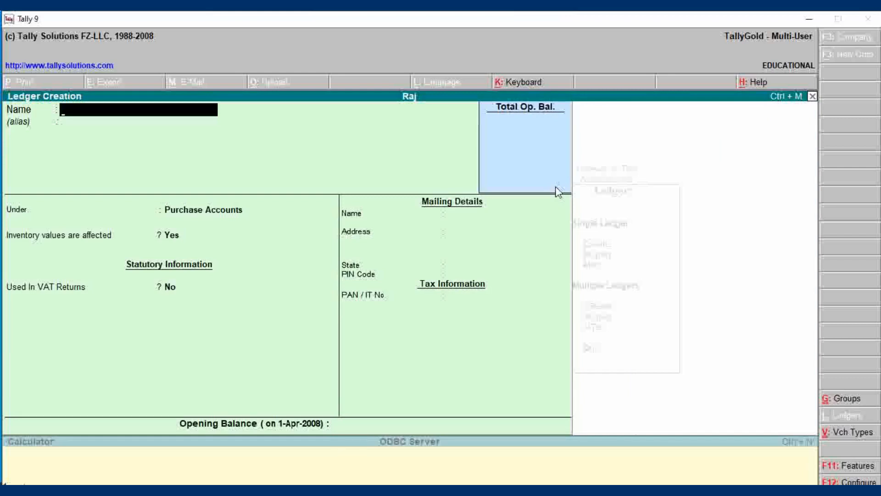
Start a ledger named Oil Sale under Sales Accounts with inventory values affected
text(Oil Sale)
key(Return)
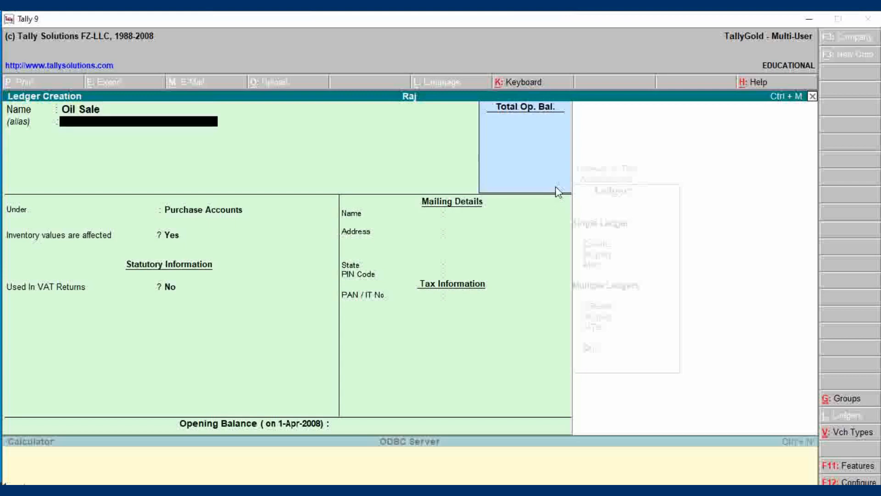
key(Return)
text(Sa)
key(Return)
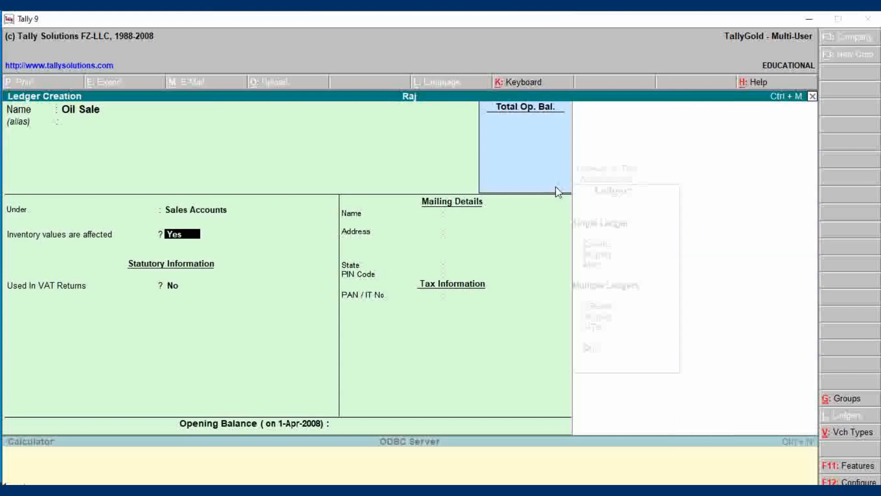
key(Return)
Use the Oil Sale ledger in VAT returns with the tax class Sales @ 4%, and save the ledger
key(a)
key(Return)
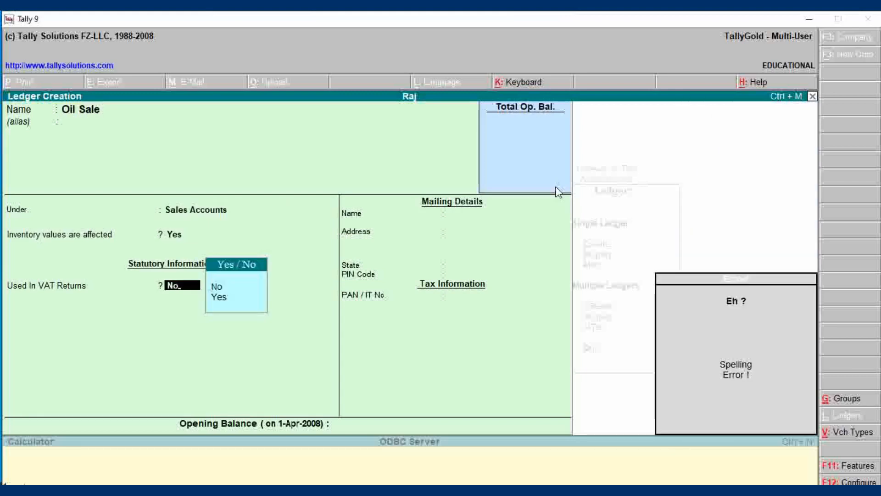
key(Down)
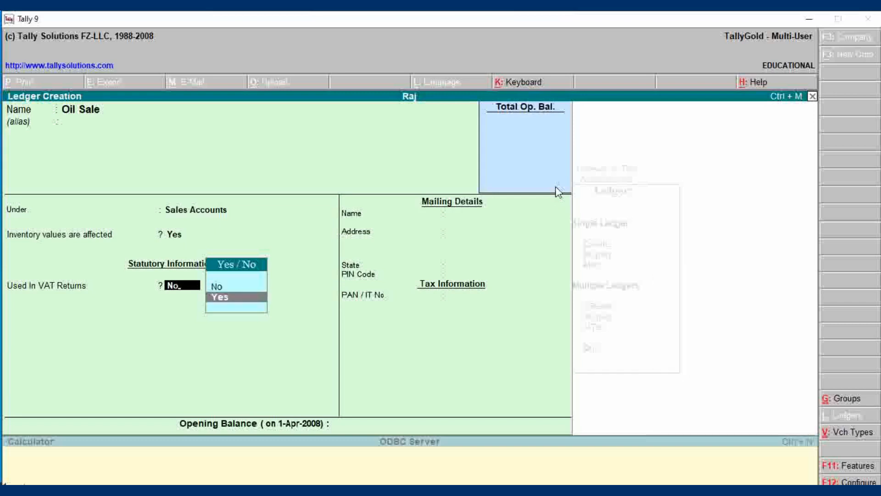
key(Return)
key(Down)
key(Down)
key(Down)
key(Down)
key(Down)
key(Down)
key(Down)
key(Down)
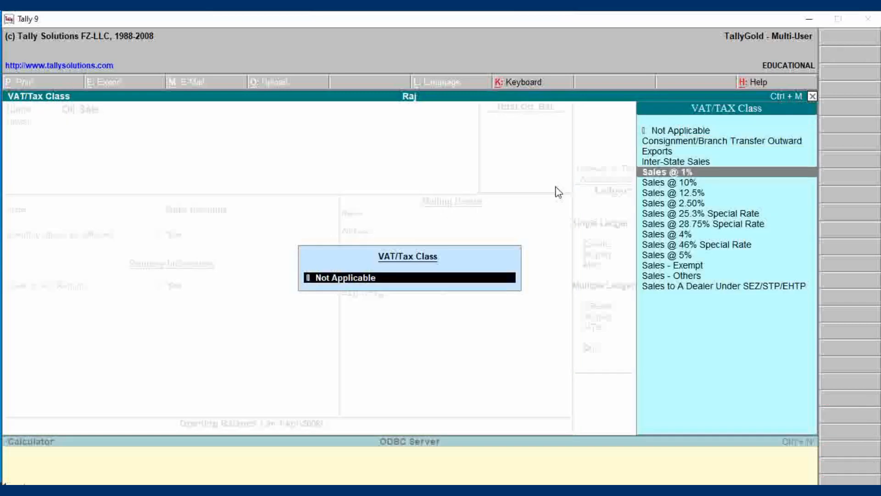
key(Down)
key(Down)
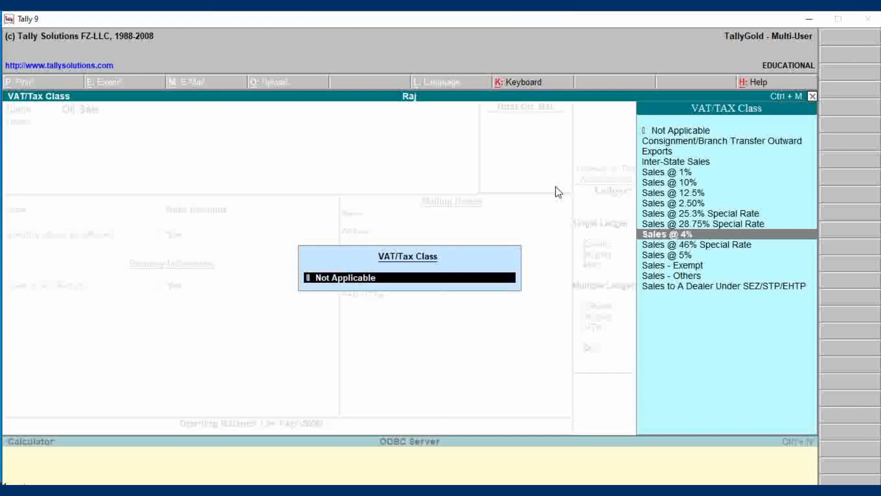
key(Return)
key(Return)
key(Return)
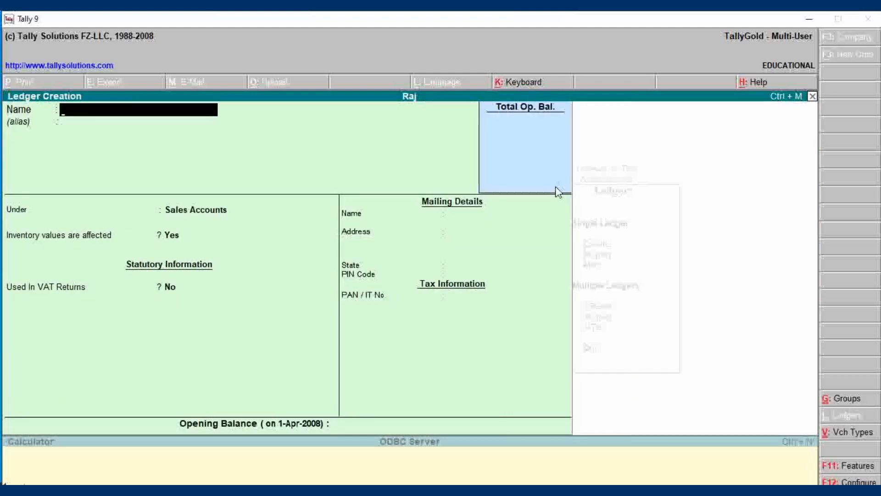
Start a ledger named Rice Sale under Sales Accounts with inventory values affected
text(Rice Sale)
key(Return)
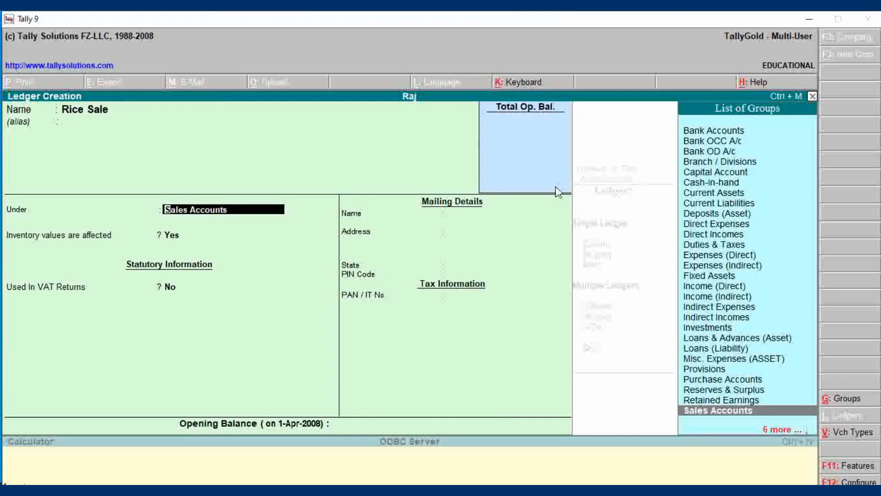
key(Return)
key(Return)
Use the Rice Sale ledger in VAT returns with the tax class Sales @ 4%, and save the ledger
key(y)
key(Return)
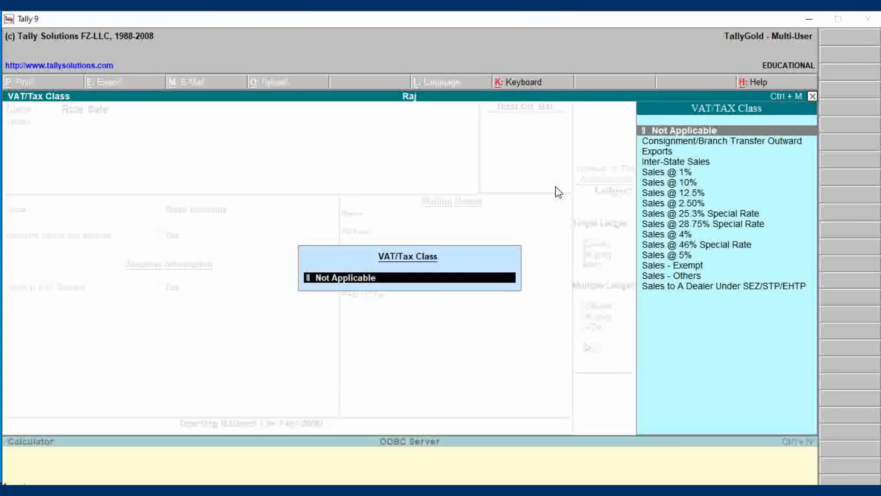
key(Down)
key(Down)
key(Down)
key(Down)
key(Down)
key(Down)
key(Down)
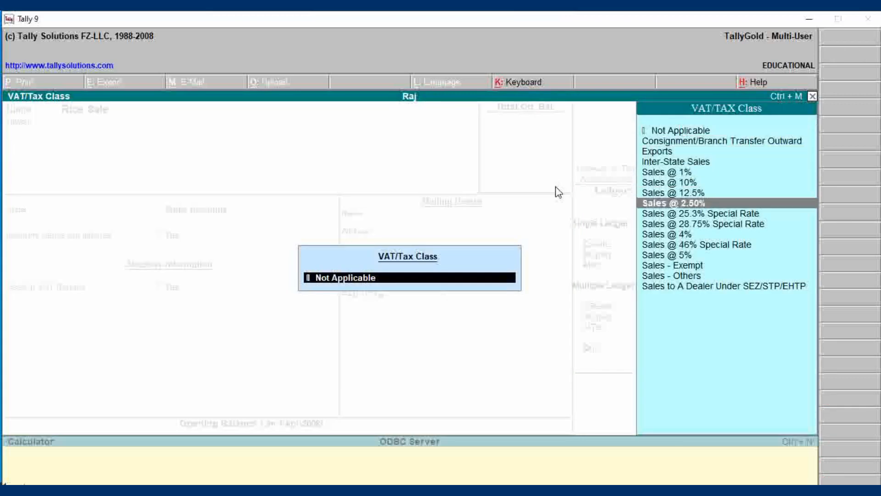
key(Up)
key(Up)
key(Down)
key(Down)
key(Down)
key(Down)
key(Down)
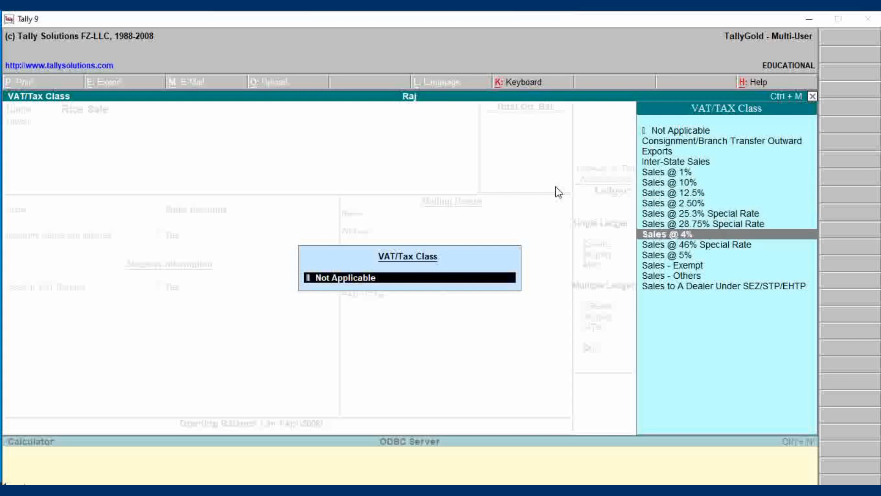
key(Return)
key(Return)
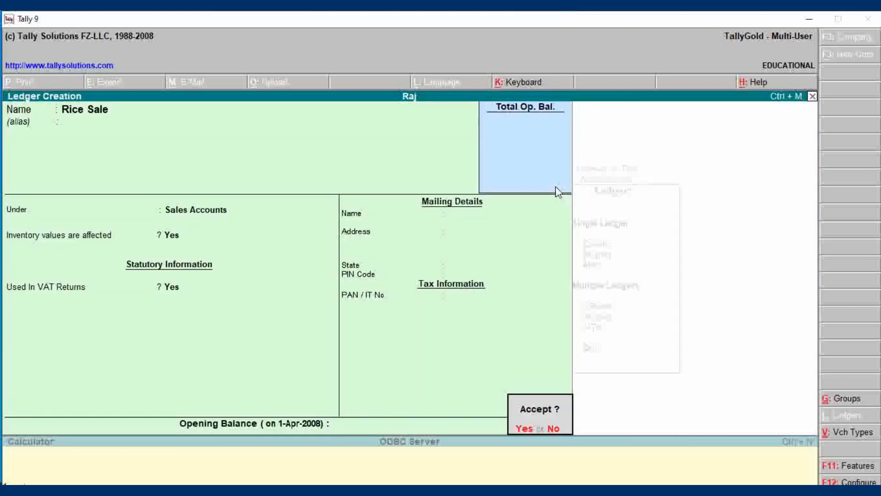
key(Return)
Start a ledger named Dal Sale under Sales Accounts with inventory values affected
text(Dal Sale)
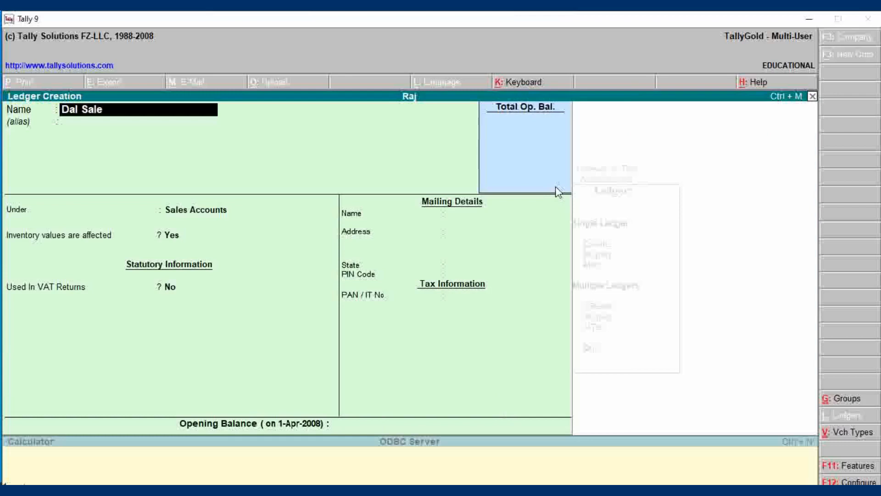
key(Return)
key(Return)
key(Return)
key(Return)
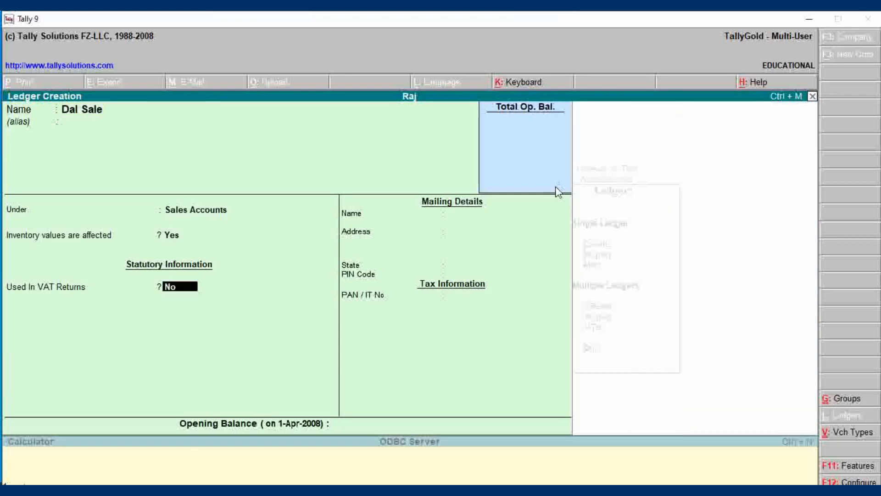
Use the Dal Sale ledger in VAT returns with the tax class Sales @ 4%, and save the ledger
key(y)
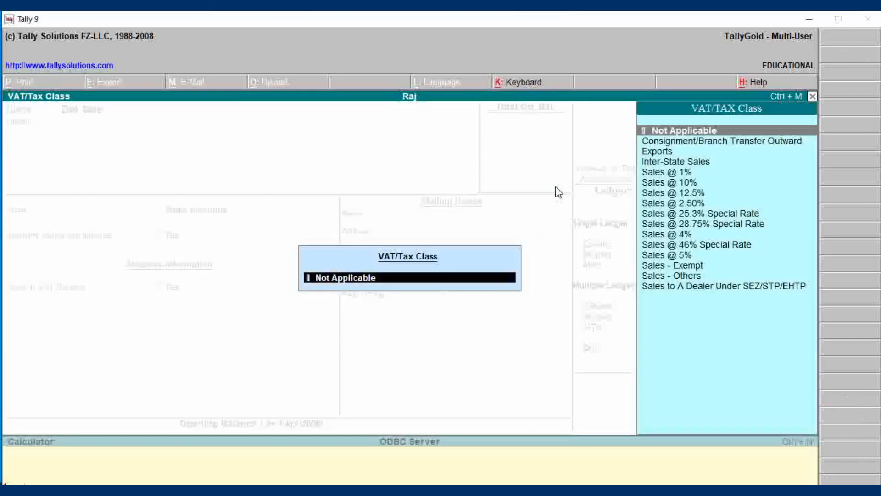
key(Down)
key(Down)
key(Down)
key(Down)
key(Down)
key(Down)
key(Down)
key(Down)
key(Down)
key(Down)
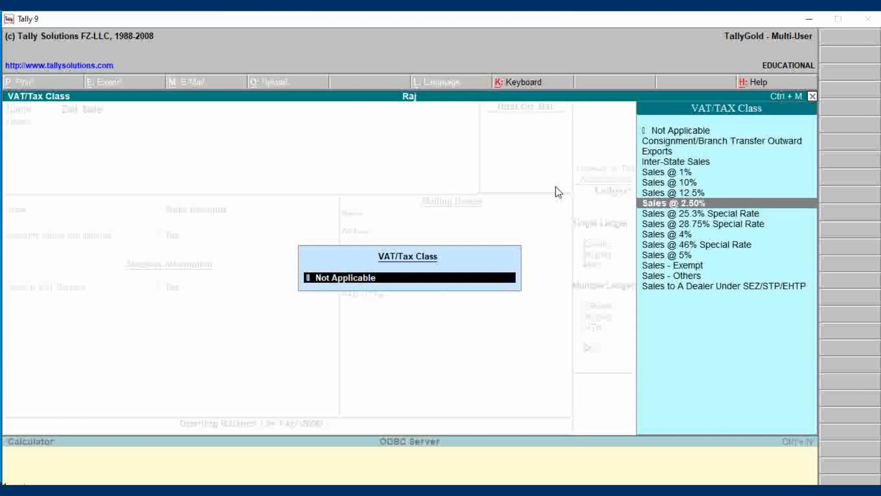
key(Return)
key(Return)
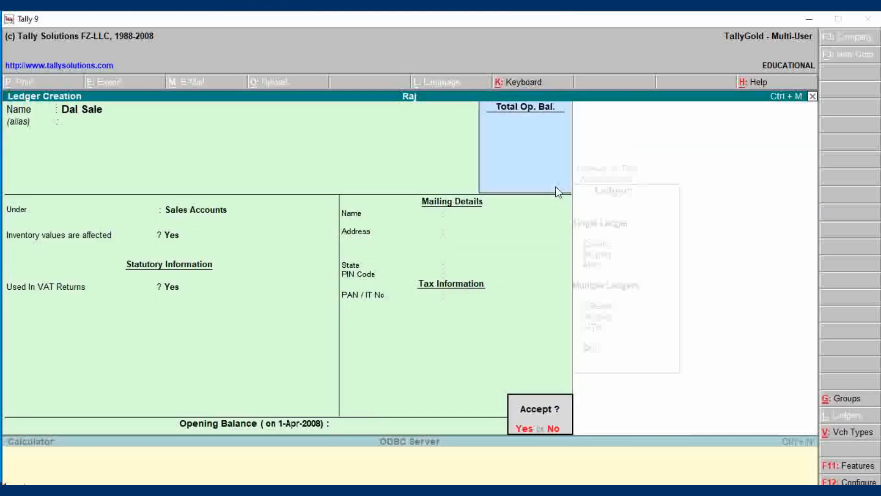
key(Return)
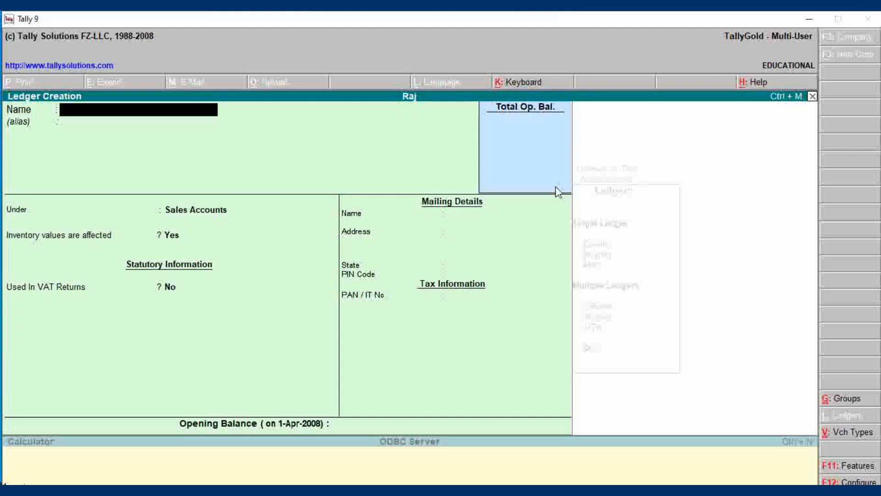
Start a new ledger named Bsi Company Sehore
text(Bsi Company Seho0re)
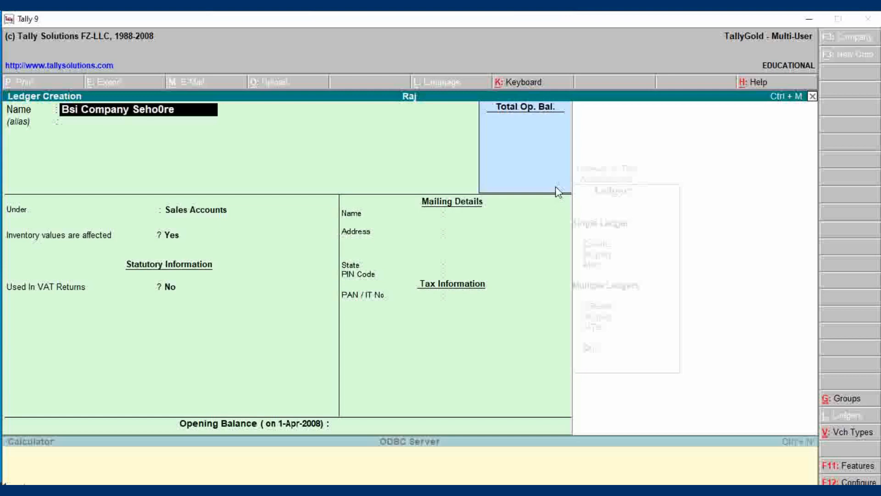
key(BackSpace)
key(BackSpace)
key(BackSpace)
text(re)
key(Return)
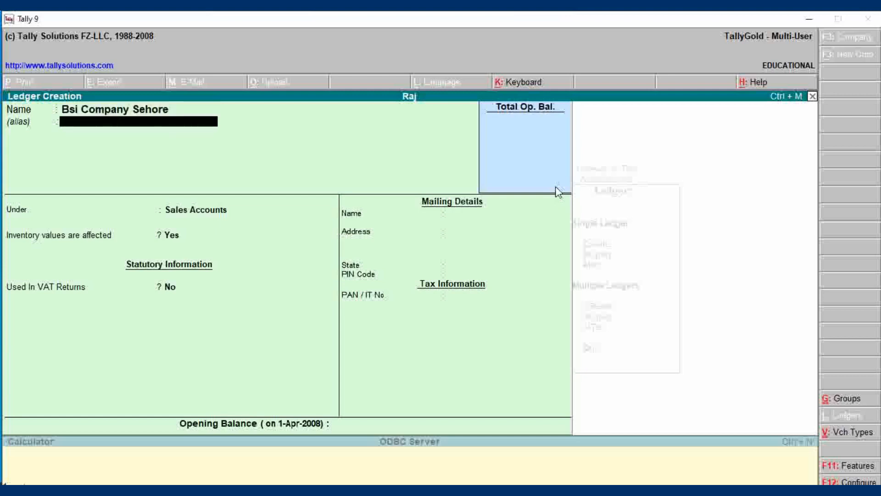
Place the Bsi Company Sehore ledger under the Sundry Creditors group
key(Return)
text(Su)
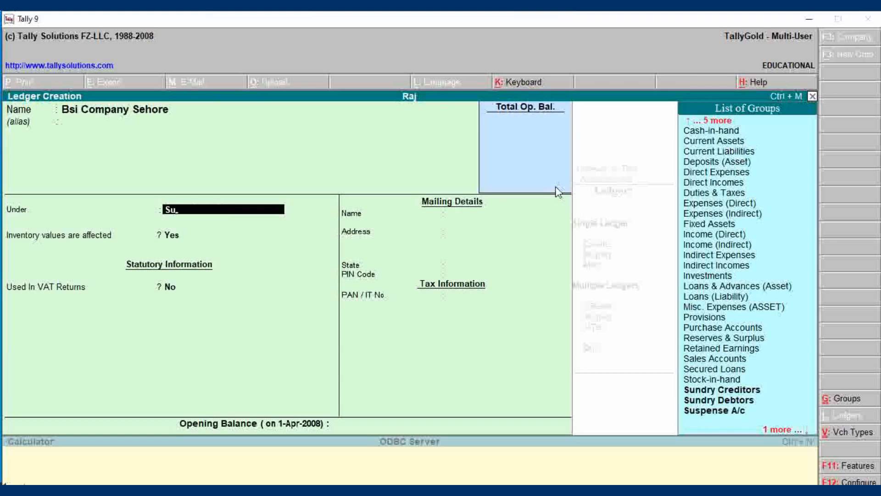
key(Return)
key(Escape)
key(Down)
key(Down)
key(Up)
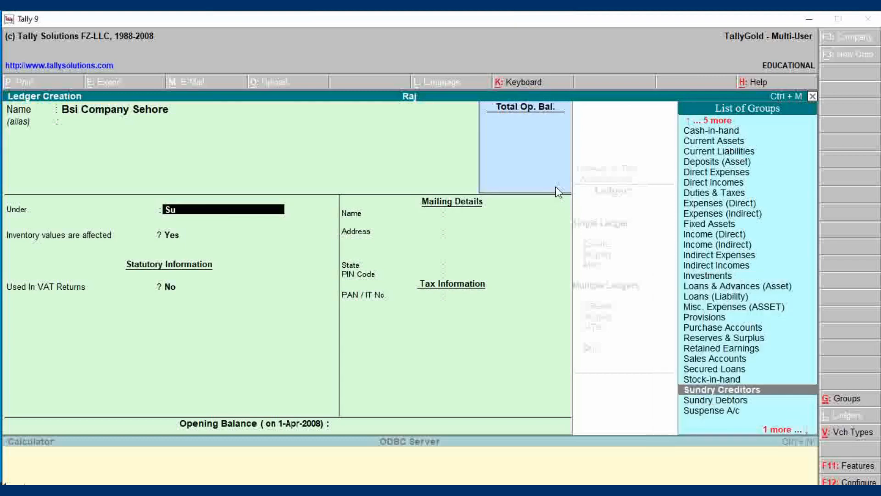
key(Return)
Add the suffix (Sc) to the Bsi Company Sehore ledger name, keep state Not Applicable, and save the ledger
key(BackSpace)
key(BackSpace)
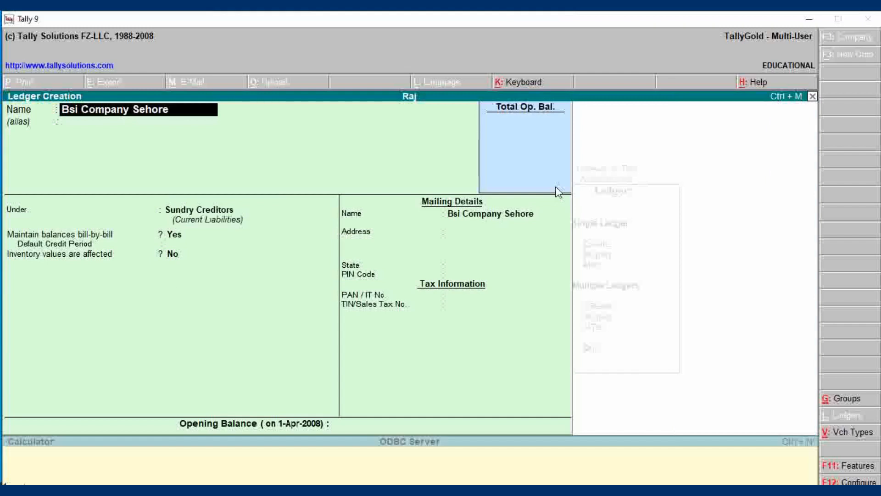
text((Sc))
key(Return)
key(Return)
key(Return)
key(Return)
key(Return)
key(Return)
key(Return)
key(Return)
key(Return)
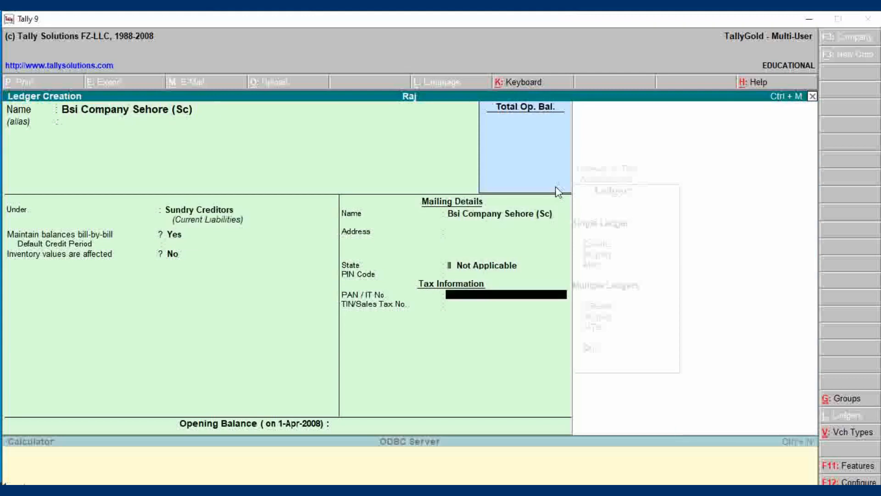
key(Return)
key(Return)
key(Return)
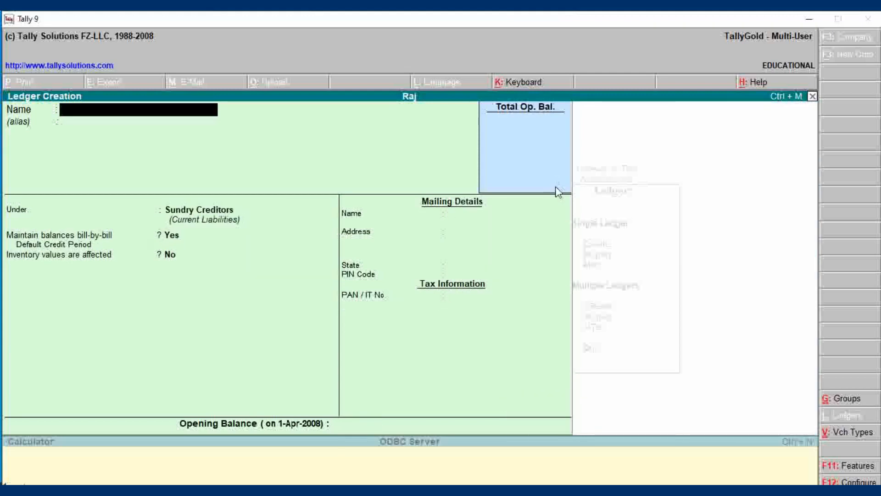
Create a ledger named Atul Company (Sc) under Sundry Creditors with balances maintained bill-by-bill
text(Atul Company)
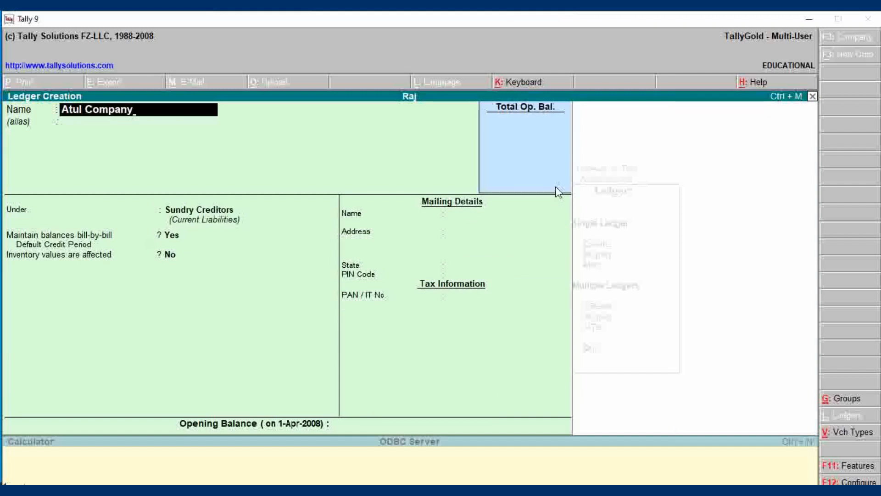
text( (Sc))
key(Return)
key(Return)
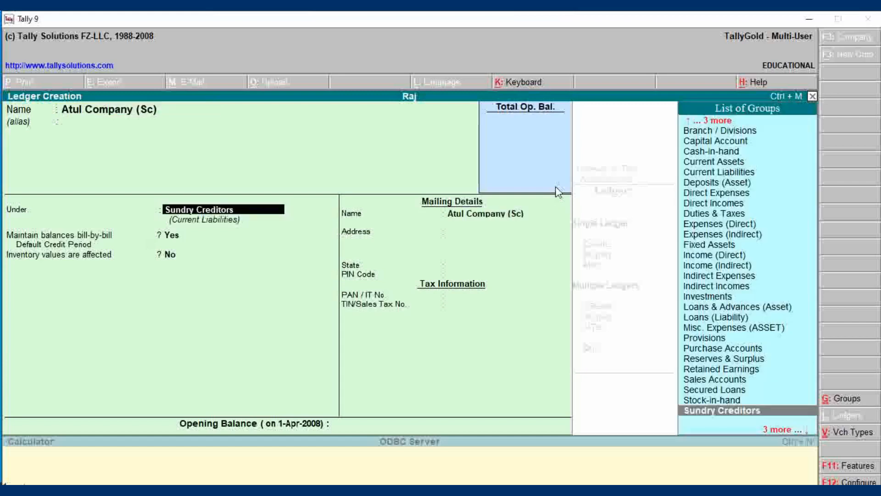
key(Return)
key(Return)
key(Return)
key(Return)
key(Return)
key(Return)
key(Return)
key(Return)
key(Return)
key(Return)
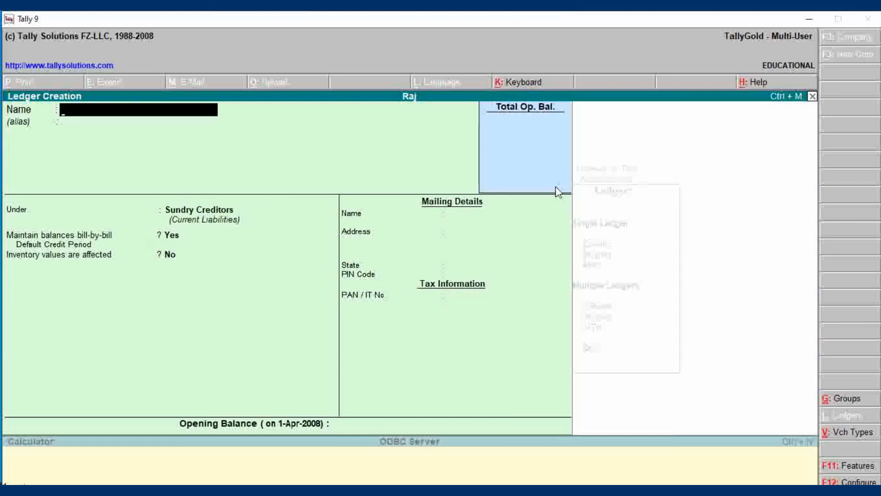
Start a ledger named Tata Company (Sd) under Sundry Debtors
text(Tata Company)
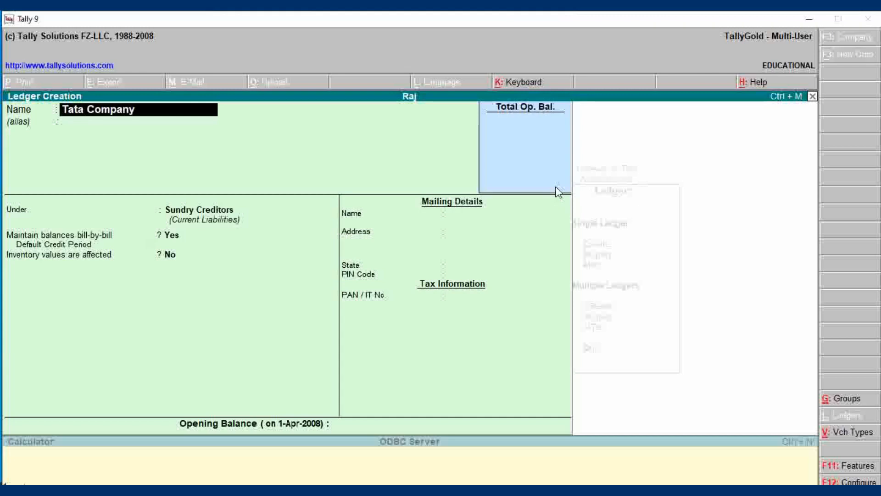
key(Return)
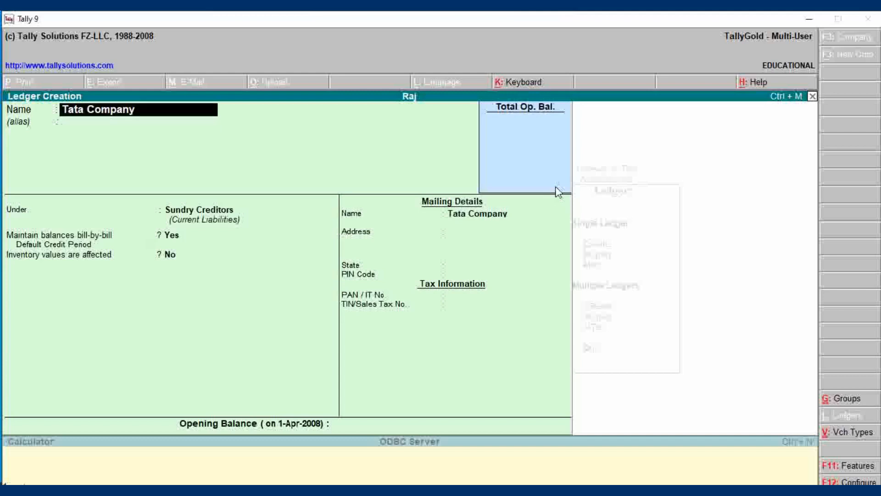
text((Sd))
key(Return)
text(Su)
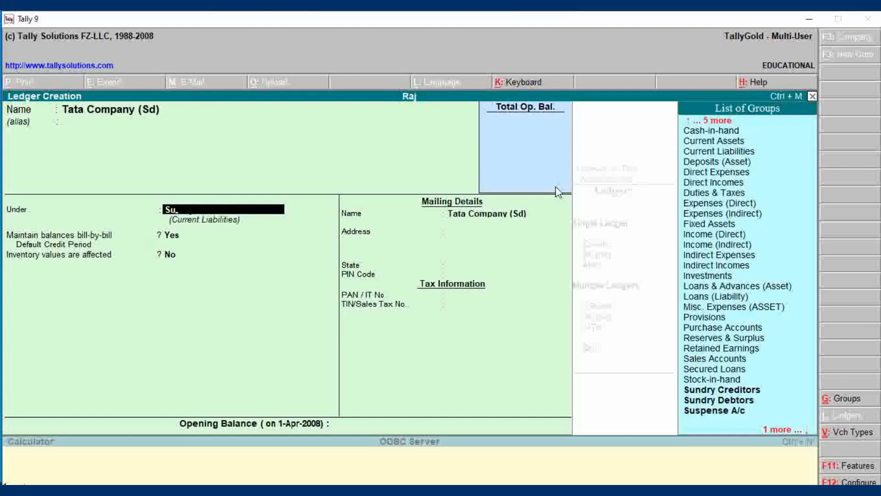
key(Down)
key(Return)
Keep bill-by-bill balances on, the credit period blank and state Not Applicable for Tata Company (Sd), and save the ledger
key(Return)
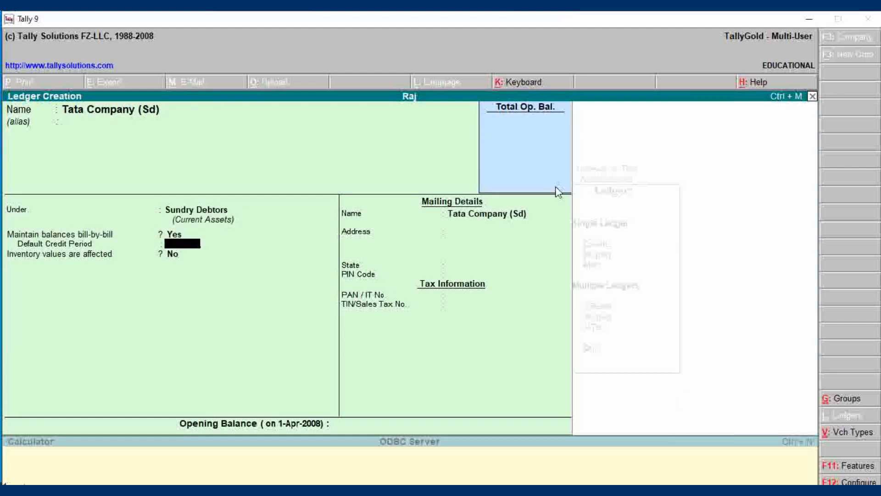
key(Return)
key(Return)
key(Return)
key(Return)
key(Return)
key(Return)
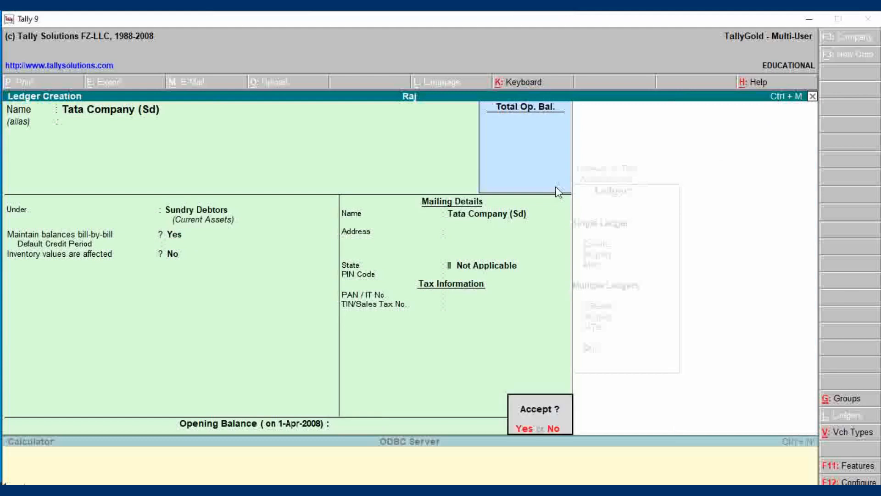
key(Return)
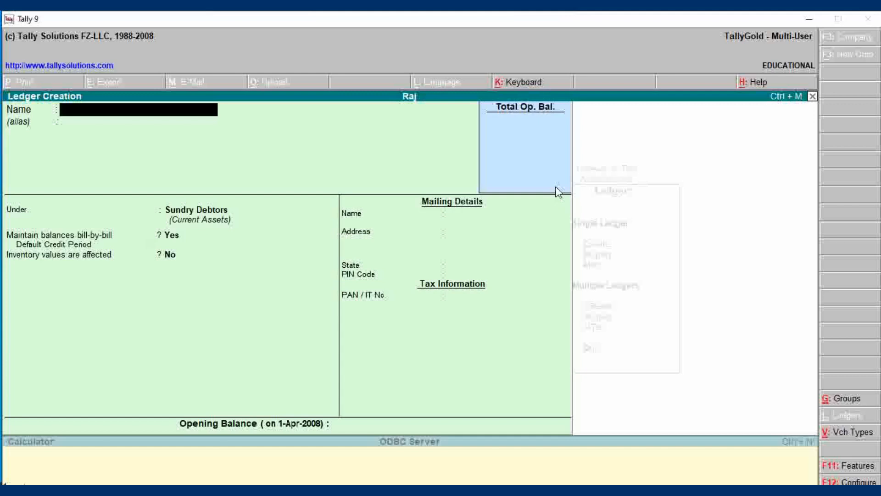
Start a ledger named Vat Input under Duties & Taxes
text(Vat Input)
key(Return)
key(Return)
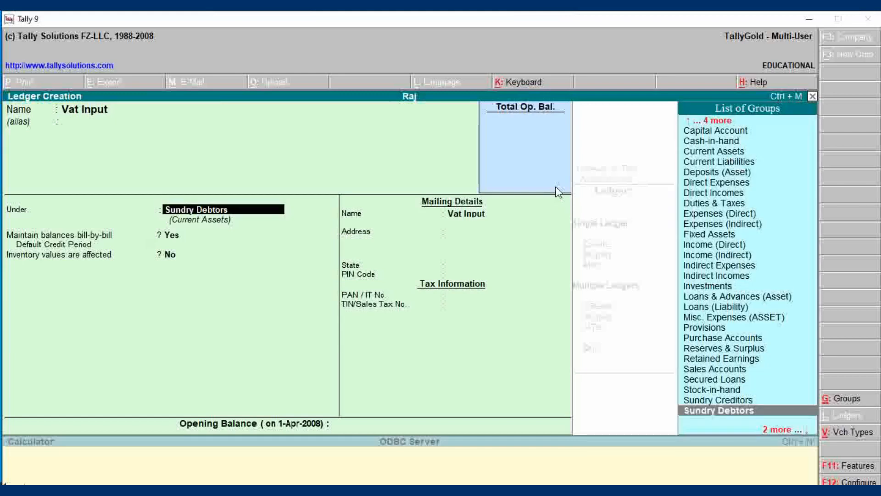
text(Du)
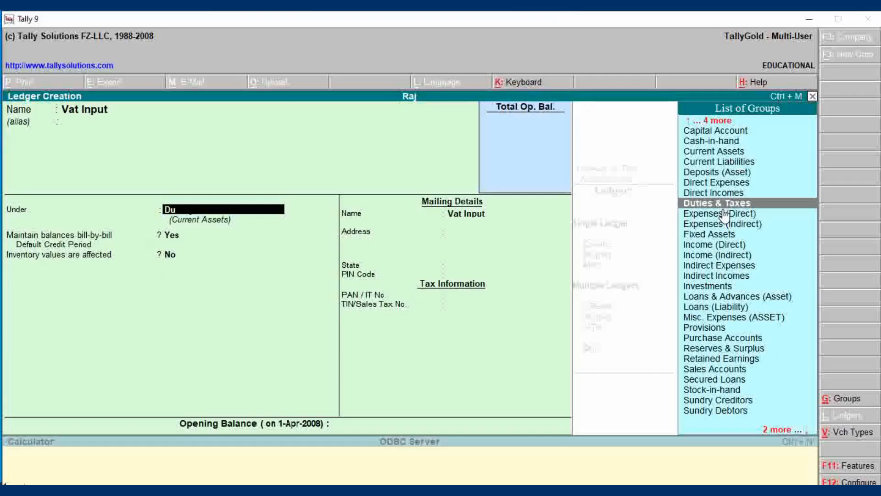
key(Return)
Set the Vat Input ledger's duty type to VAT with the class Input VAT @ 4%, and save it
key(Down)
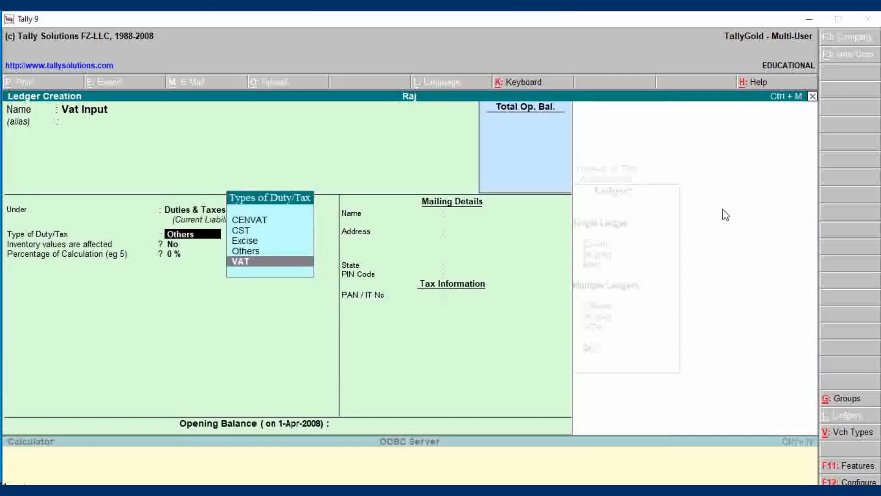
key(Return)
key(Down)
key(Down)
key(Down)
key(Down)
key(Down)
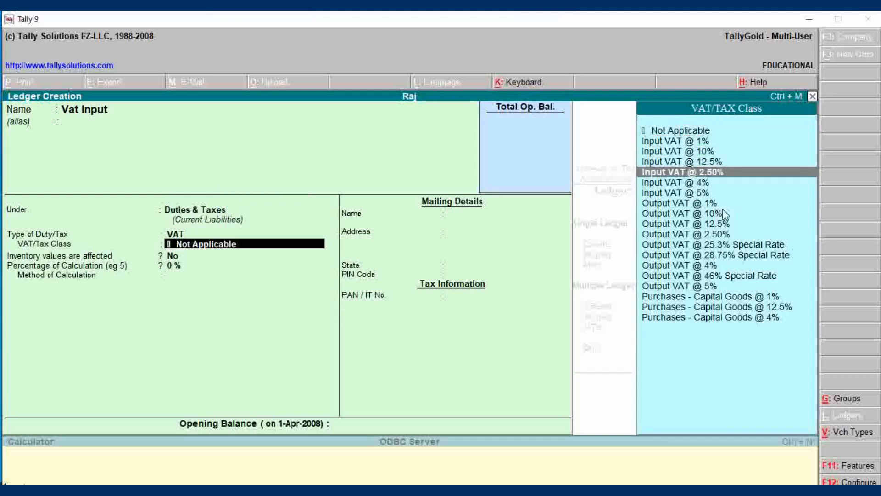
key(Return)
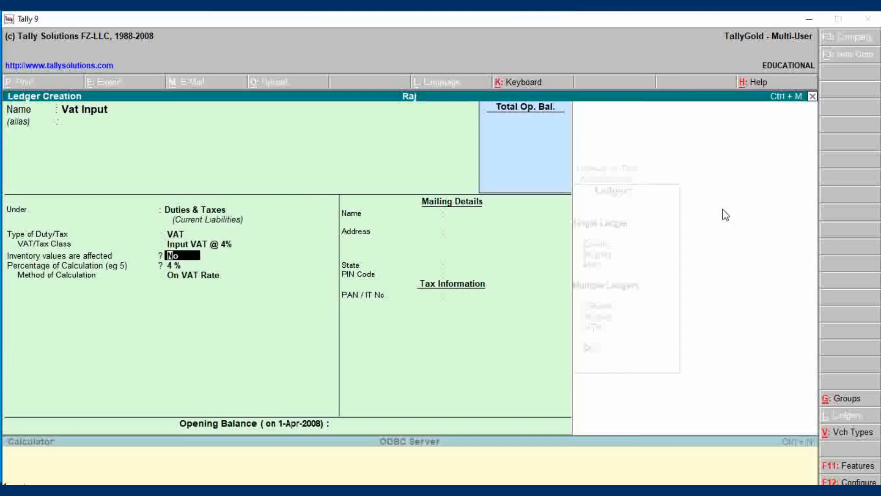
key(Return)
key(Return)
key(Return)
key(Return)
key(Return)
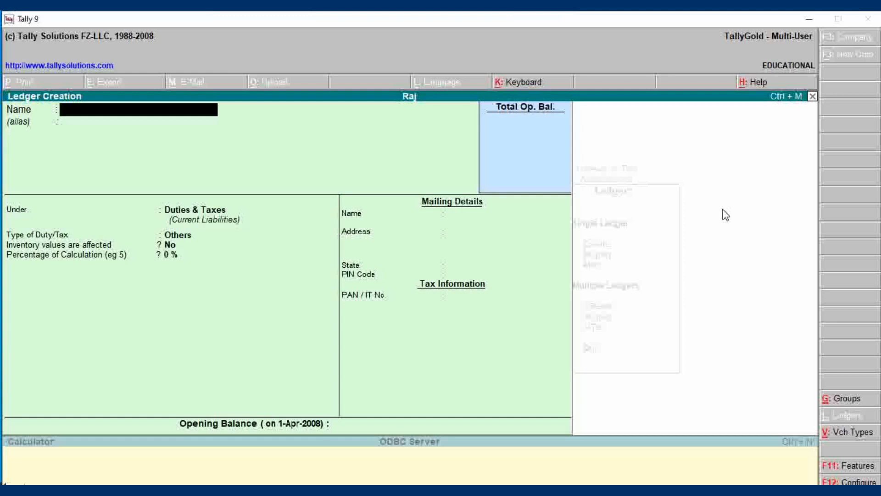
Start a ledger named Vat Output under Duties & Taxes
text(Vat Output)
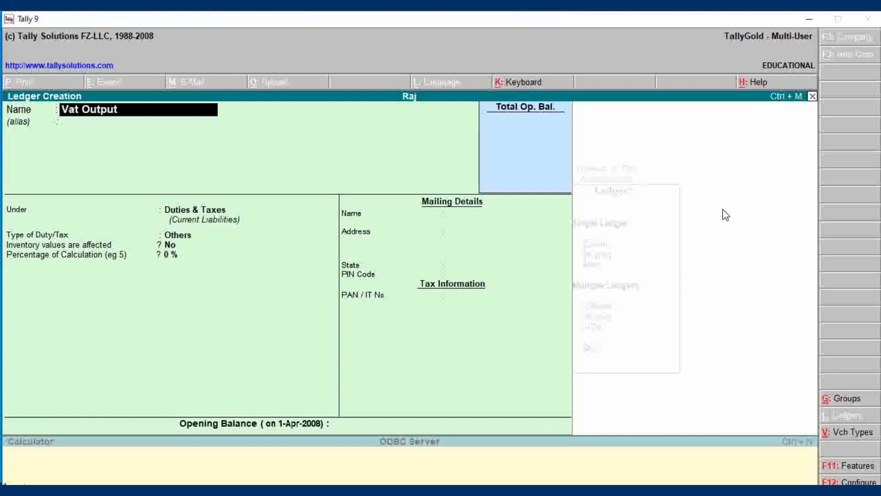
key(Return)
key(Return)
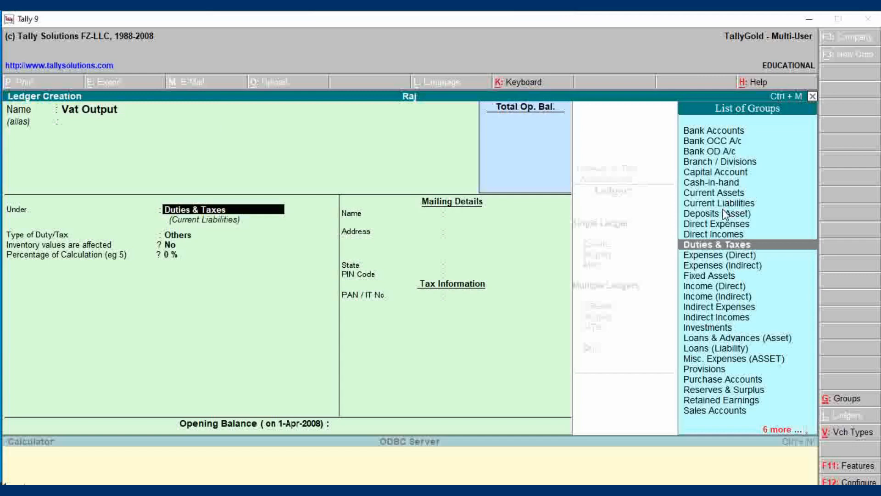
key(Return)
Set the Vat Output ledger's duty type to VAT with the class Output VAT @ 4%, and save it
key(Down)
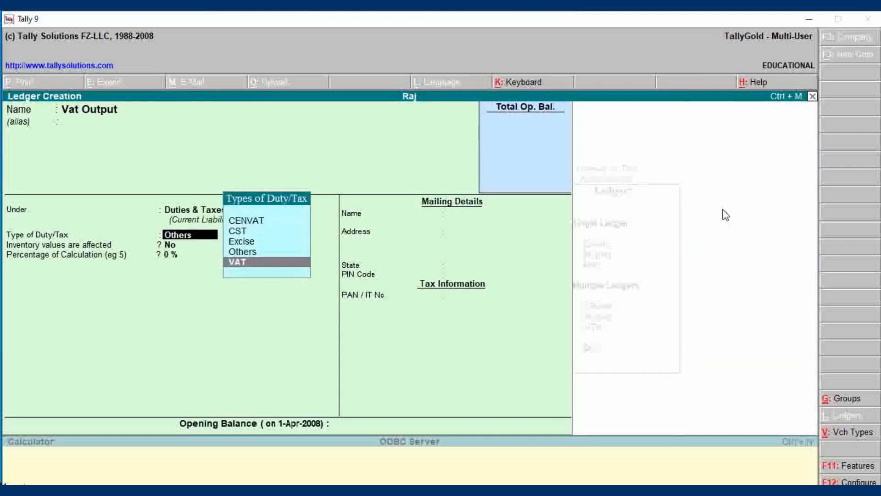
key(Return)
key(Down)
key(Down)
key(Down)
key(Down)
key(Down)
key(Down)
key(Down)
key(Down)
key(Down)
key(Down)
key(Down)
key(Down)
key(Down)
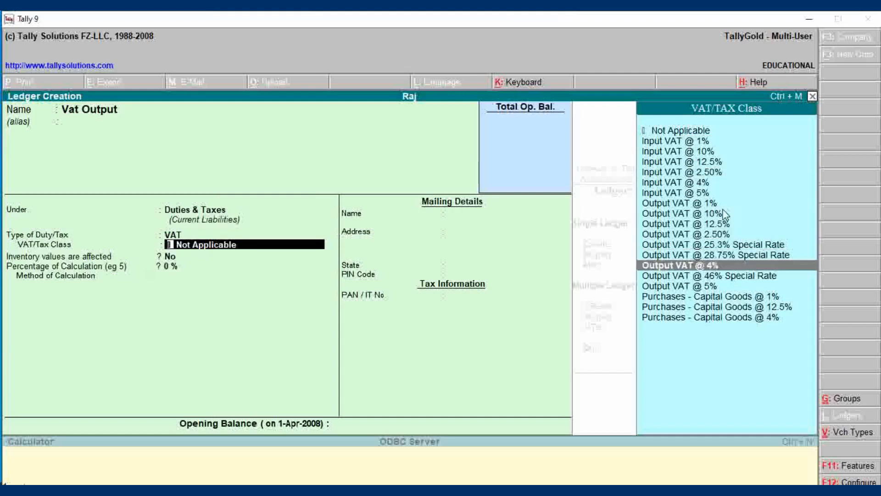
key(Return)
key(Return)
key(Return)
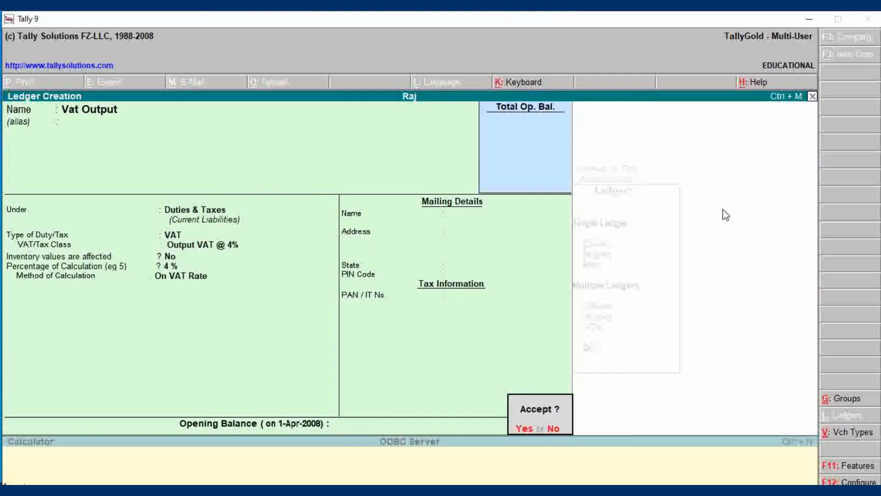
key(Return)
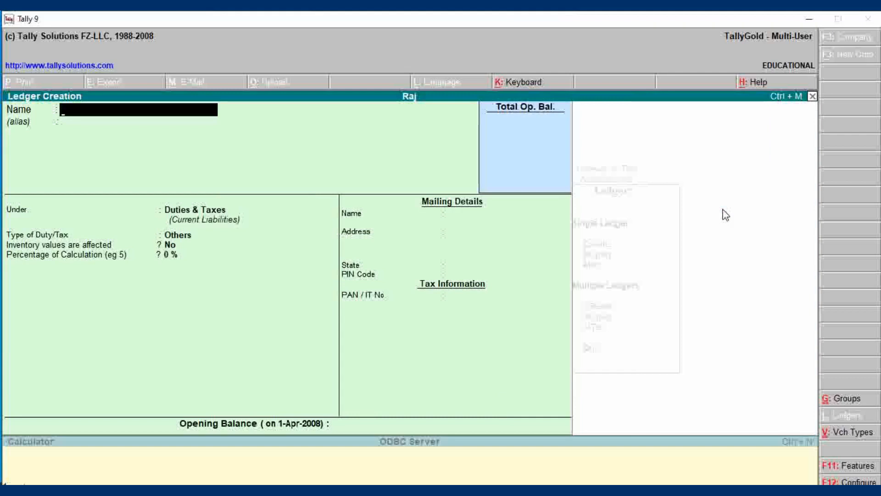
Leave ledger creation and open the form for creating a single stock group in the inventory masters
key(Escape)
key(Return)
key(Escape)
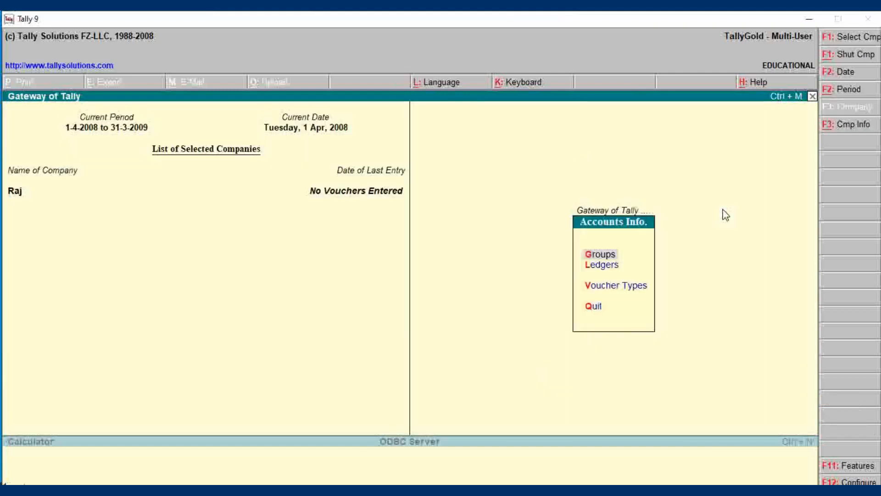
key(Escape)
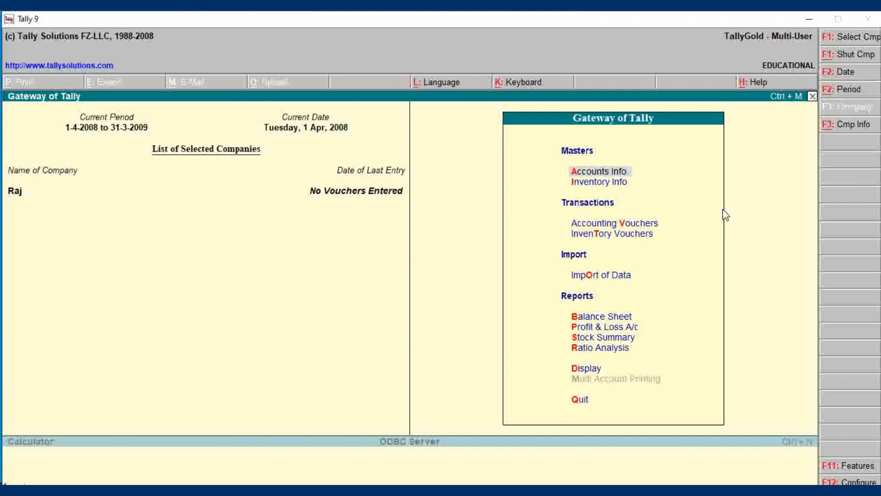
key(Down)
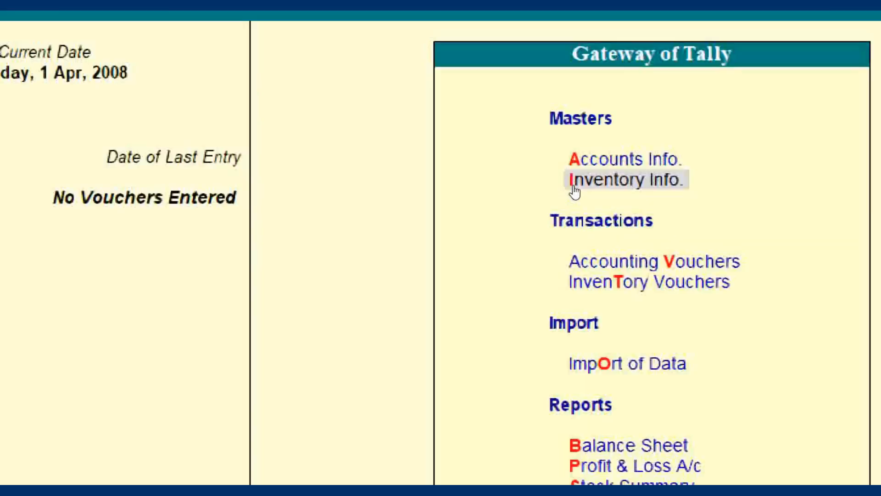
click(575, 183)
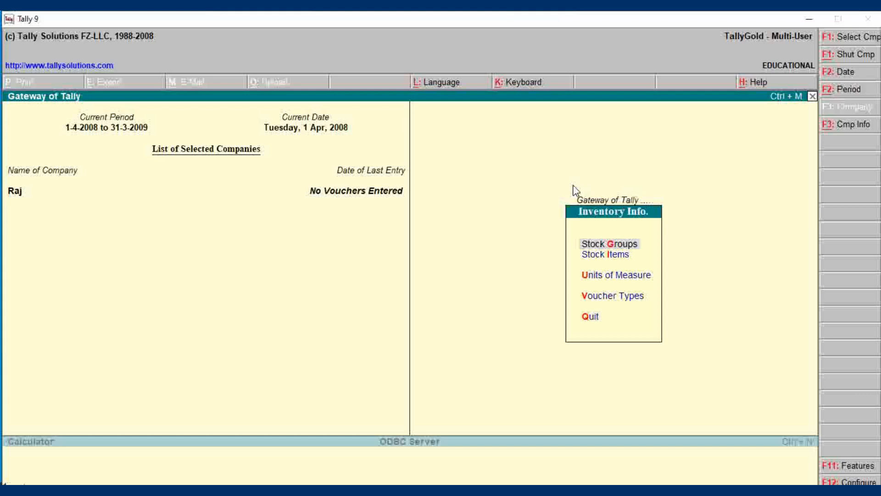
key(Return)
key(Return)
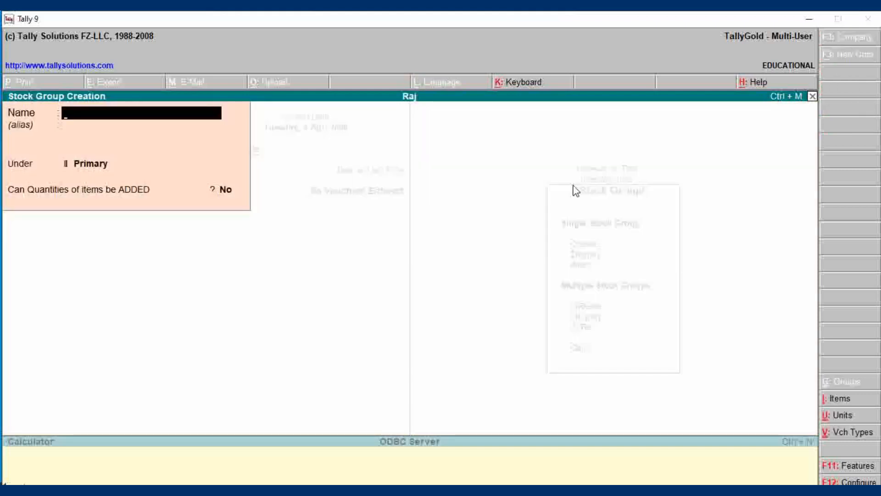
Create a stock group named Dal under Primary, with item quantities not added
text(Dal)
key(Return)
key(Return)
key(Return)
key(Return)
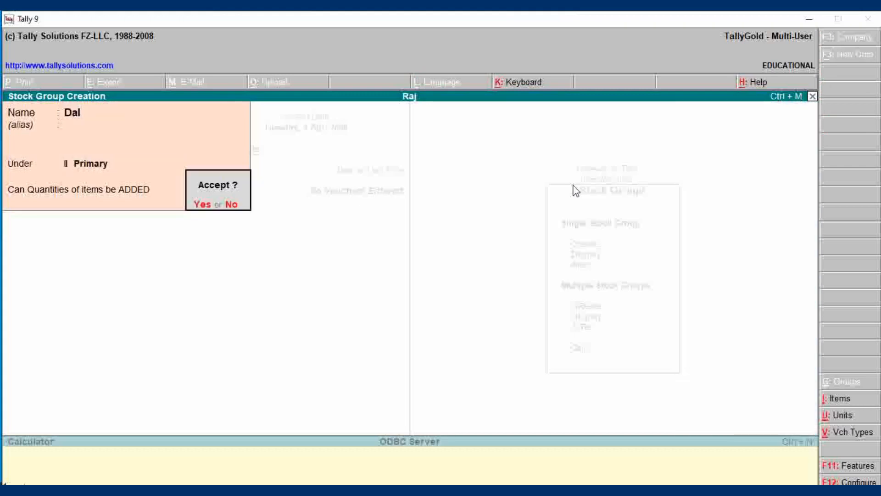
key(Return)
Create a stock group named Rice under Primary, with item quantities not added
text(Rice)
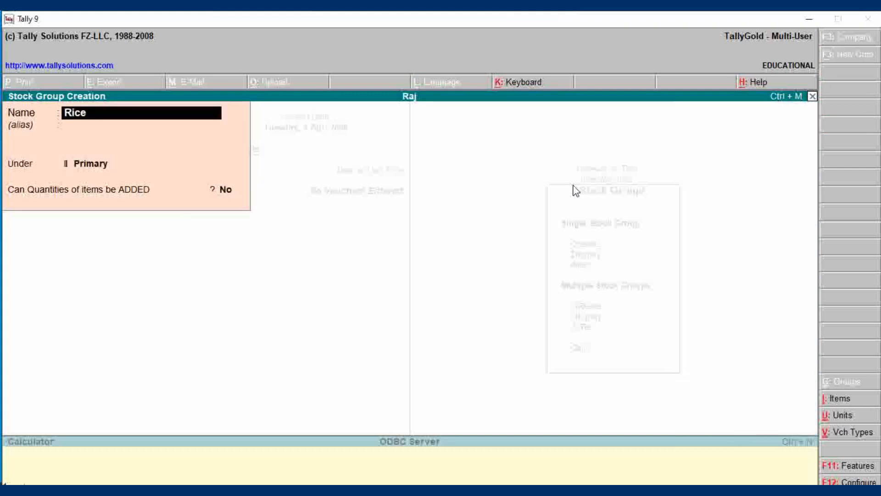
key(Return)
key(Return)
key(Return)
key(Return)
key(Return)
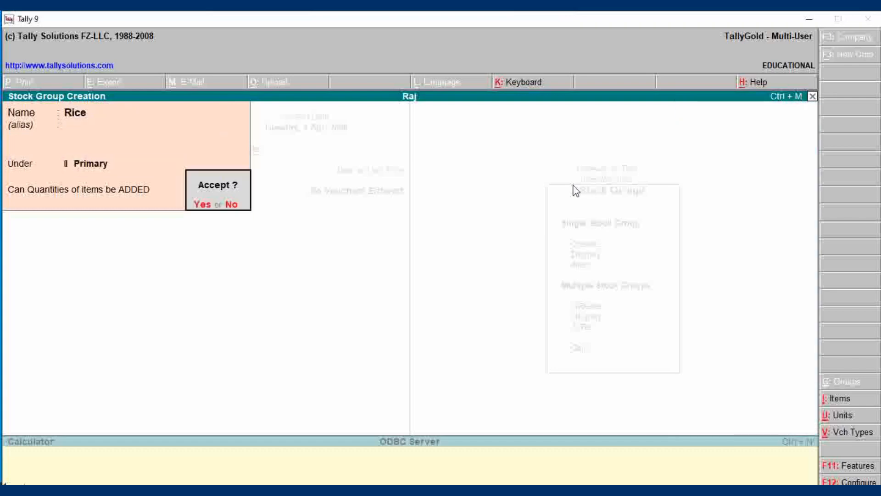
Create a stock group named Suger under Primary, with item quantities not added
text(Suger)
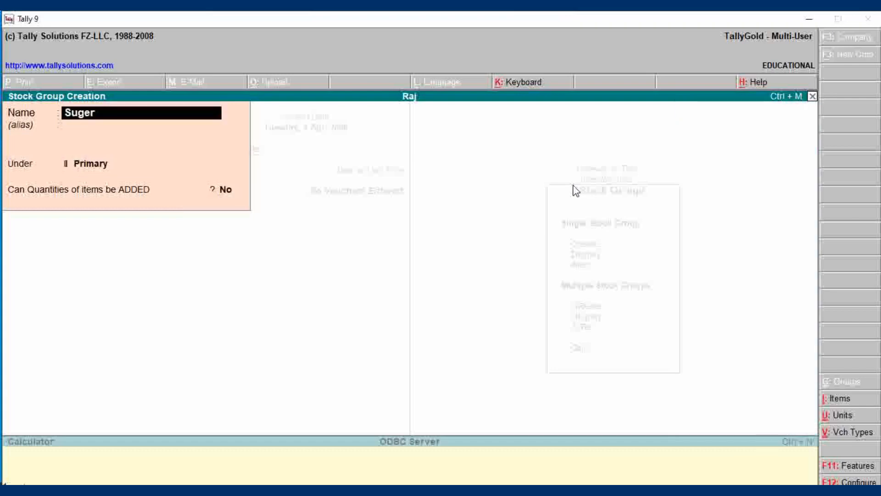
key(Return)
key(Return)
key(Return)
key(Return)
key(Return)
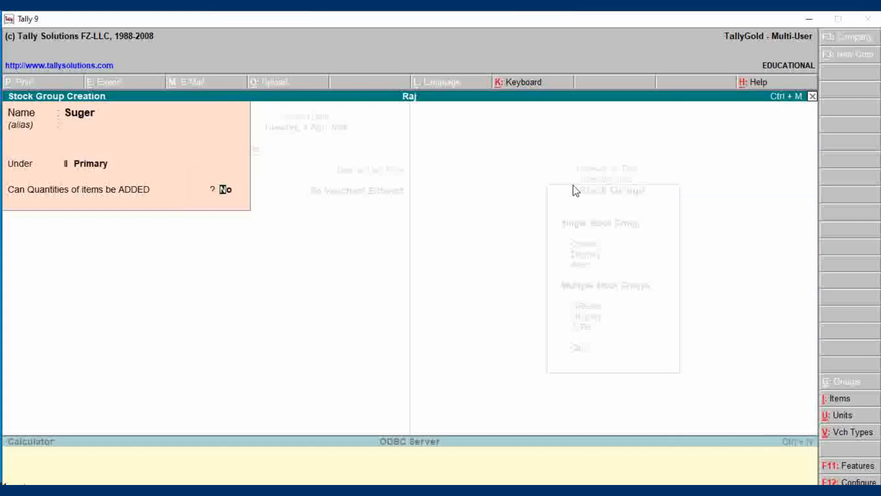
Create a stock group named Oil under Primary, with item quantities not added
text(Oil\)
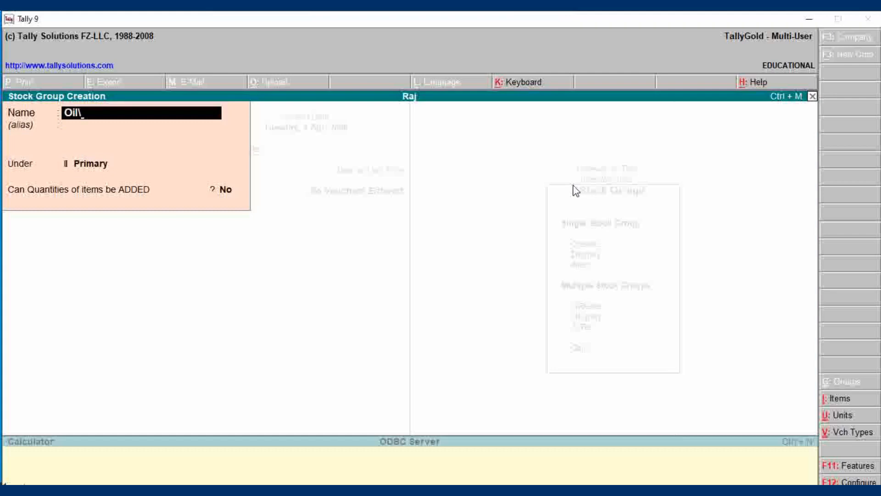
key(BackSpace)
key(Return)
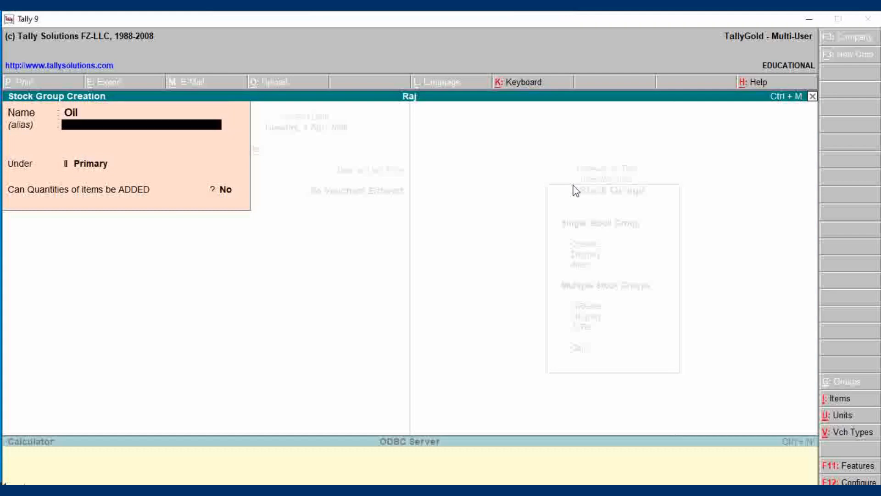
key(Return)
key(Return)
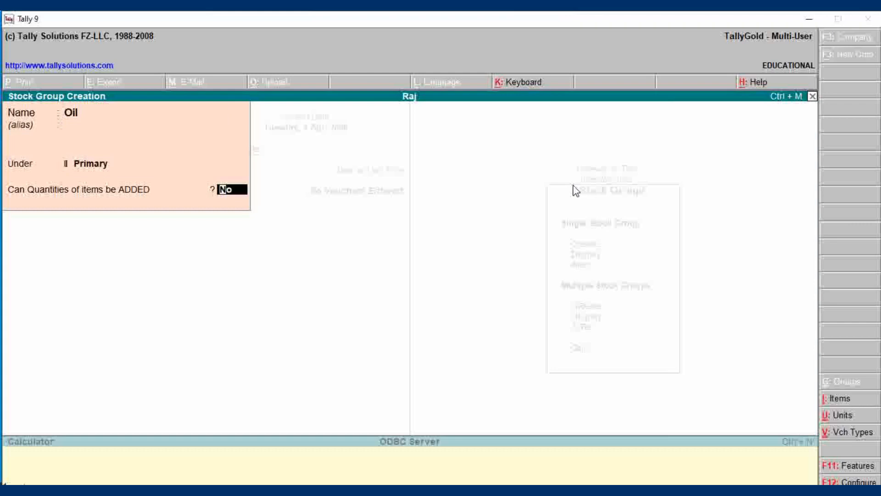
key(Return)
key(Return)
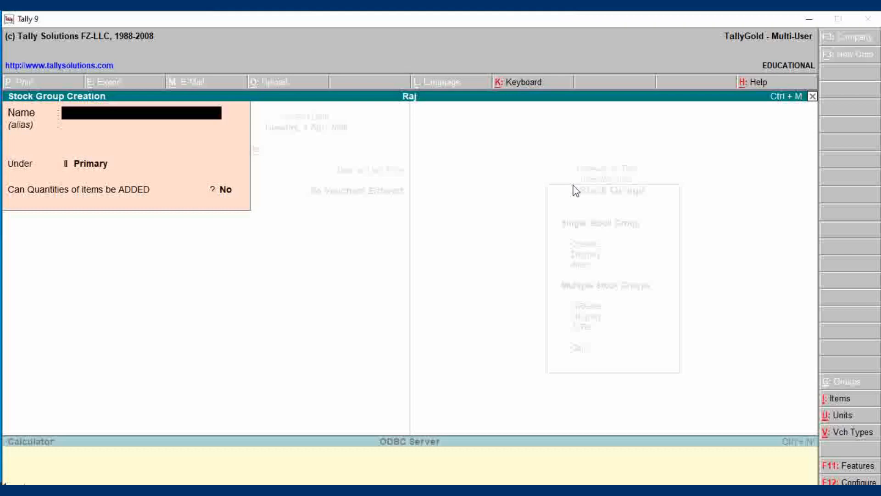
Leave stock group creation and open the form for creating a unit of measure
key(Escape)
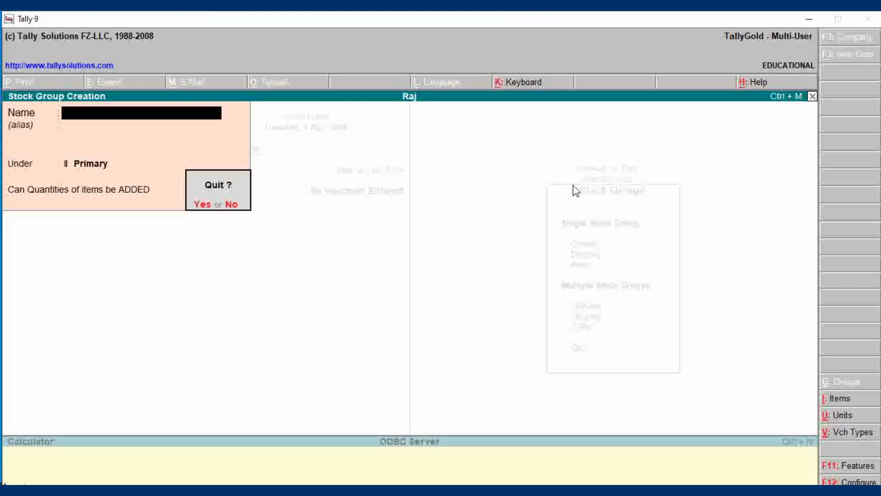
key(y)
key(Escape)
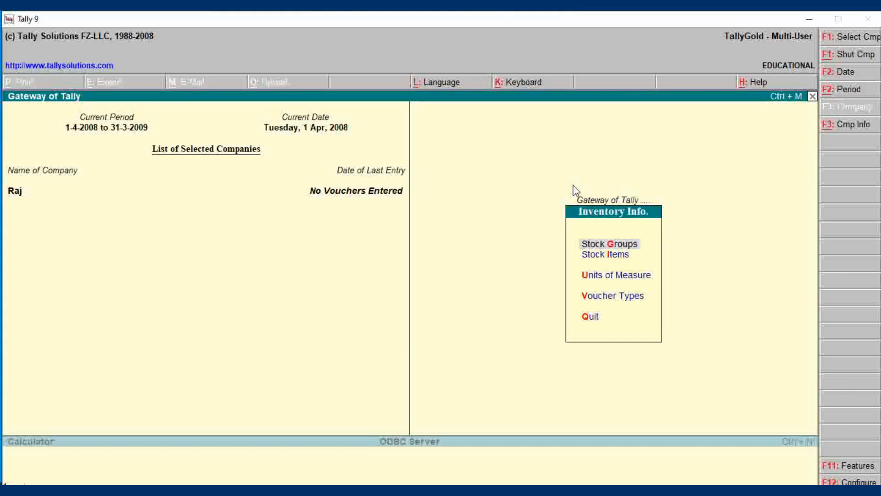
key(Down)
key(Down)
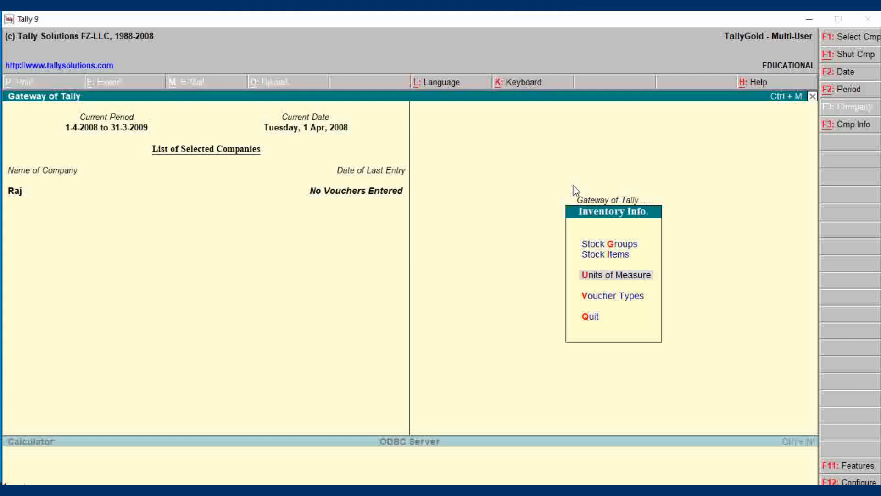
key(Return)
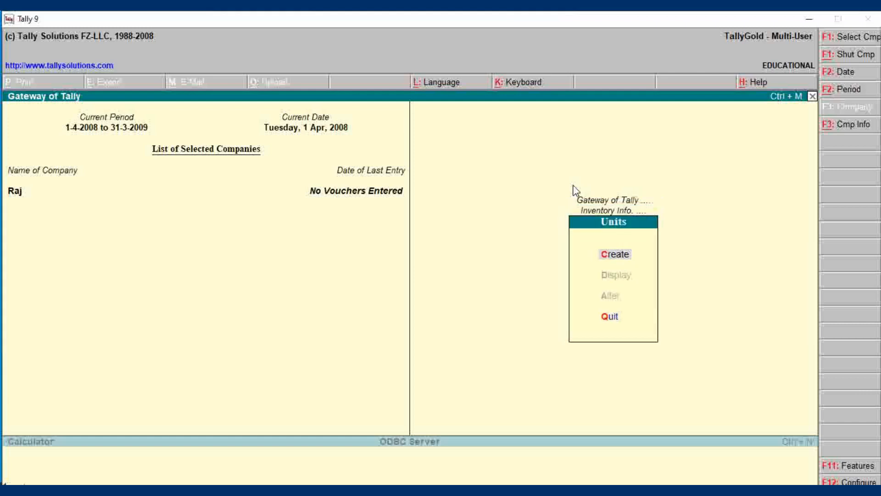
key(Return)
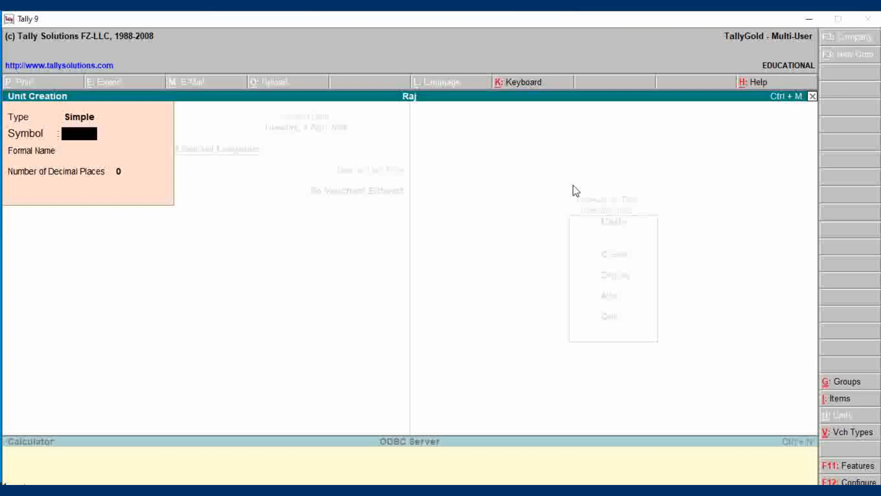
Create a simple unit with the symbol kg, the formal name Kilogram and 3 decimal places
text(kg)
key(Return)
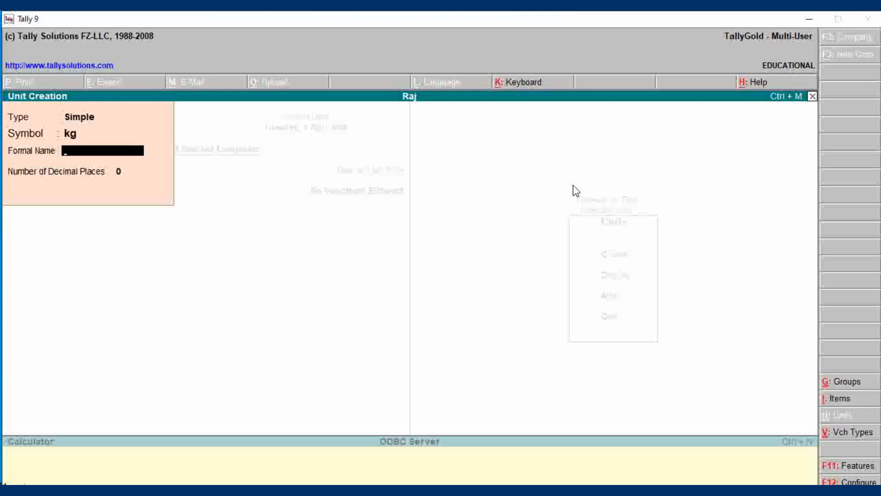
text(Kilogram)
key(Return)
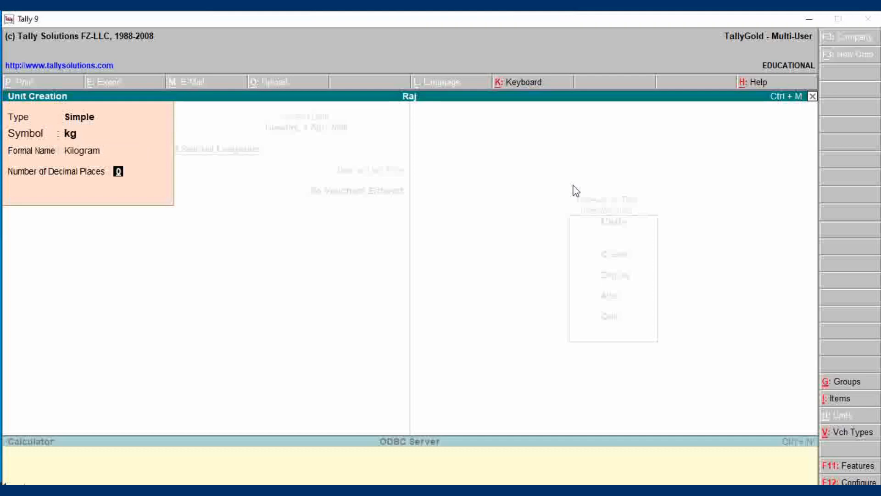
text(3)
key(Return)
key(y)
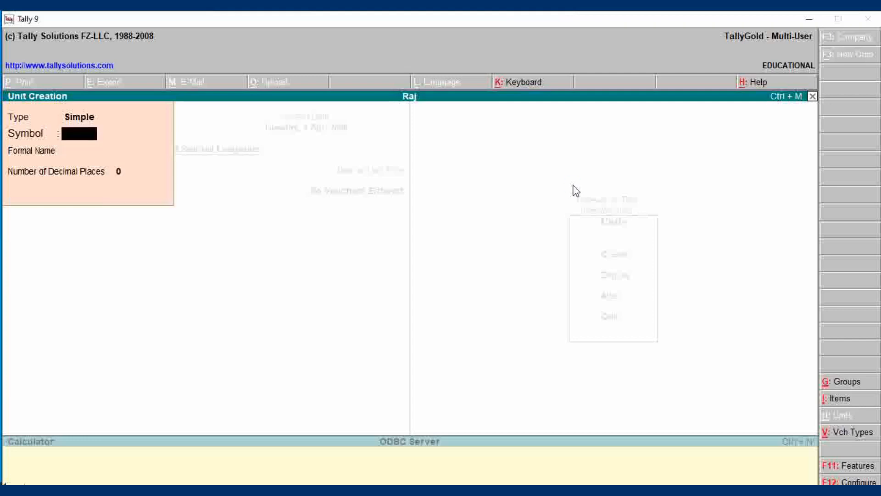
Create a simple unit with the symbol ltr, the formal name Litter and 3 decimal places
text(lit)
key(BackSpace)
key(BackSpace)
text(tr)
key(Return)
text(Litter)
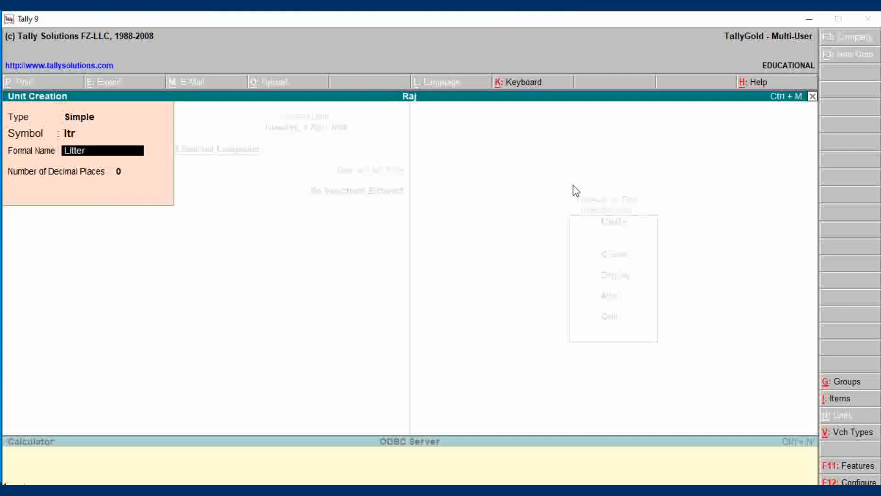
key(Return)
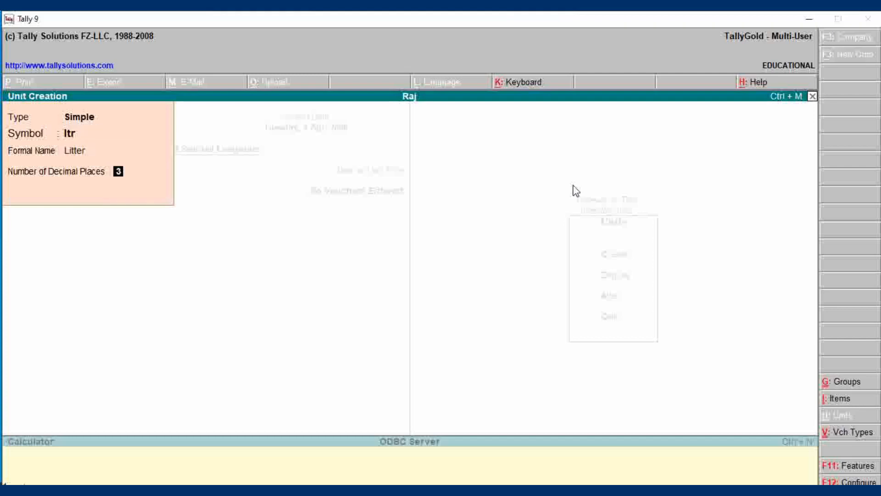
key(Return)
key(Return)
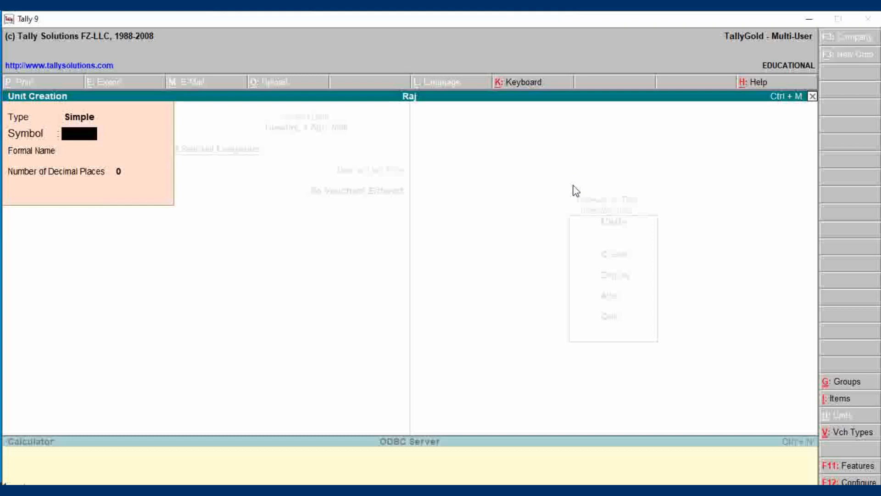
Leave unit creation and open the form for creating a single stock item in the inventory masters
key(Escape)
key(Return)
key(Escape)
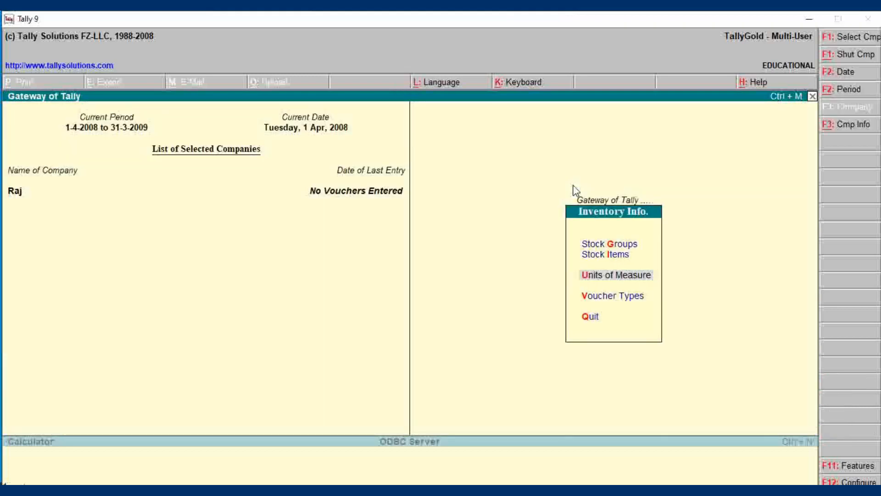
key(Up)
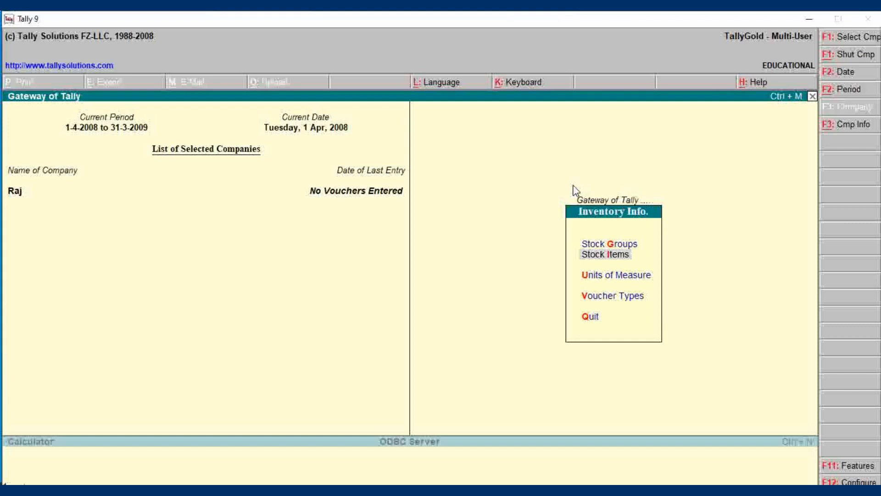
key(Return)
key(Return)
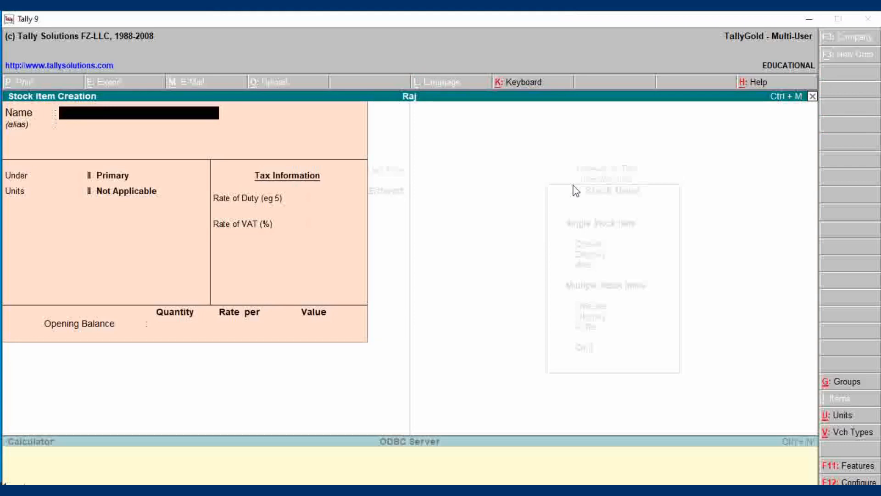
Create a stock item named Chana Dal under the Dal group, measured in kg, with no opening balance
text(Chana Dal)
key(Return)
key(Return)
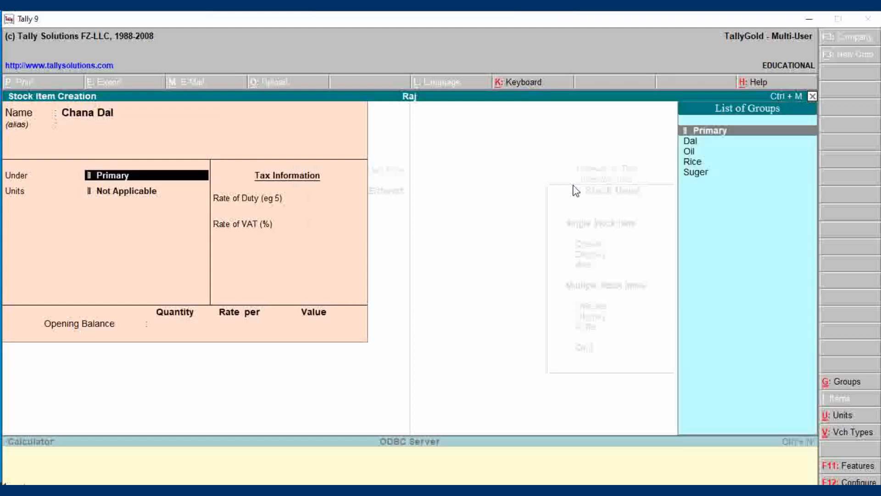
key(Down)
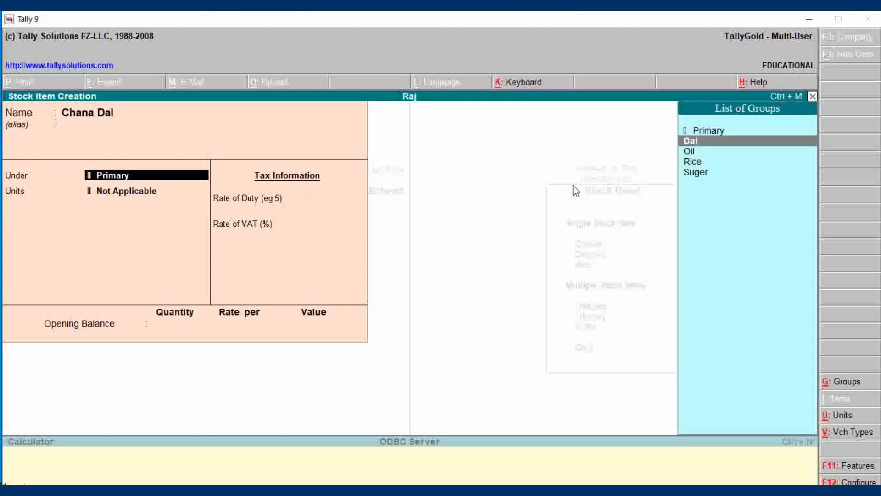
key(Return)
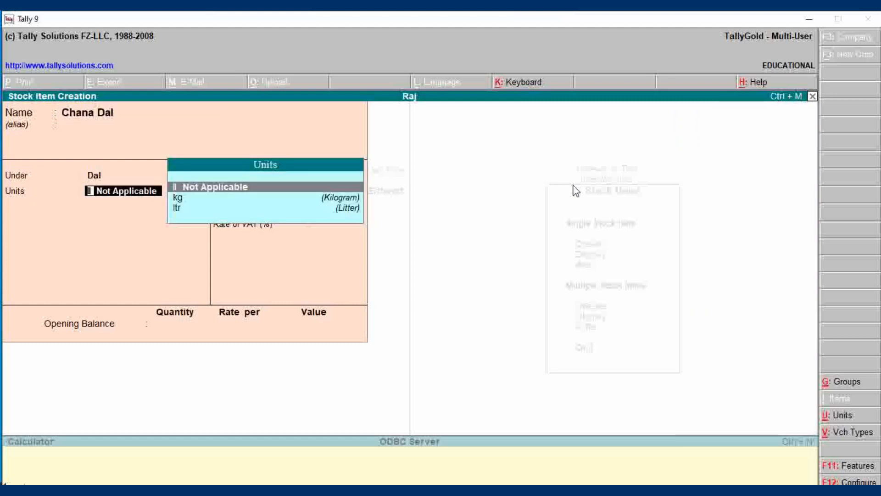
key(Down)
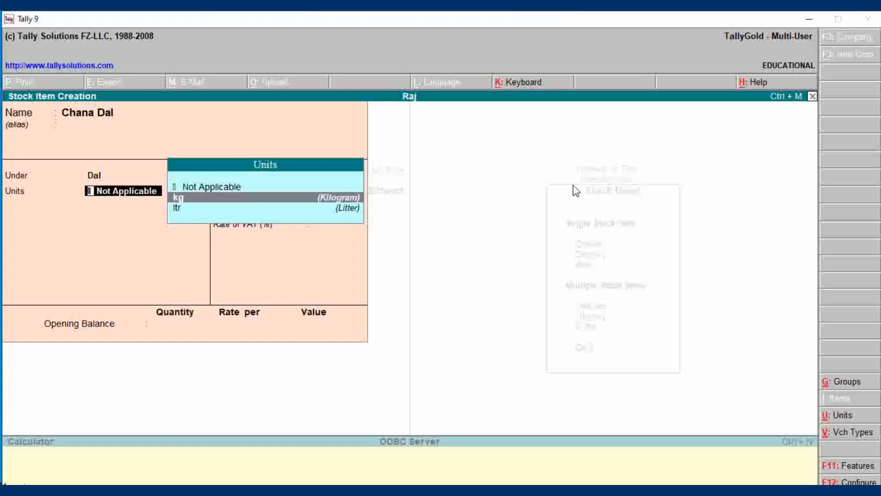
key(Return)
key(Return)
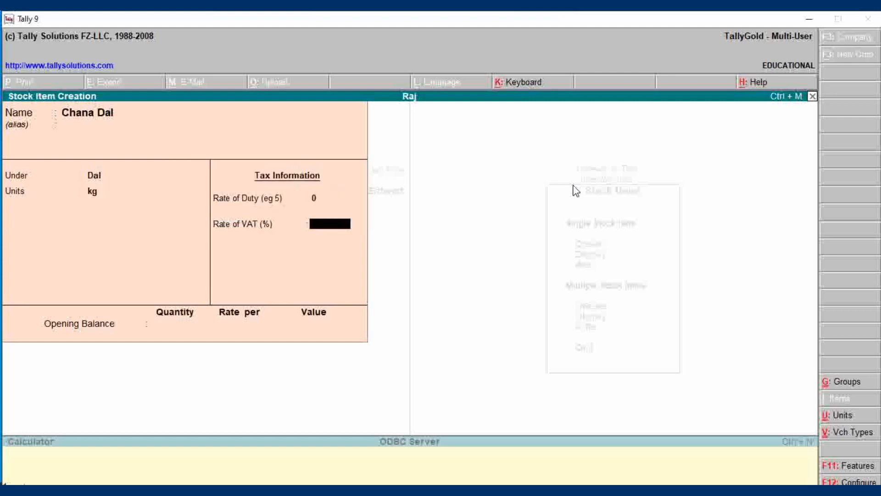
key(Return)
key(Return)
key(Return)
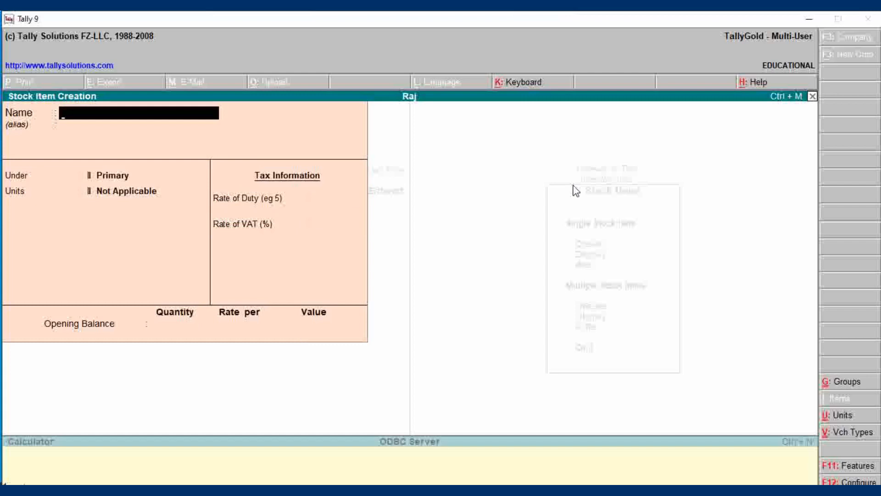
Create a stock item named Moong Dal under the Dal group, measured in kg, with no opening balance
text(Moong Dal)
key(Return)
key(Return)
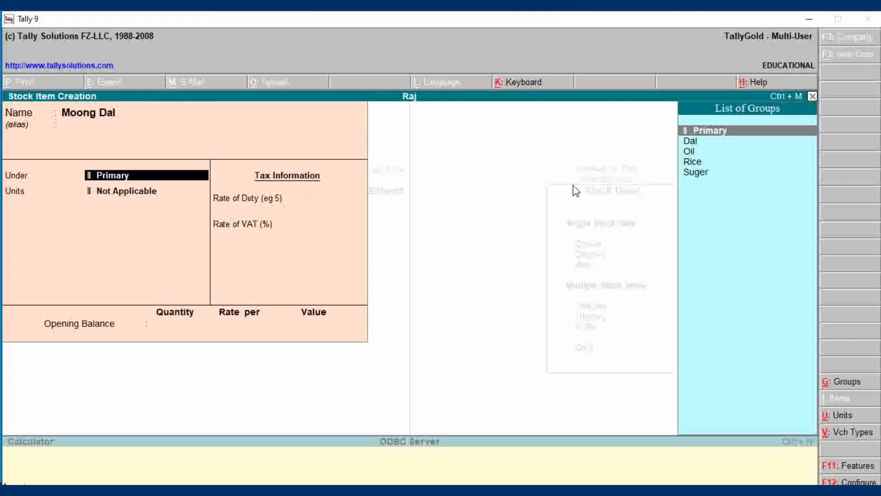
key(Down)
key(Return)
key(Down)
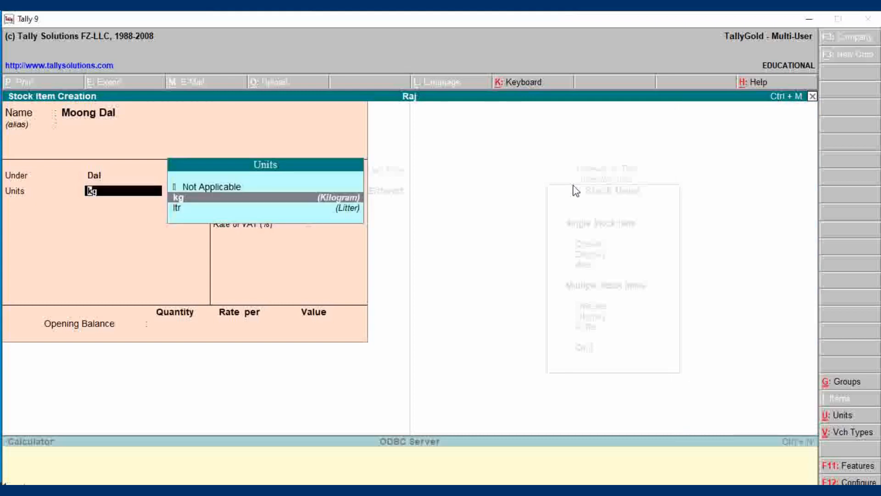
key(Return)
key(Return)
key(Return)
key(Return)
key(Return)
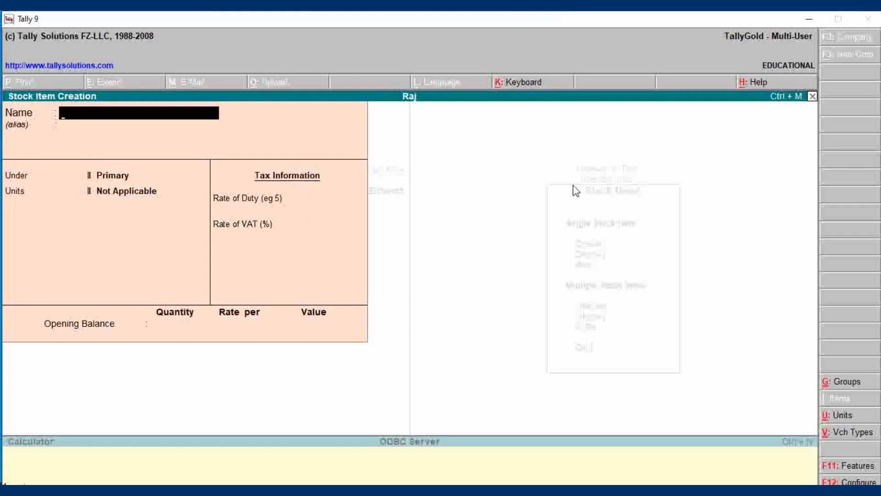
Create a stock item named Basmati Rice under the Rice group, measured in kg, with no opening balance
text(Basmati Rice)
key(Return)
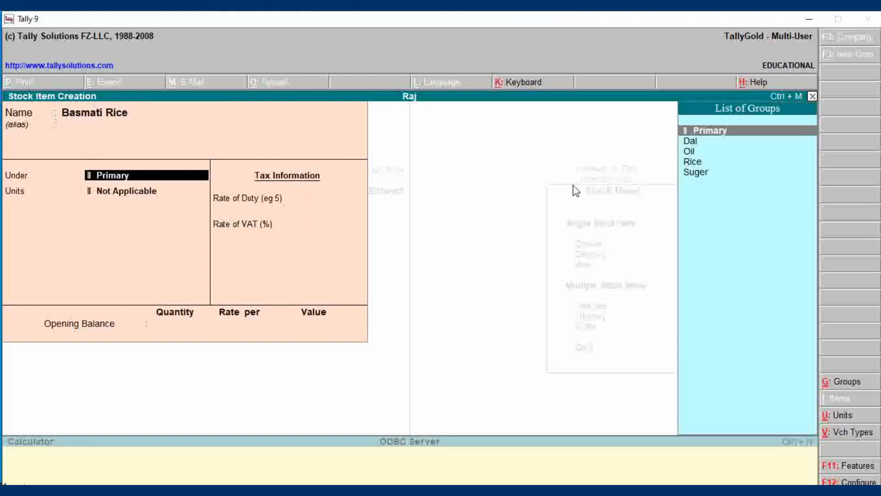
key(Down)
key(Down)
key(Down)
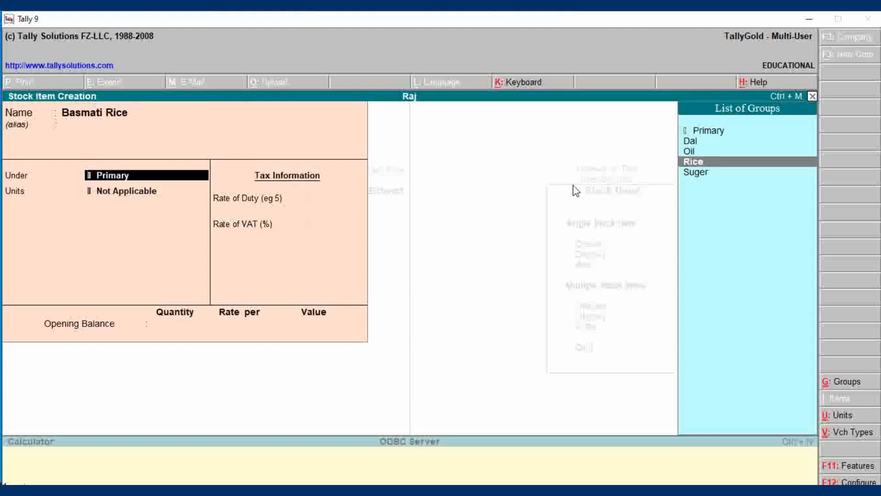
key(Return)
key(Down)
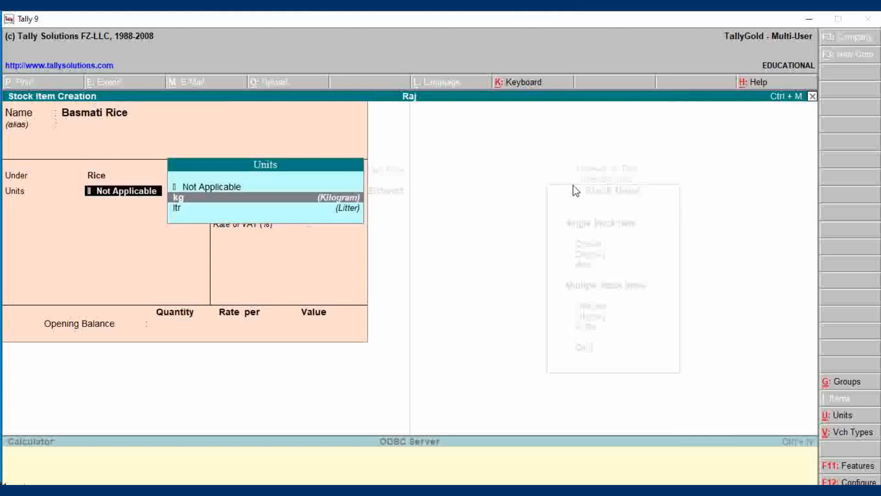
key(Return)
key(Return)
key(Return)
key(Return)
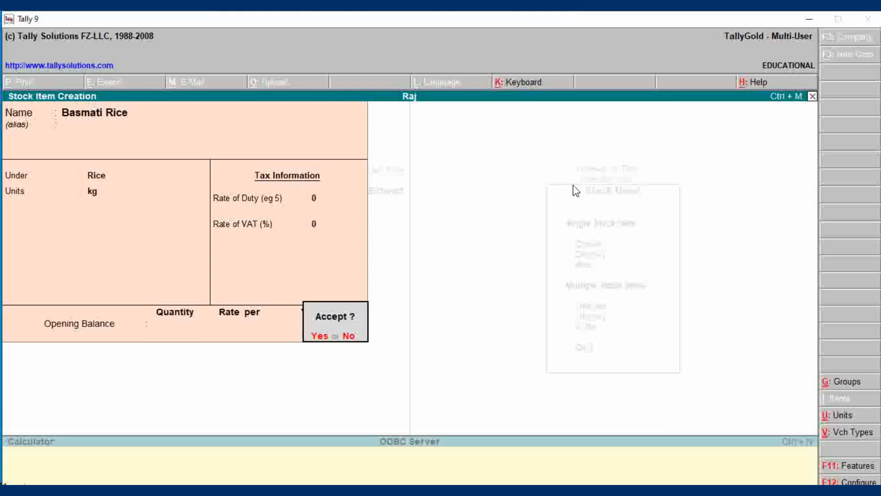
key(Return)
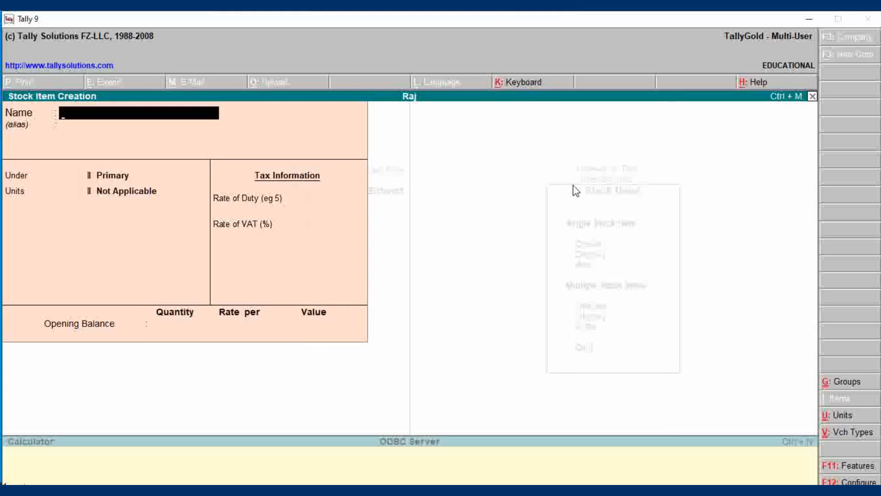
Create a stock item named Sarso Oil under the Oil group, measured in ltr, with no opening balance
text(Sarso Oil)
key(Return)
key(Return)
key(Down)
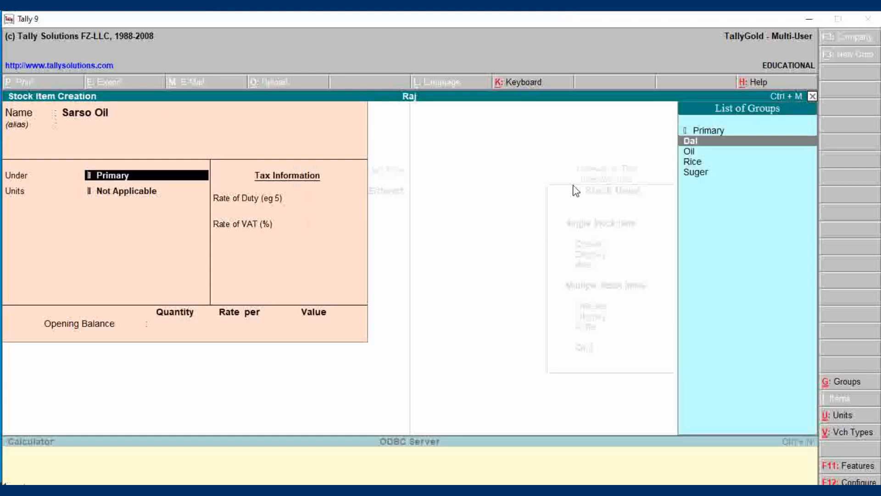
key(Down)
key(Return)
key(Down)
key(Down)
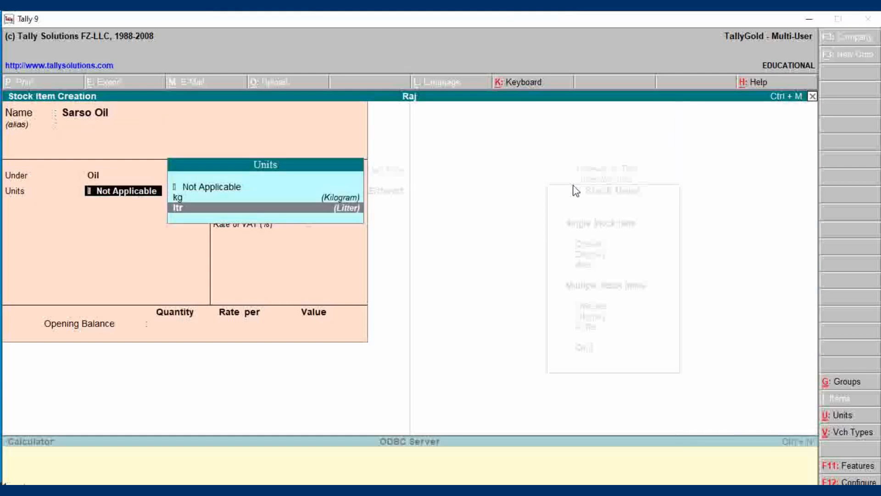
key(Return)
key(Return)
key(Return)
key(Return)
key(Return)
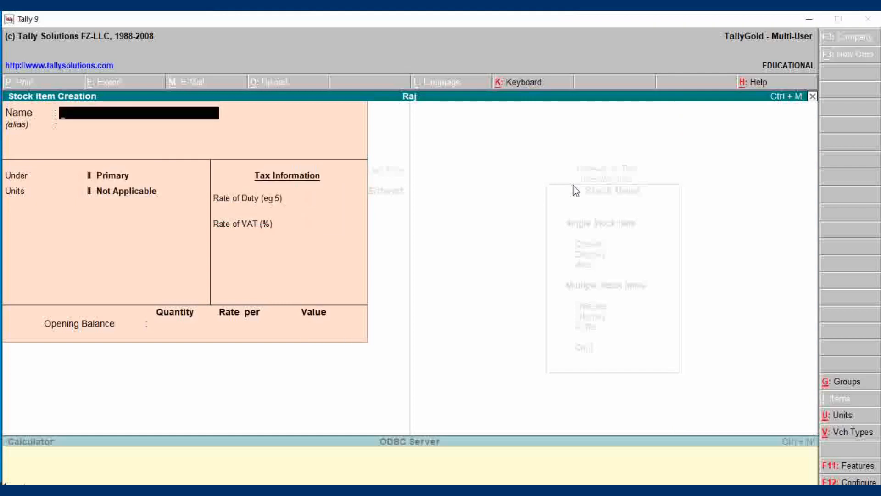
Create a stock item named Soyabeen Oil under the Oil group, measured in ltr, with no opening balance
text(Soyabeen Oil)
key(Return)
key(Return)
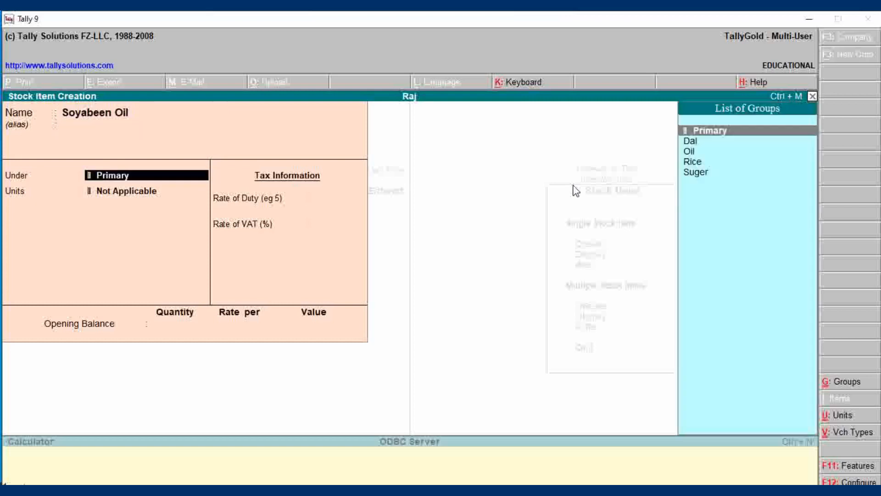
key(Down)
key(Down)
key(Return)
key(Down)
key(Down)
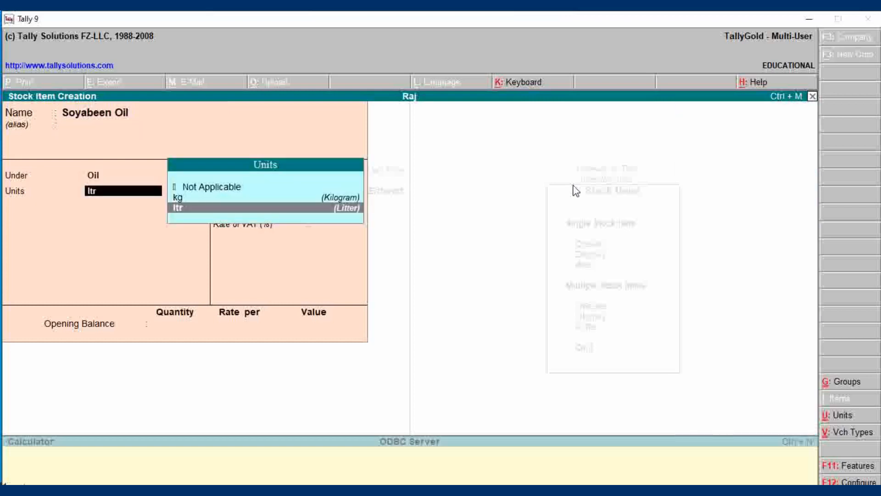
key(Return)
key(Return)
key(Return)
key(Return)
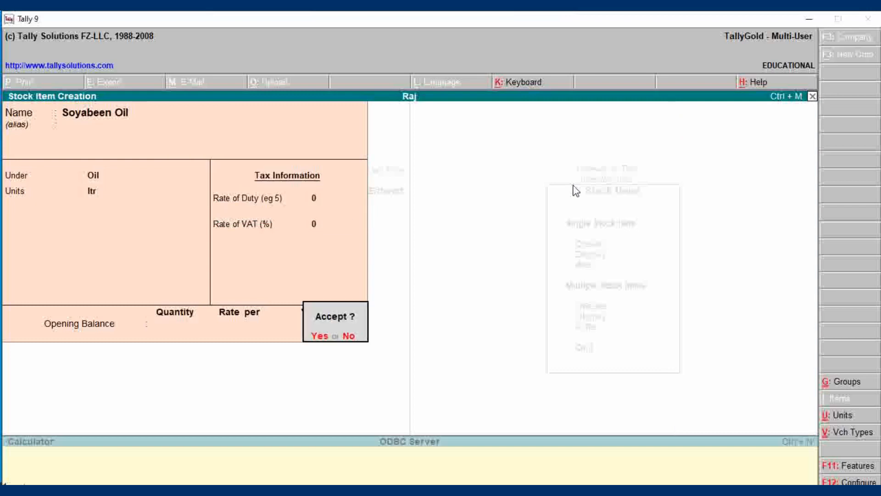
key(Return)
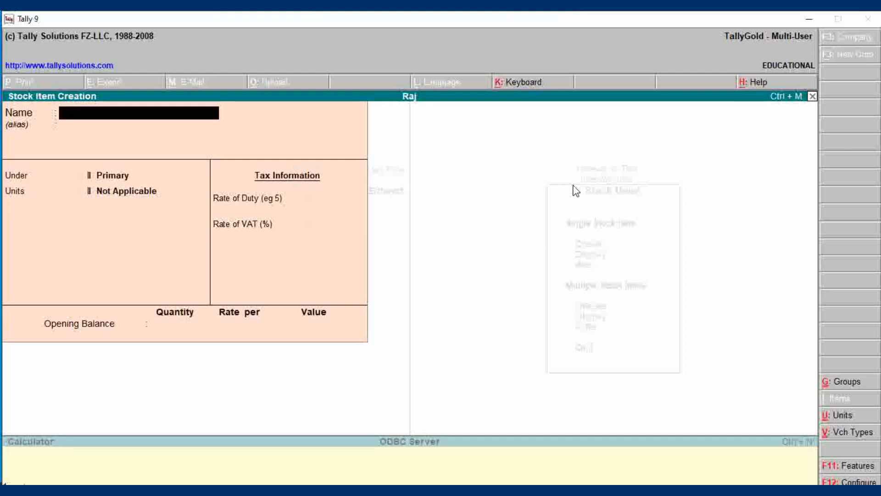
Leave stock item creation and the inventory masters, and open a new receipt voucher in the accounting vouchers
key(Escape)
key(y)
key(Escape)
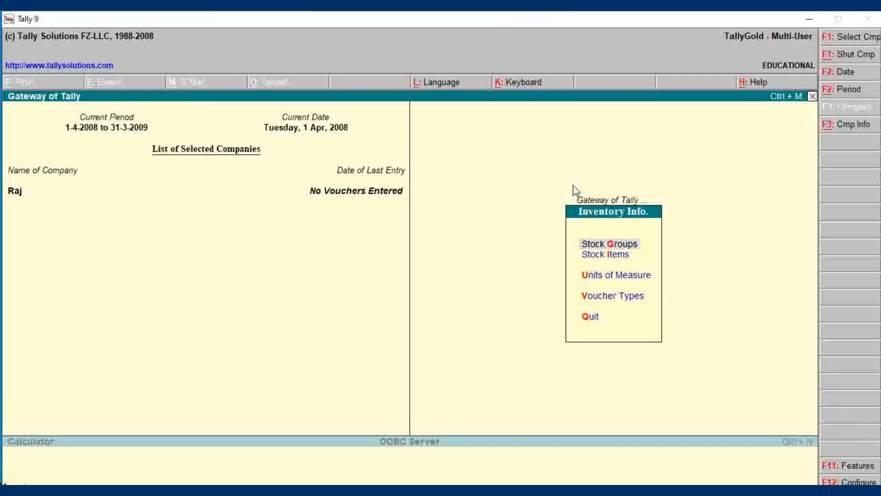
key(Escape)
key(Down)
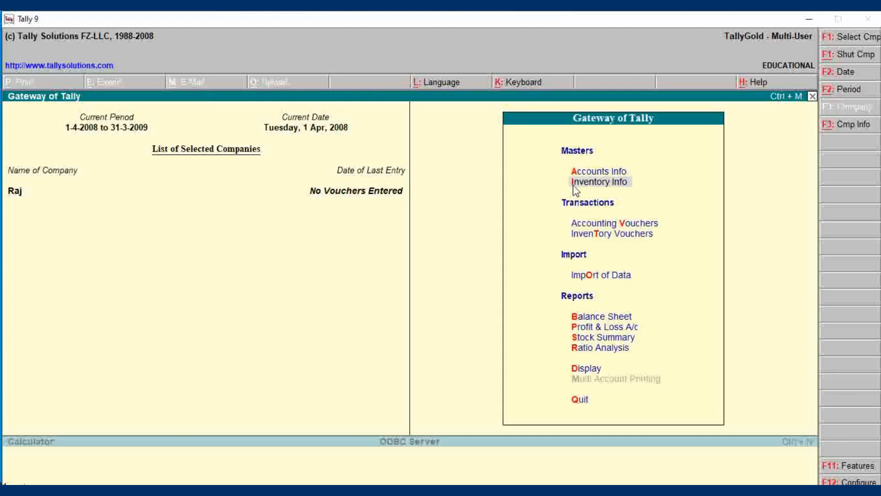
key(Down)
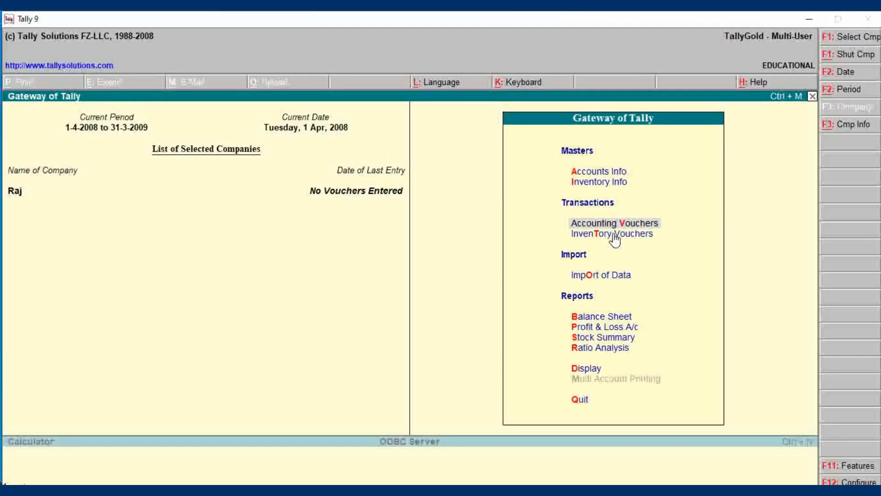
key(Return)
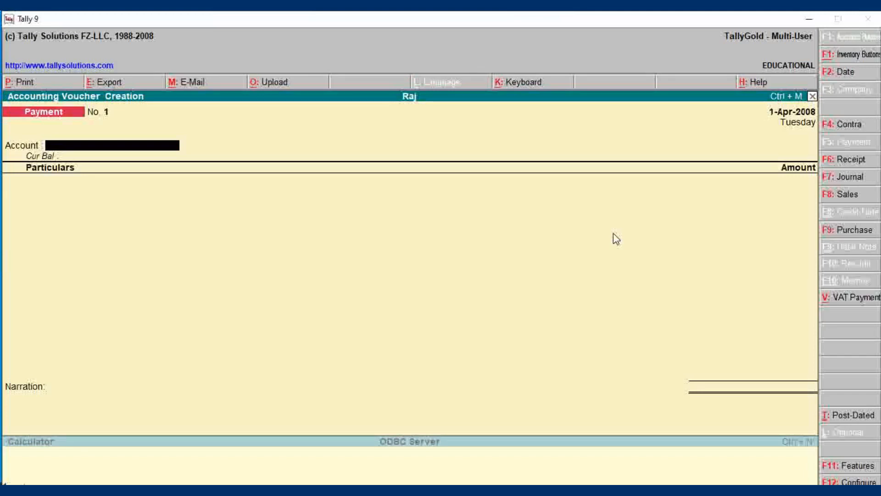
key(F6)
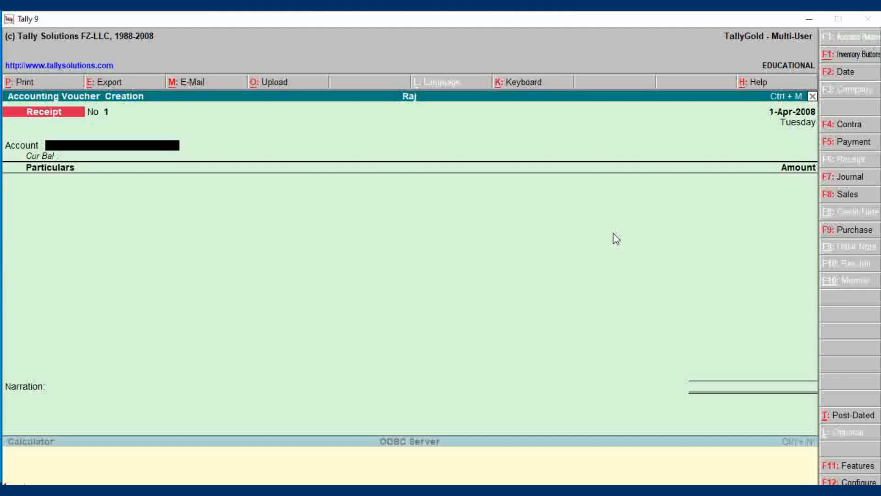
Record a receipt of 2000000 into the Cash account from the ledger that shares the company's name
text(c)
key(Return)
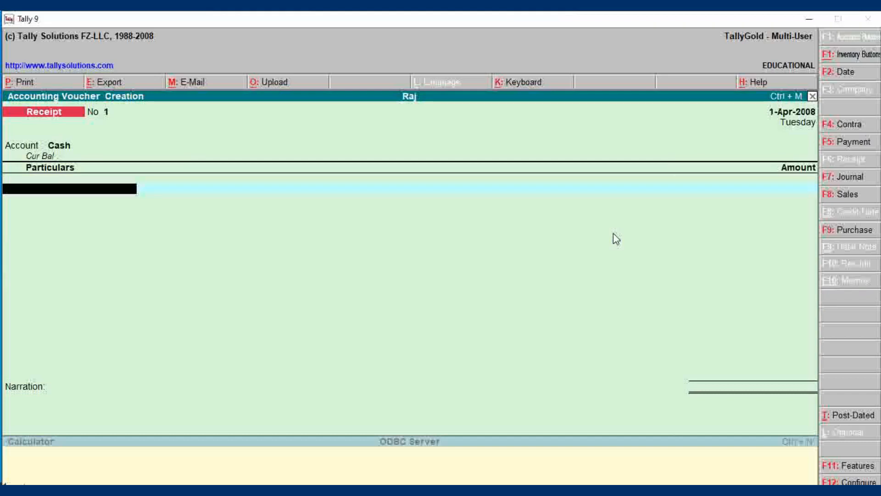
text(Ra)
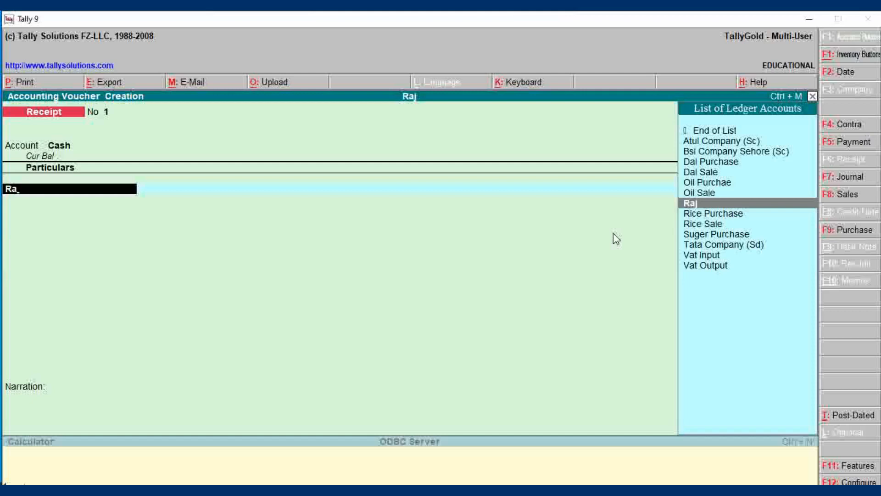
key(Return)
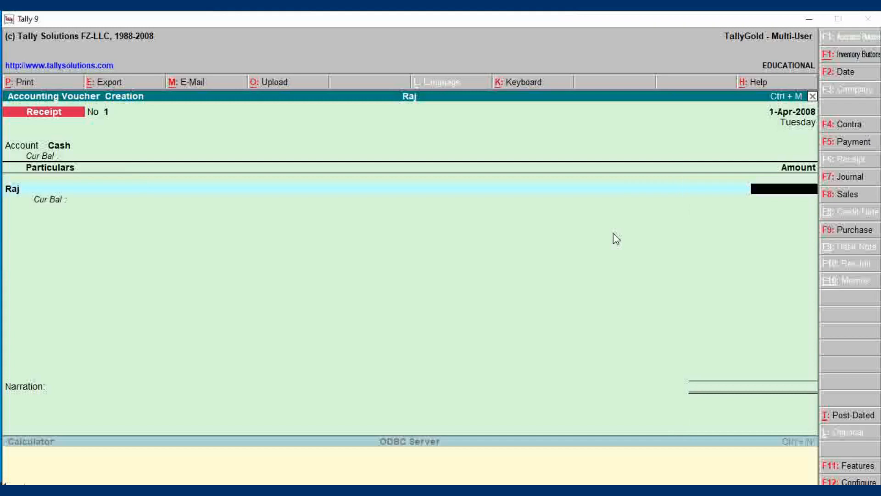
text(2000000)
key(Return)
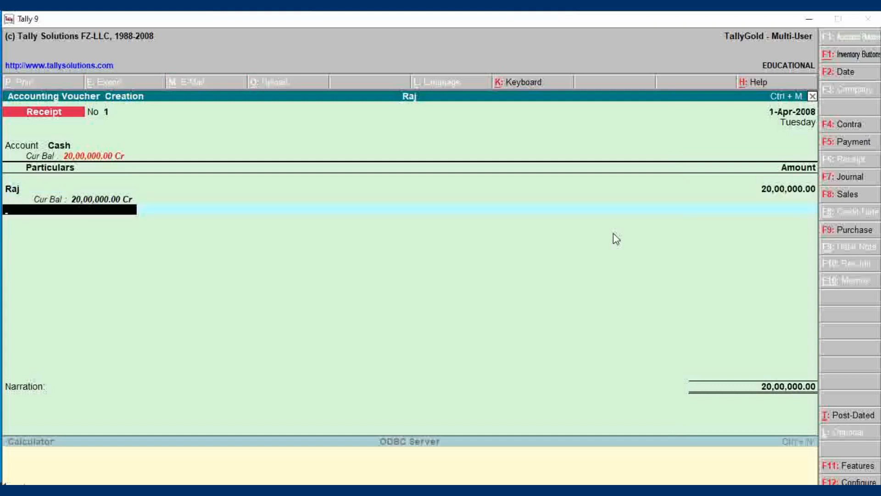
key(Return)
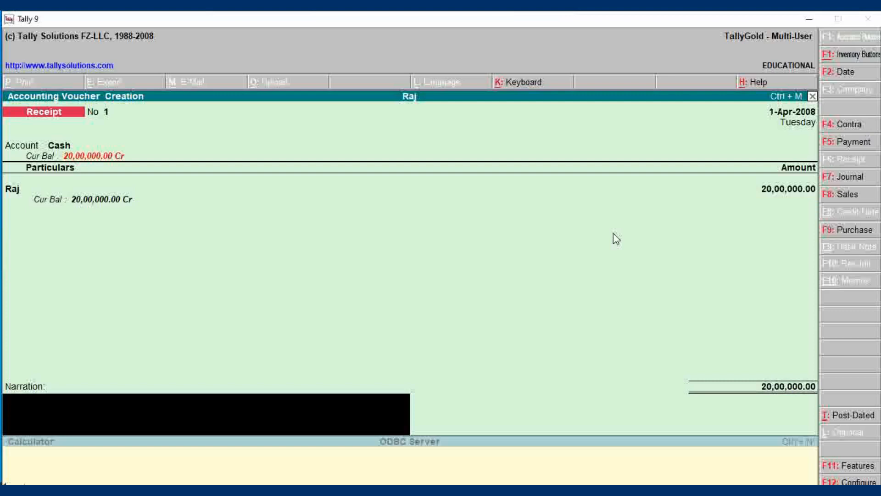
Add the narration "being case receive to business start" to the receipt voucher and save it
text(being case receive to busi)
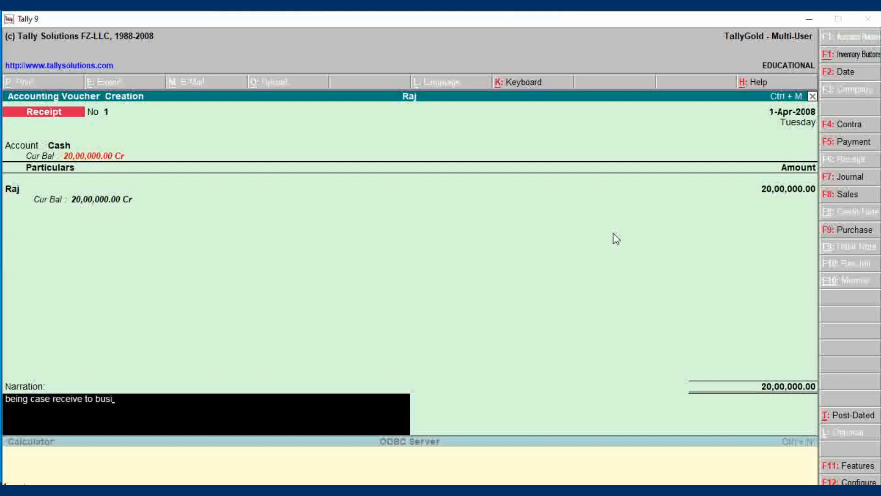
text(ness start)
key(Return)
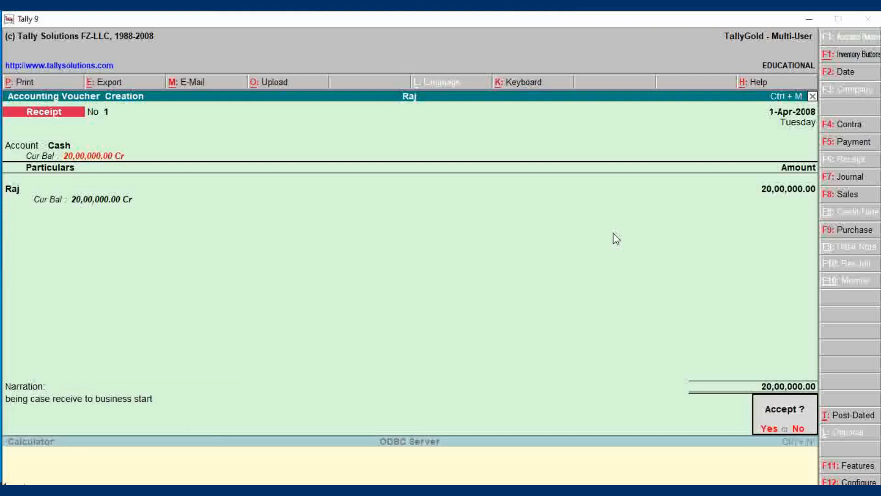
key(Return)
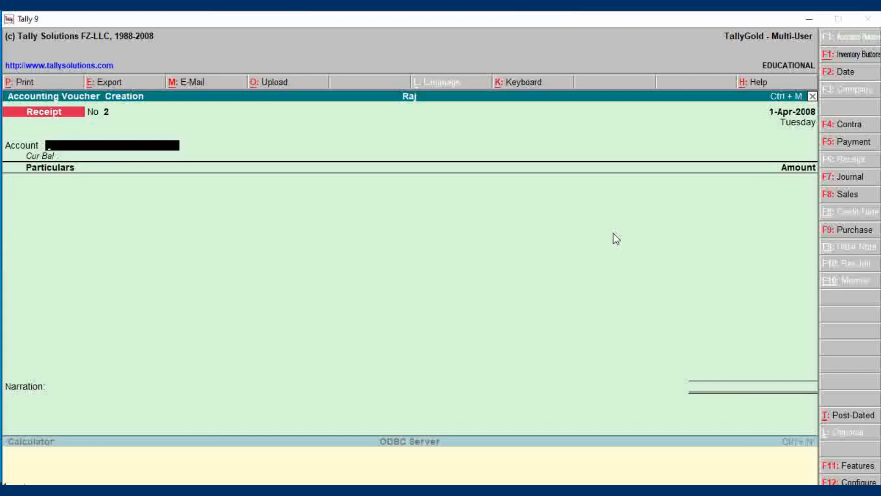
Start a purchase voucher with reference 5454 and Cash as the party account, keeping the default supplier details
key(F9)
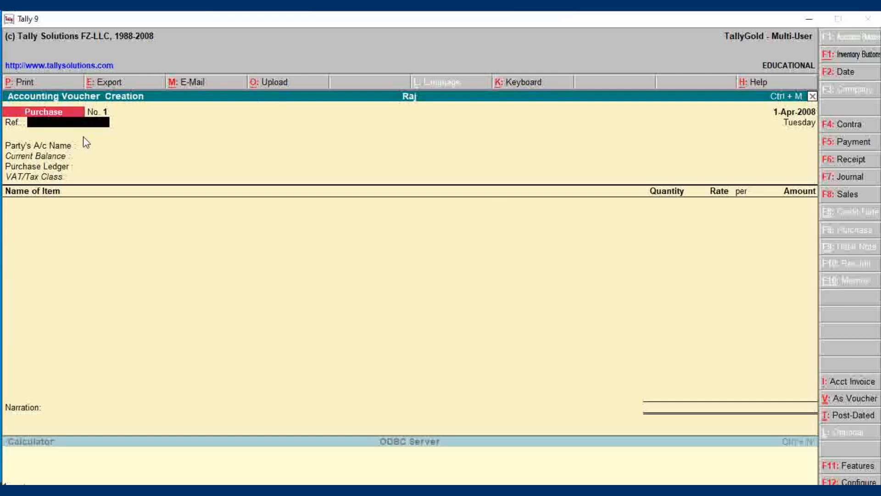
text(5454)
key(Return)
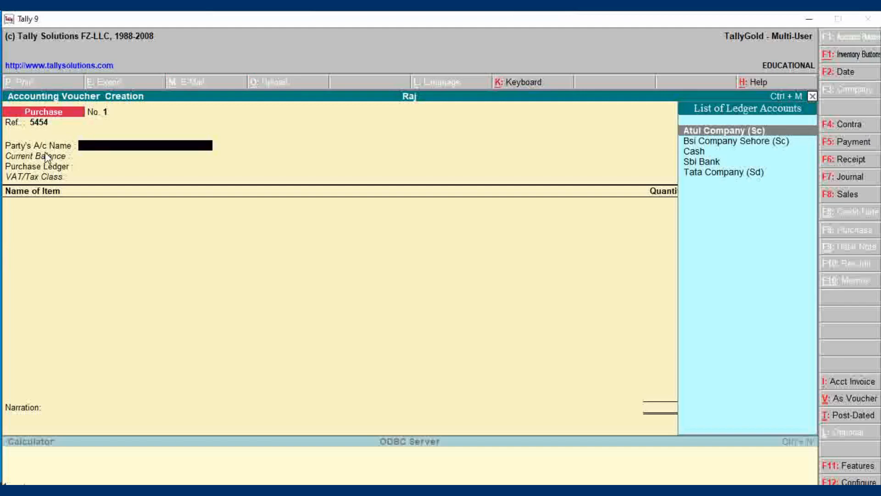
key(Down)
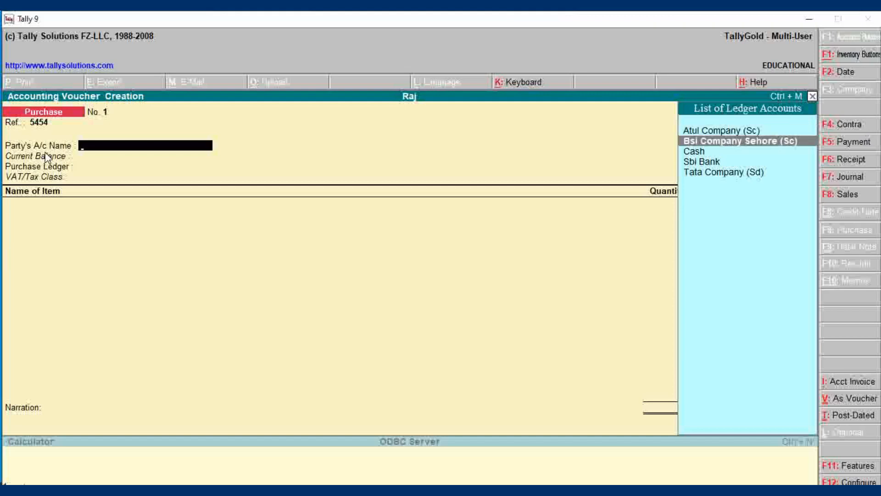
key(Up)
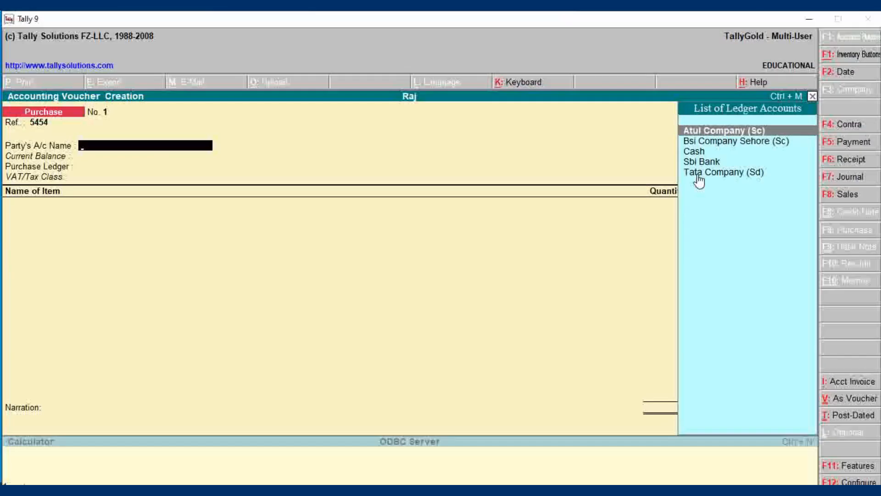
key(Down)
key(Down)
key(Return)
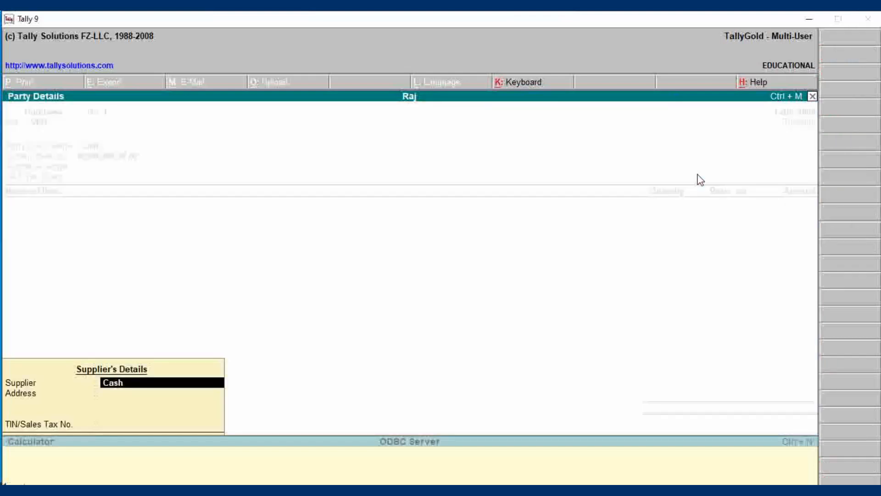
key(Return)
key(Return)
key(Return)
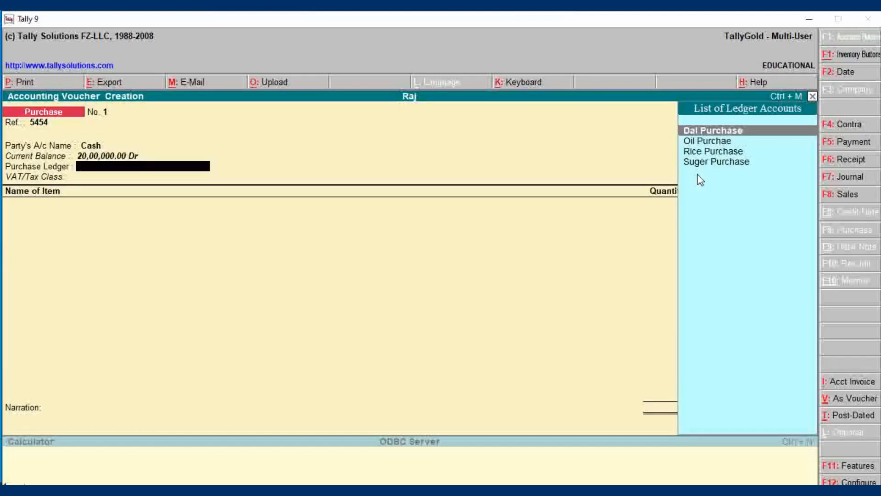
Choose the Dal Purchase ledger with VAT class Purchases @ 4% and add 20 kg of Chana Dal at a rate of 120 per kg
key(Return)
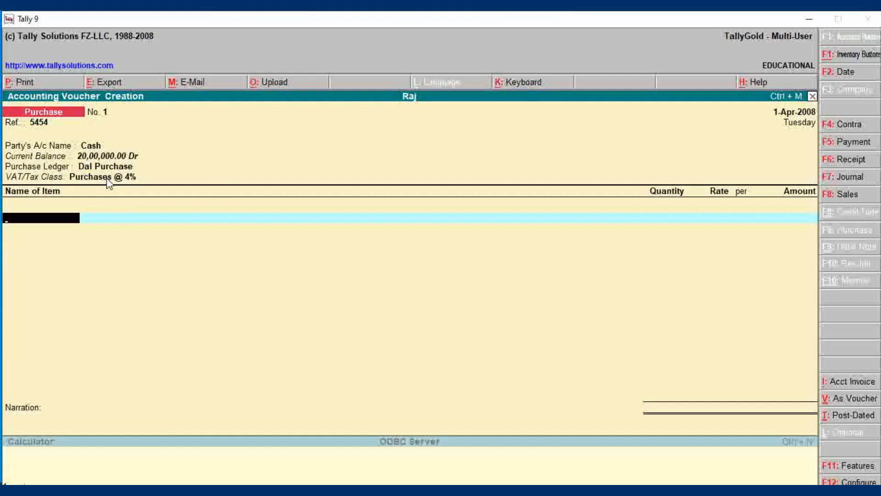
text(Ch)
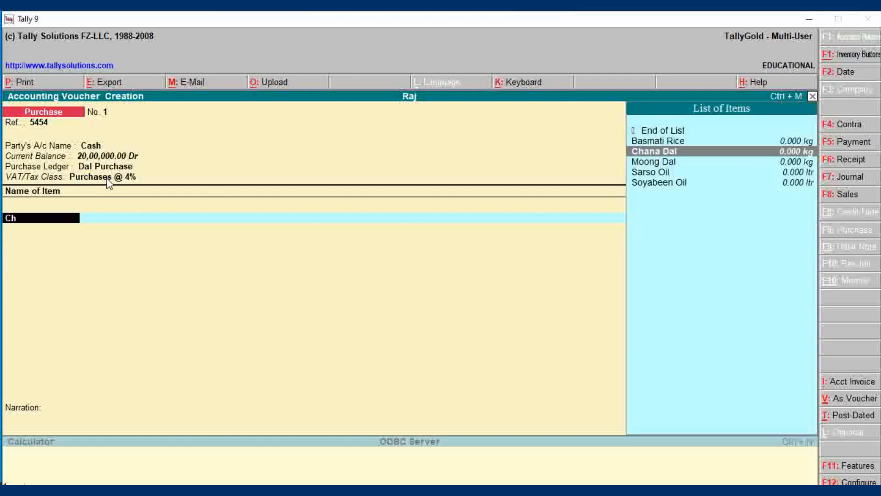
key(Return)
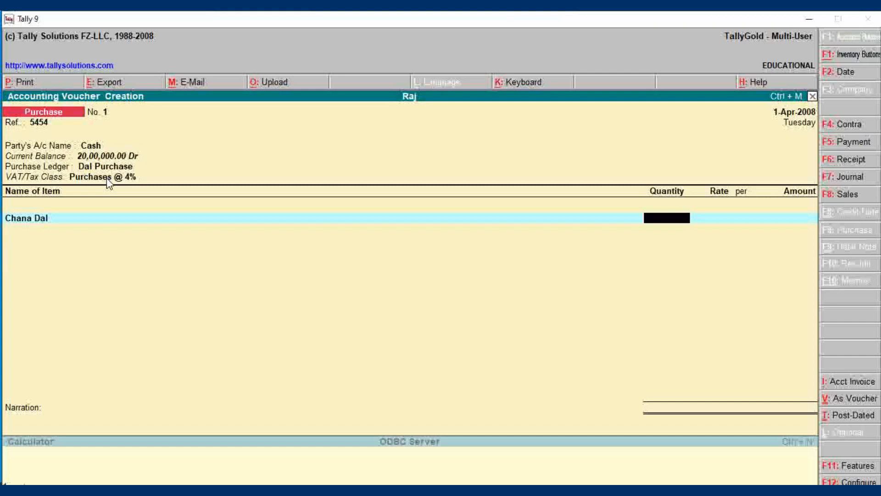
key(BackSpace)
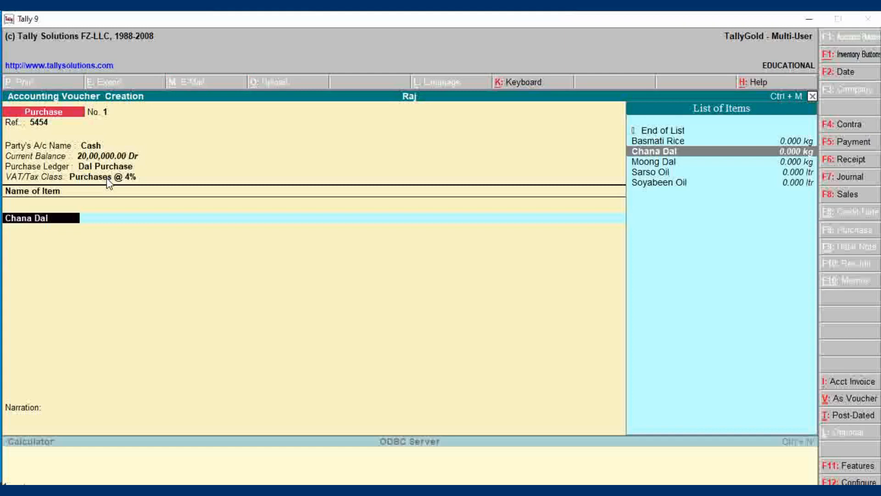
key(Return)
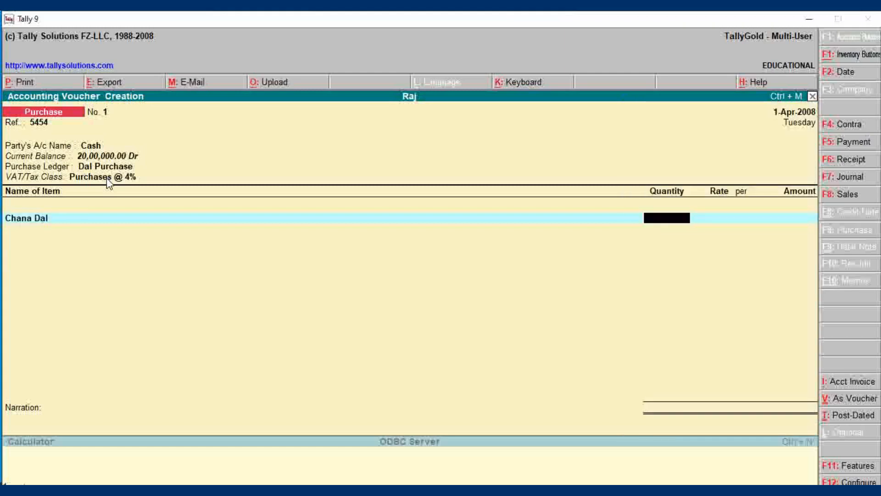
text(20)
key(Return)
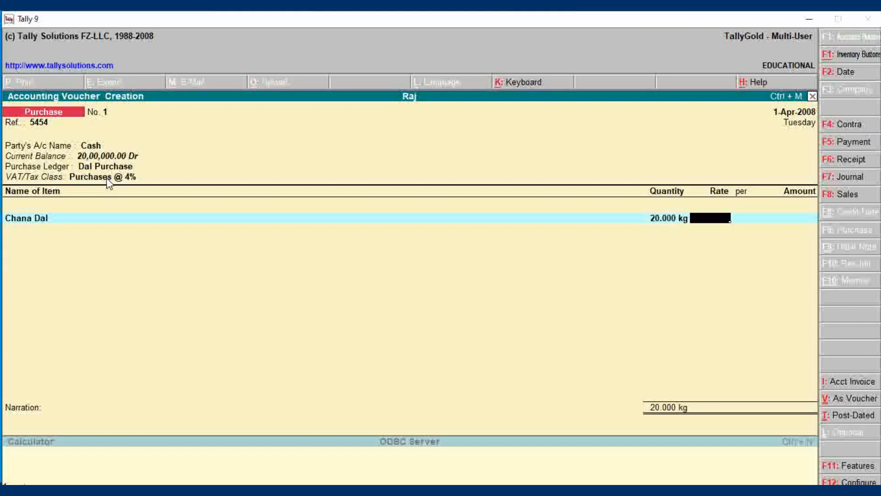
text(120)
key(Return)
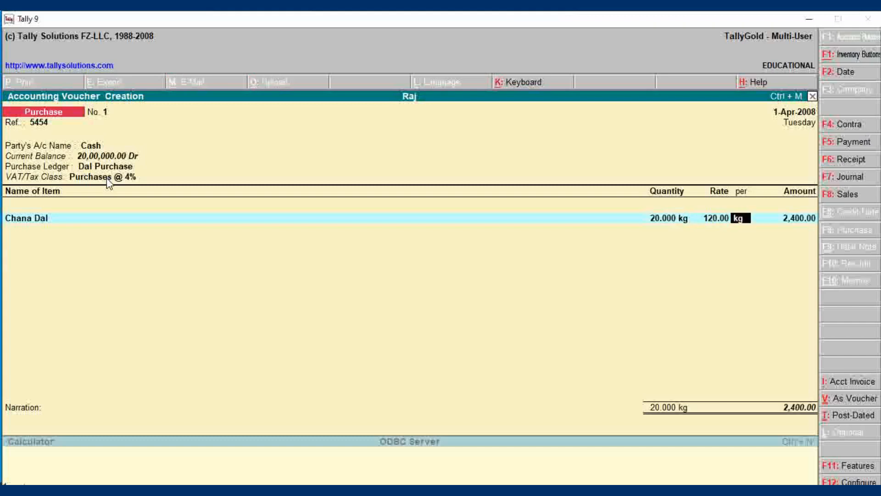
key(Return)
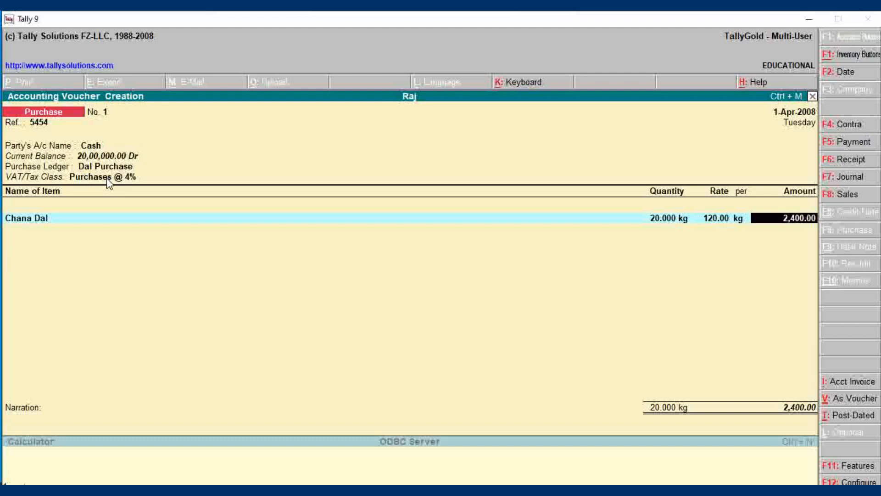
key(Return)
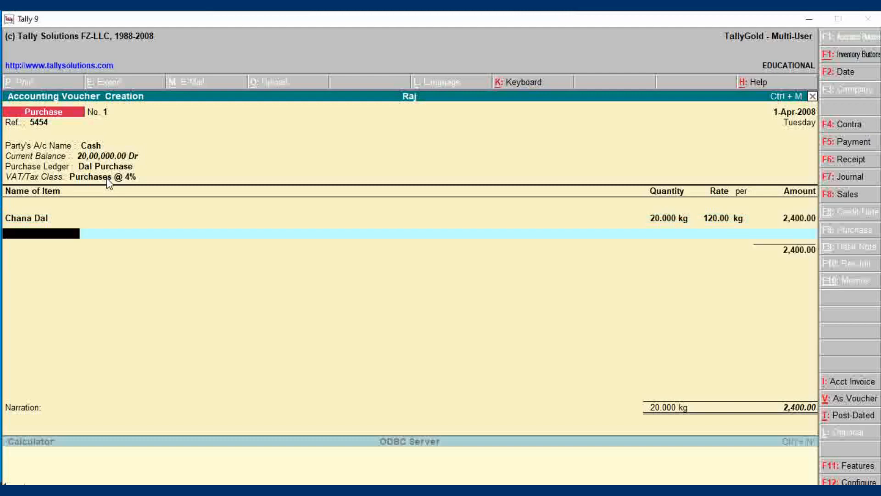
Add Moong Dal as the second item of the purchase voucher, with quantity 20 kg at a rate of 120 per kg
text(M)
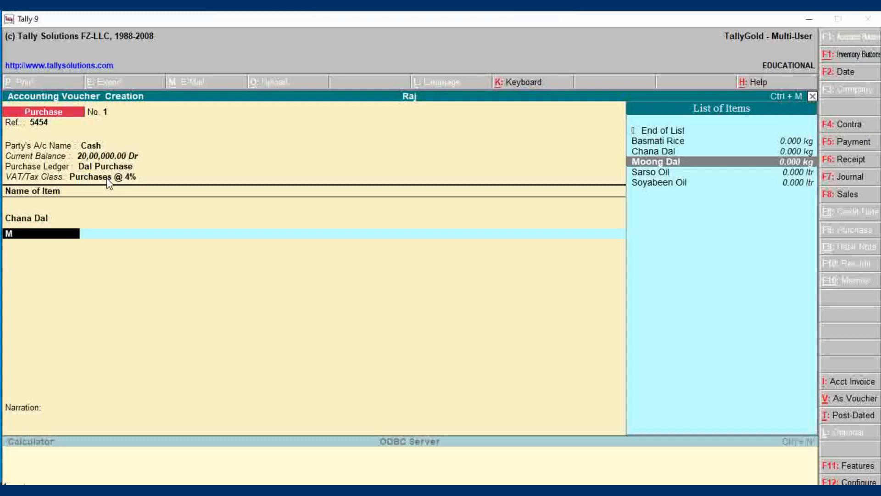
key(Return)
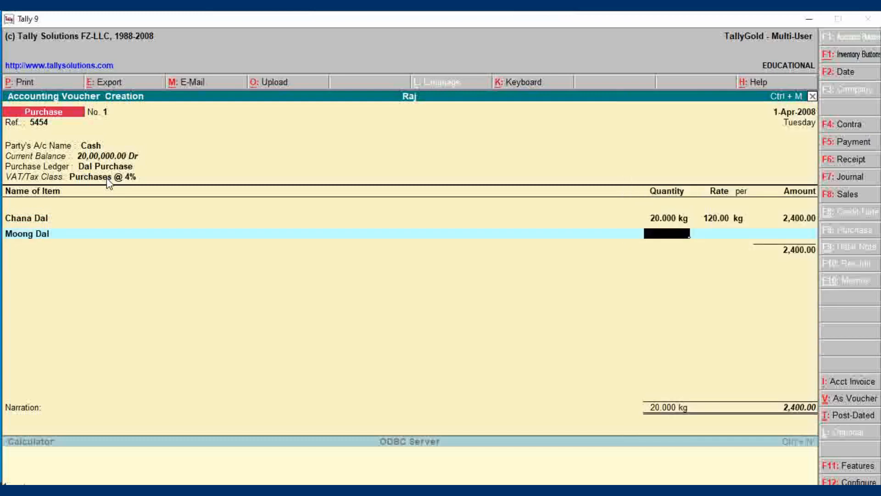
text(20)
key(Return)
text(120)
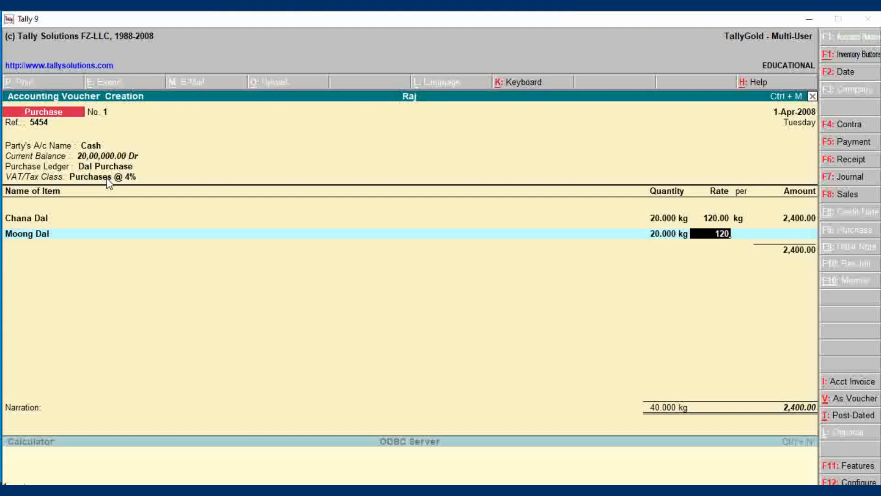
key(Return)
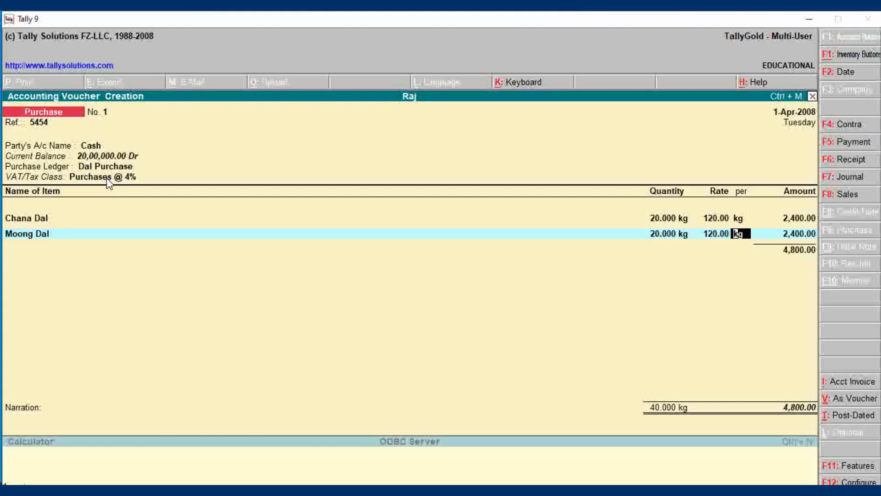
key(Return)
key(Return)
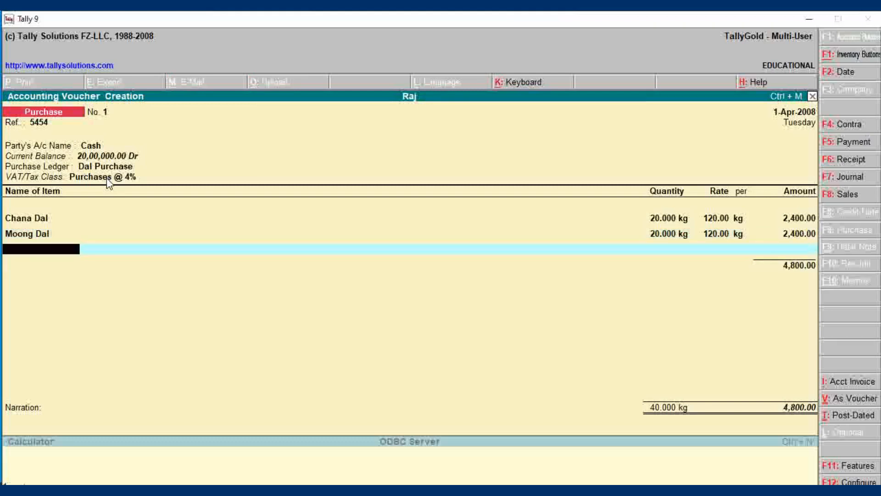
End the item list, add the Vat Input ledger at its calculated amount, and save the purchase voucher with an empty narration
key(Return)
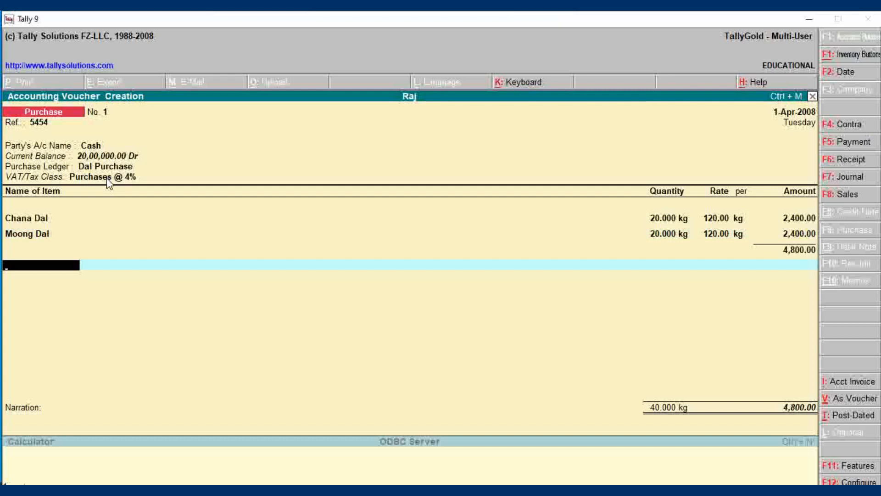
text(Va)
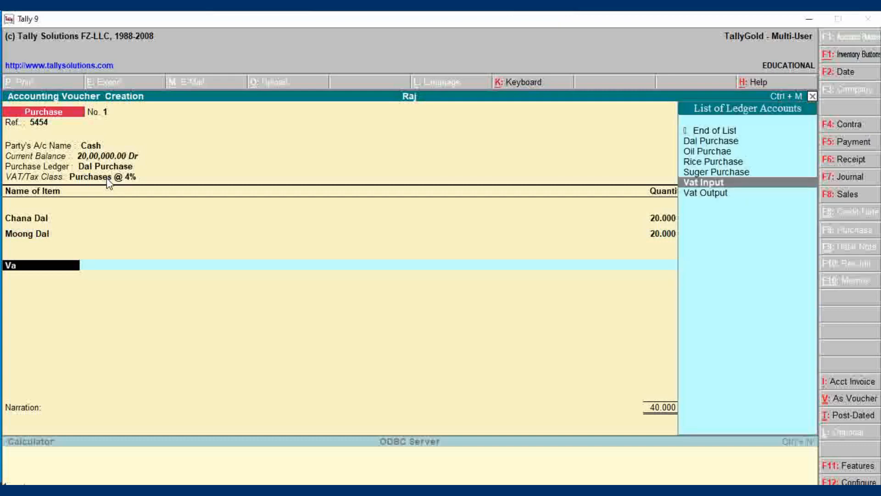
key(Return)
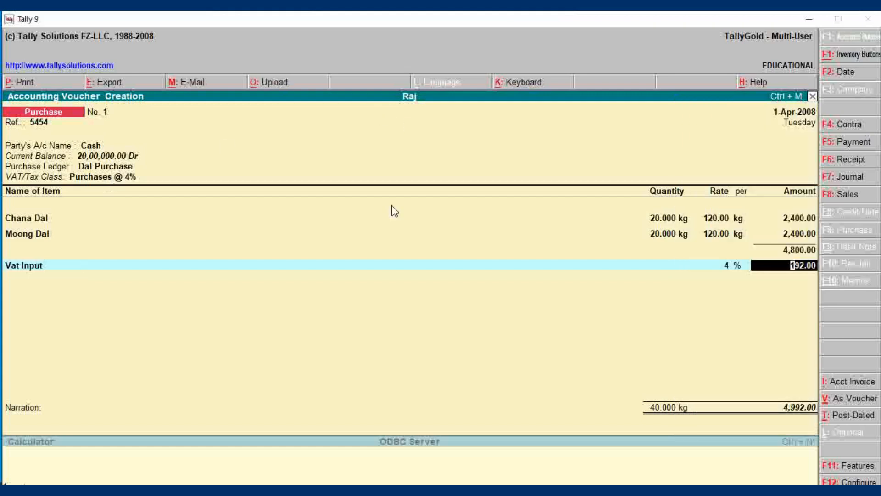
key(Return)
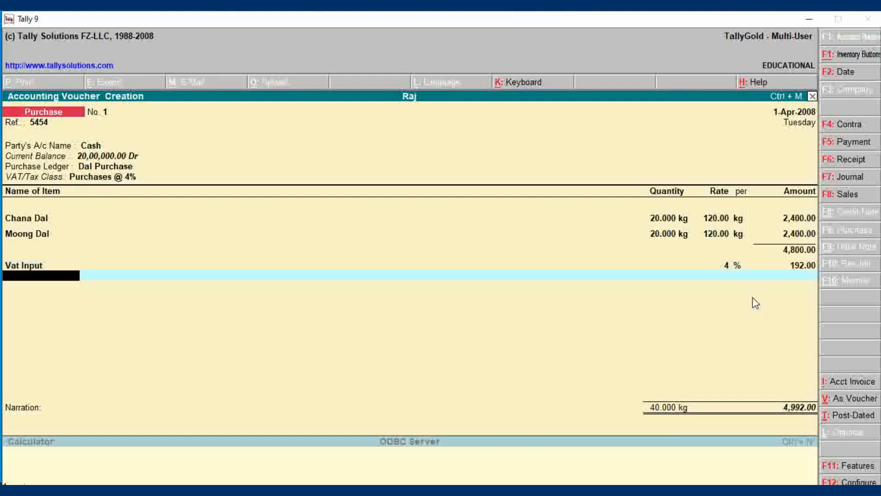
key(Return)
key(Return)
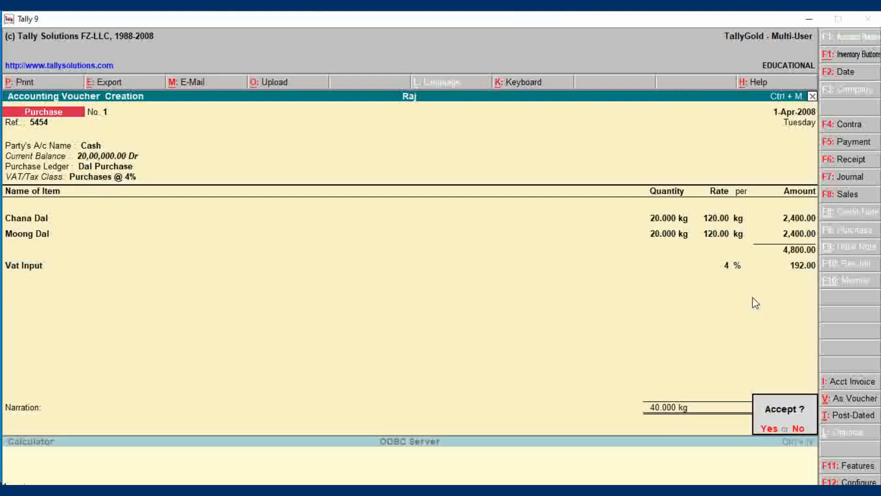
key(Return)
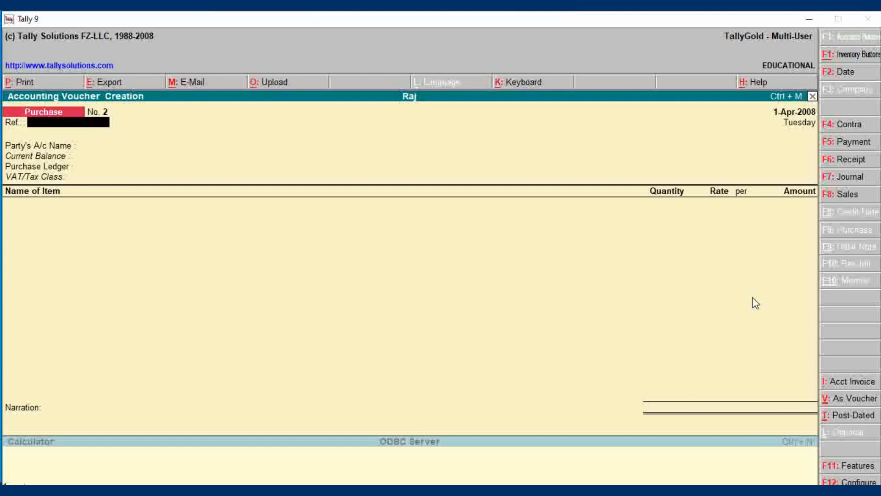
Start the next purchase voucher with reference 54545, party Atul Company (Sc), default supplier details, ledger Oil Purchae and VAT class Purchases @ 4%
text(54545)
key(Return)
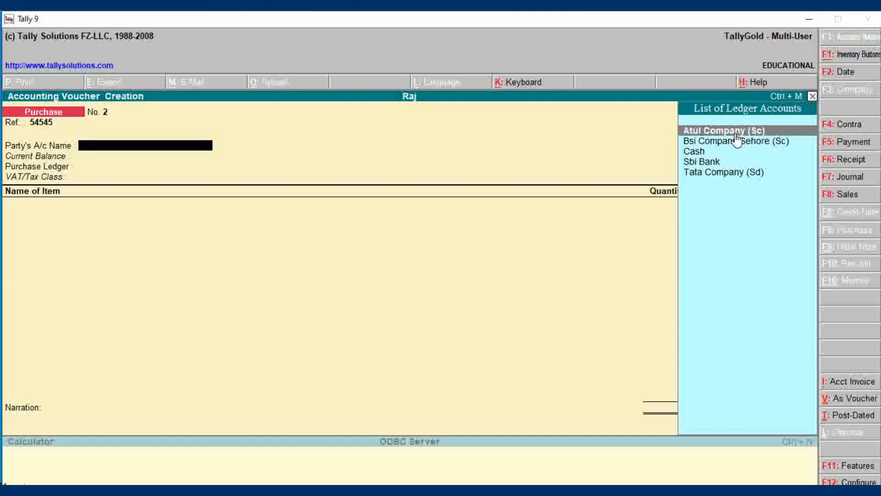
key(Return)
key(Return)
key(Return)
key(Return)
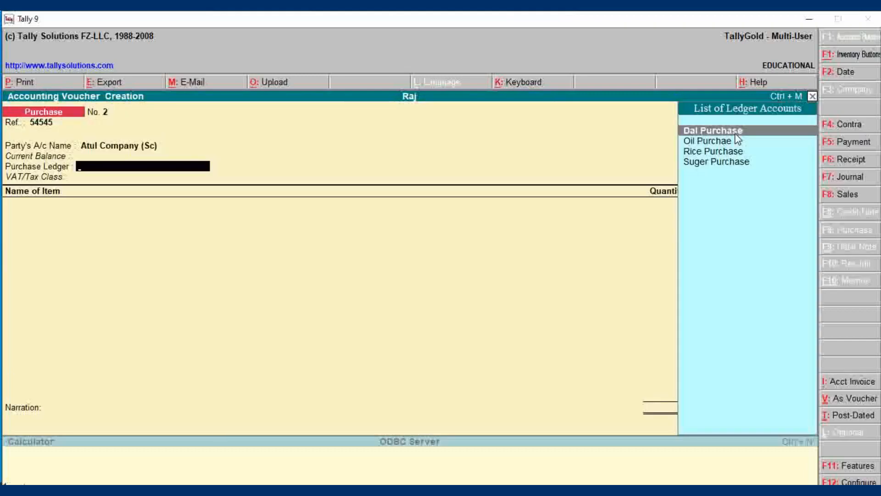
key(Down)
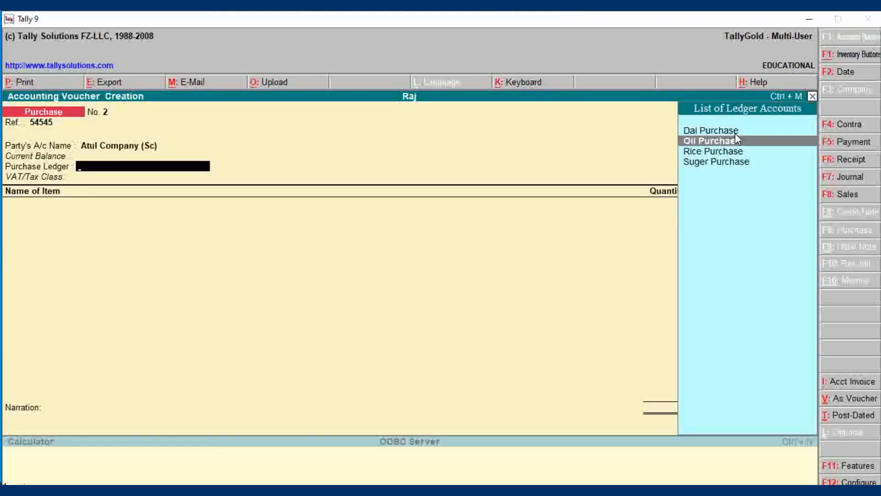
key(Return)
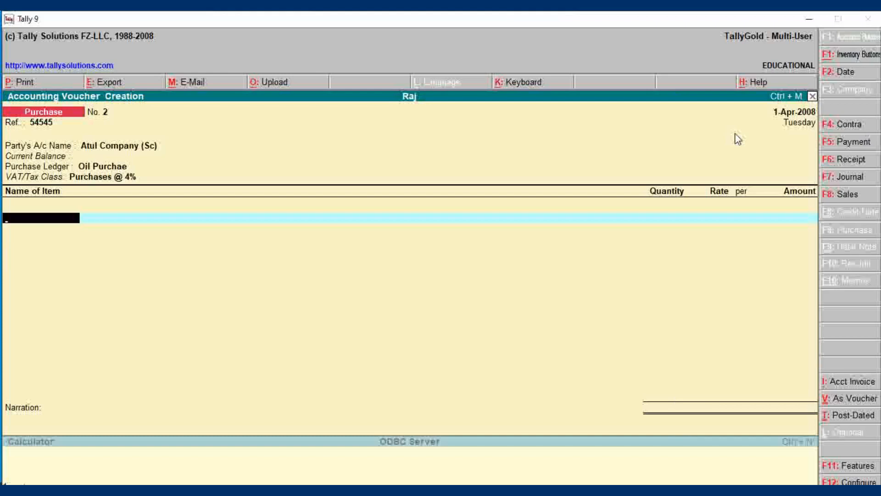
Add Sarso Oil as the first item of the purchase voucher, with quantity 25 ltr at a rate of 110 per ltr
key(Return)
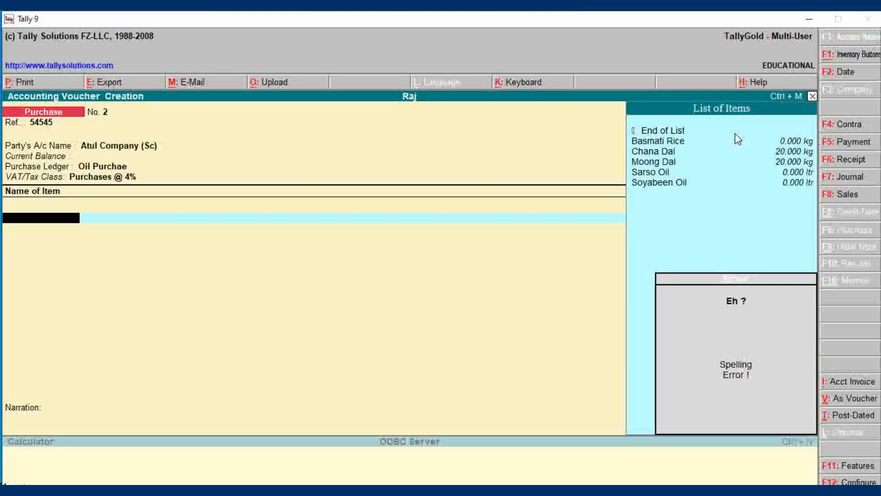
key(Down)
key(Down)
key(Down)
key(Down)
key(Down)
key(Down)
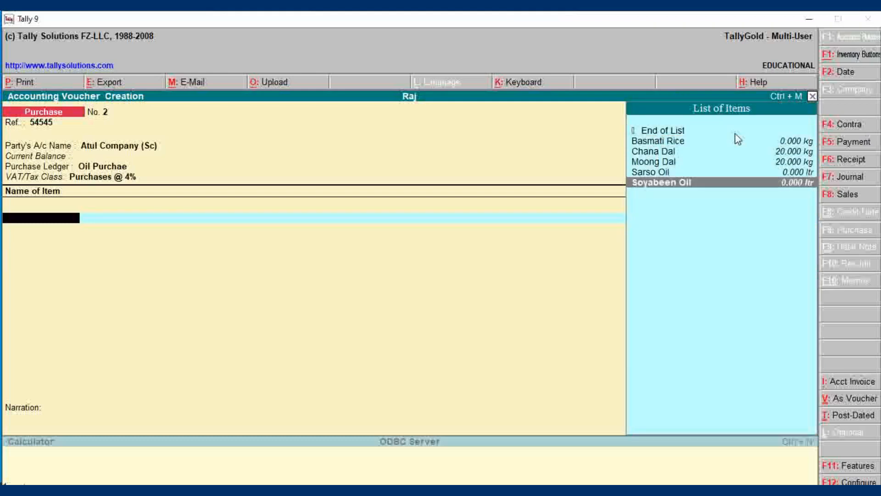
key(Up)
key(Return)
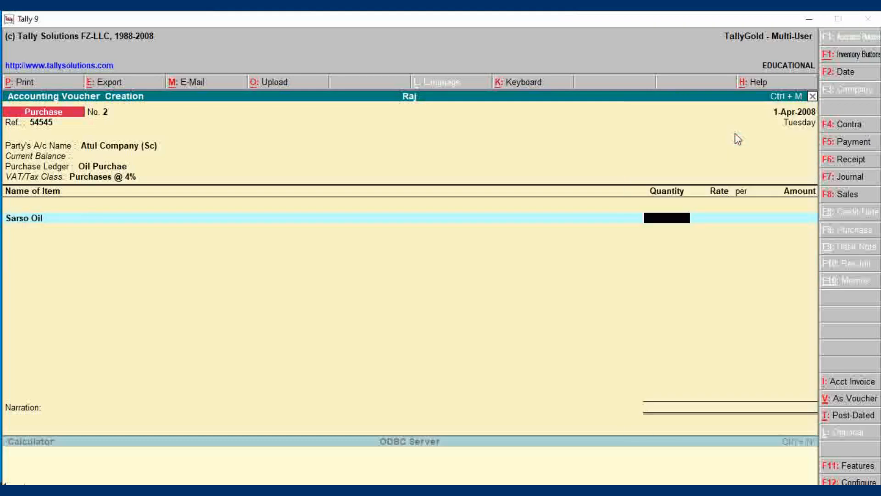
text(25)
key(Return)
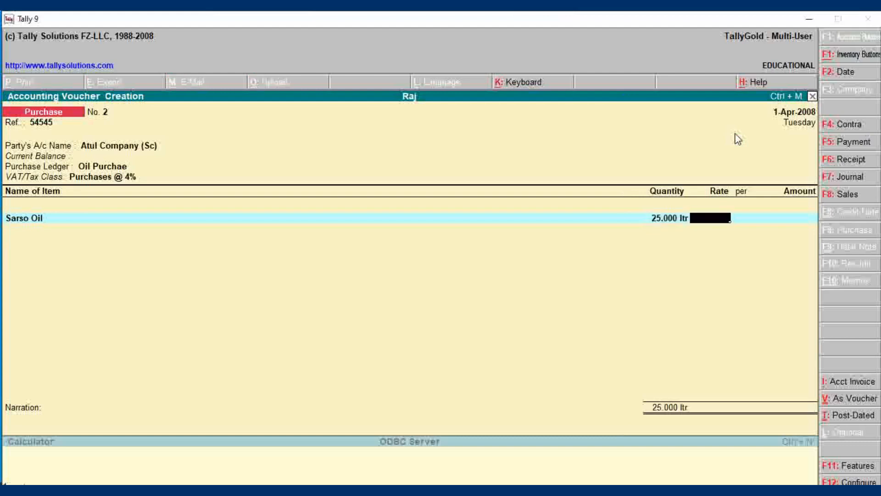
text(110)
key(Return)
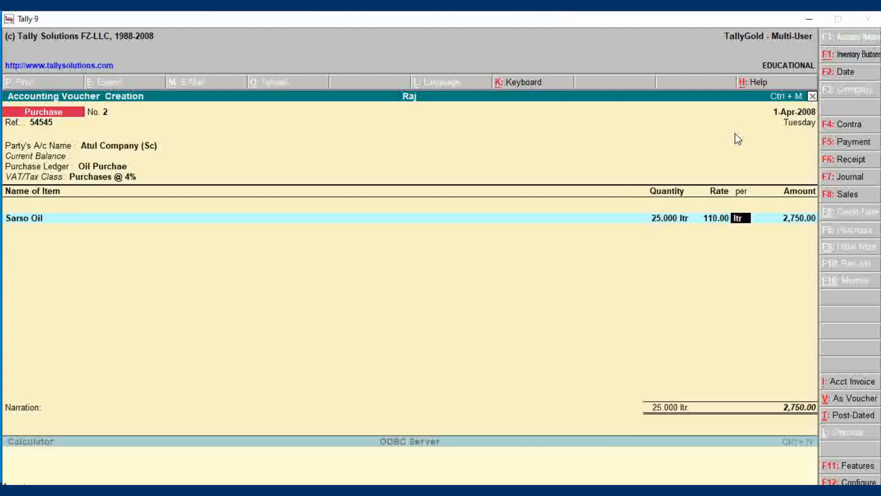
key(Return)
key(Return)
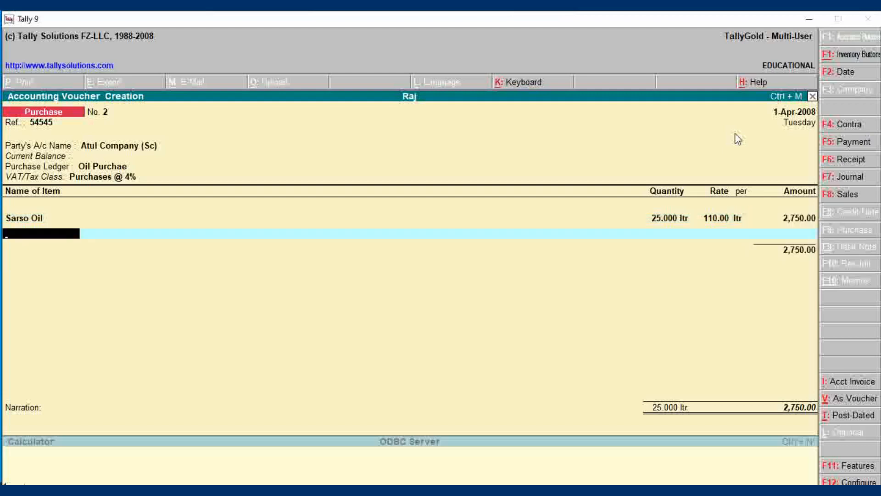
Add Soyabeen Oil as the second item of the purchase voucher, with quantity 25 ltr at a rate of 110 per ltr
key(space)
key(Return)
key(Down)
key(Down)
key(Down)
key(Down)
key(Down)
key(Down)
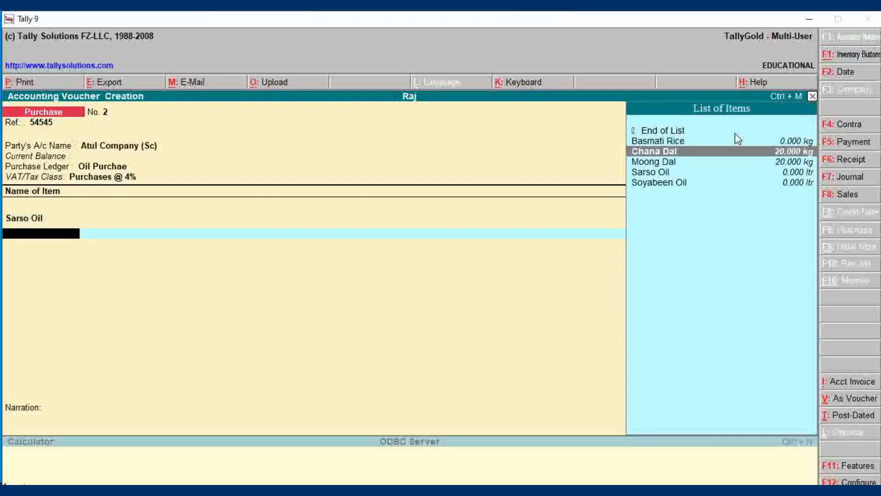
key(Return)
text(25)
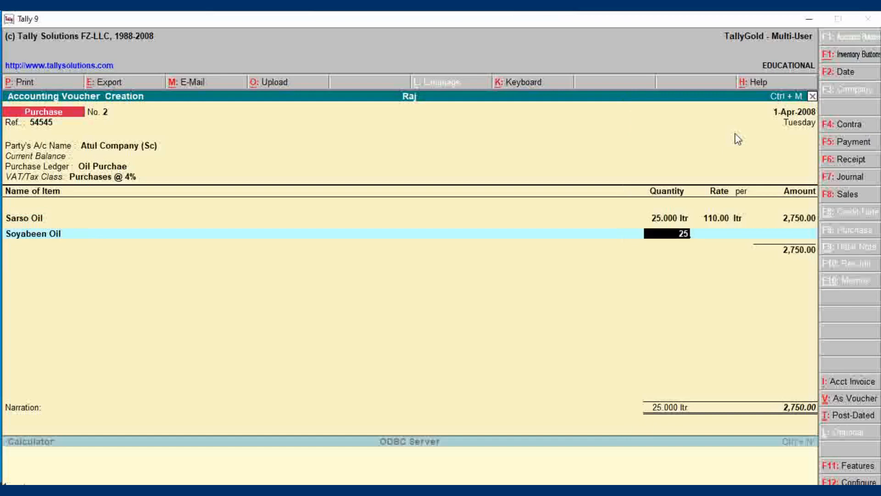
key(Return)
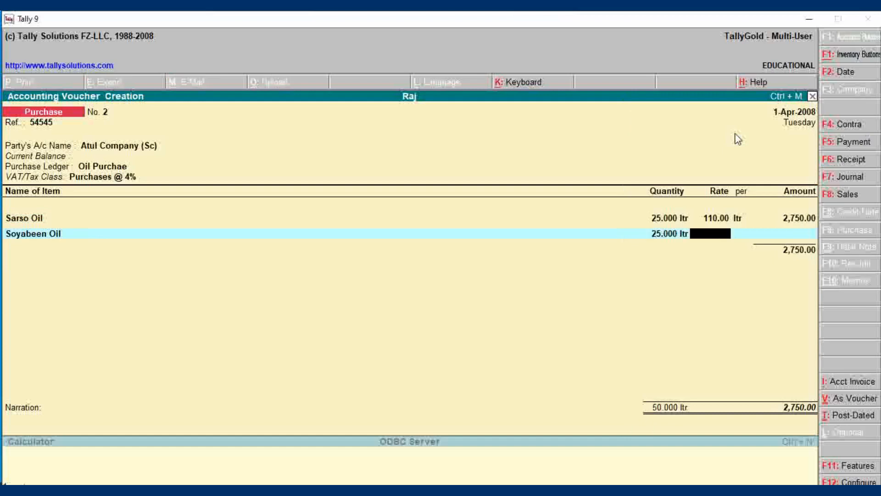
text(110)
key(Return)
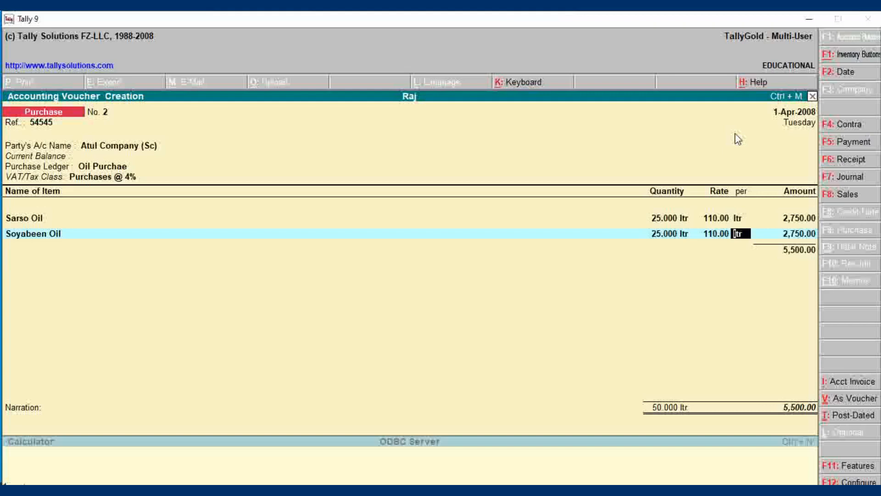
key(Return)
key(Return)
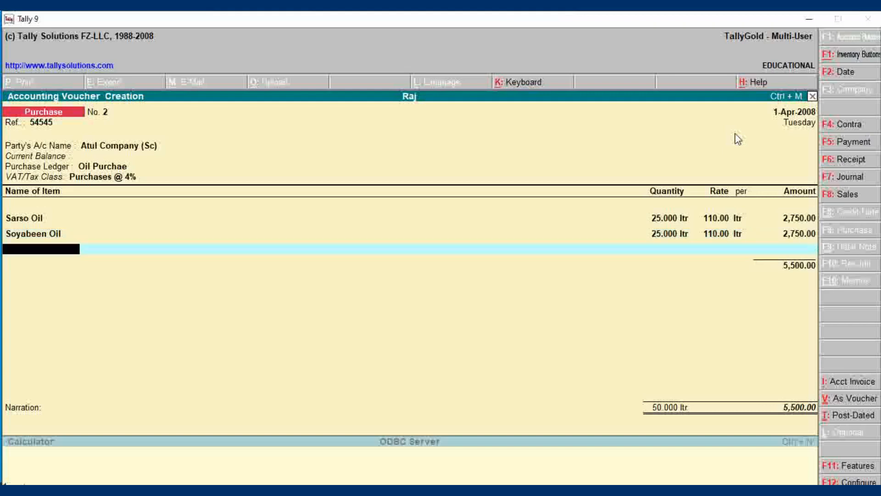
Add the Vat Input ledger at its calculated amount below the oil items and save the purchase voucher with an empty narration
key(Return)
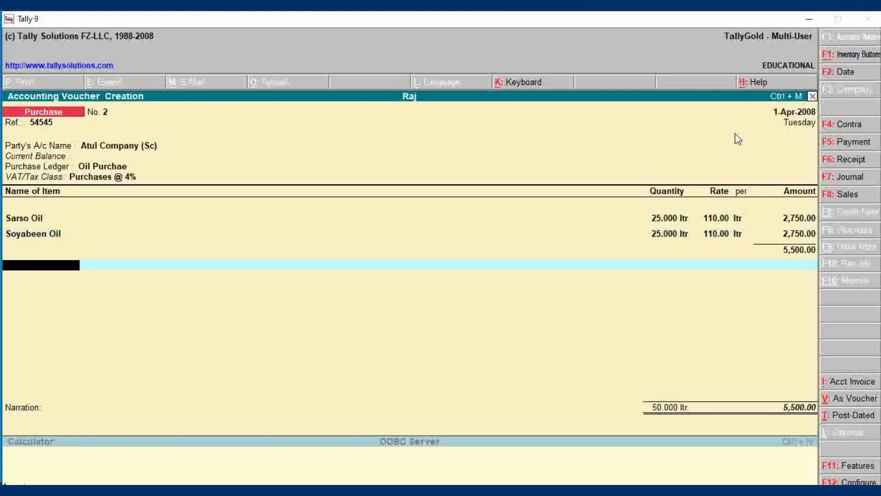
text(V)
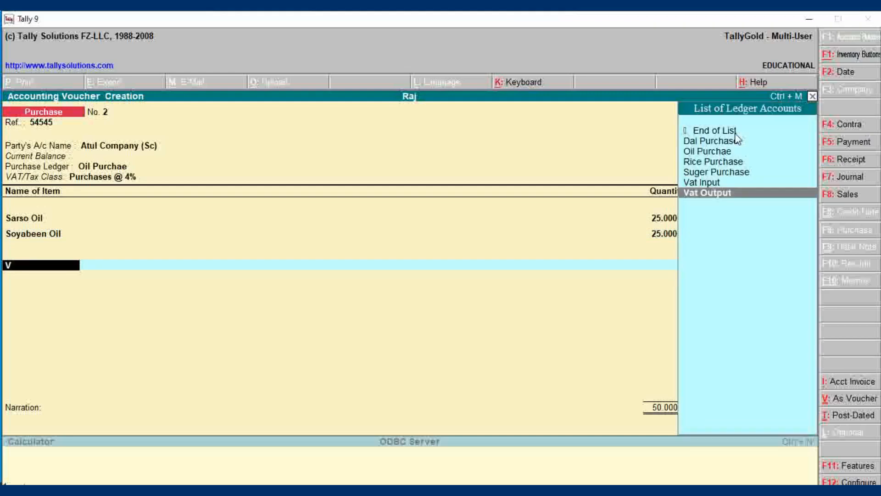
key(Return)
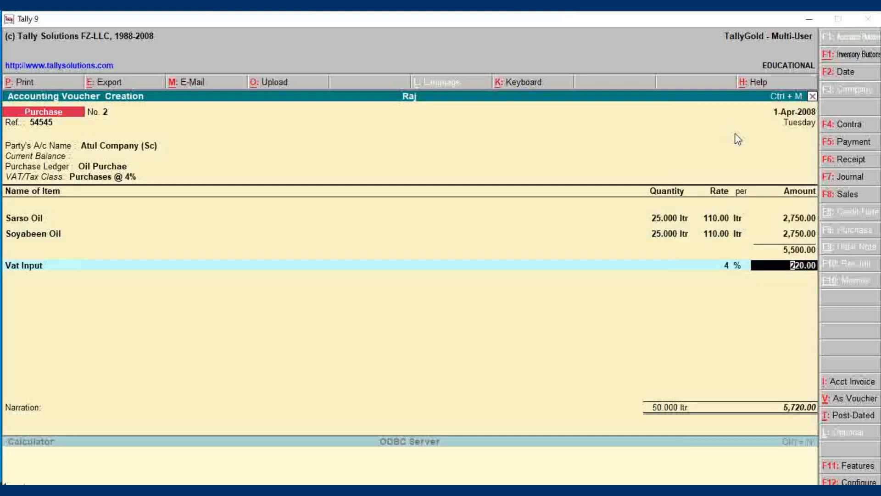
key(Return)
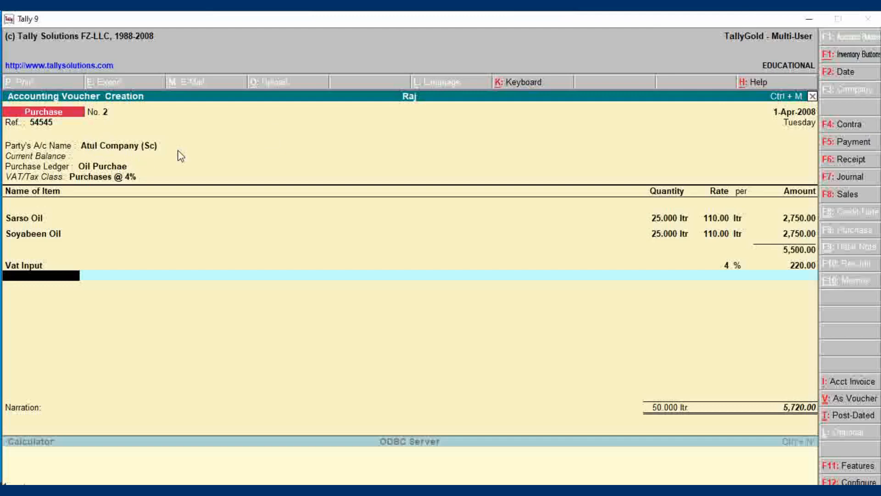
key(Return)
key(Return)
key(Return)
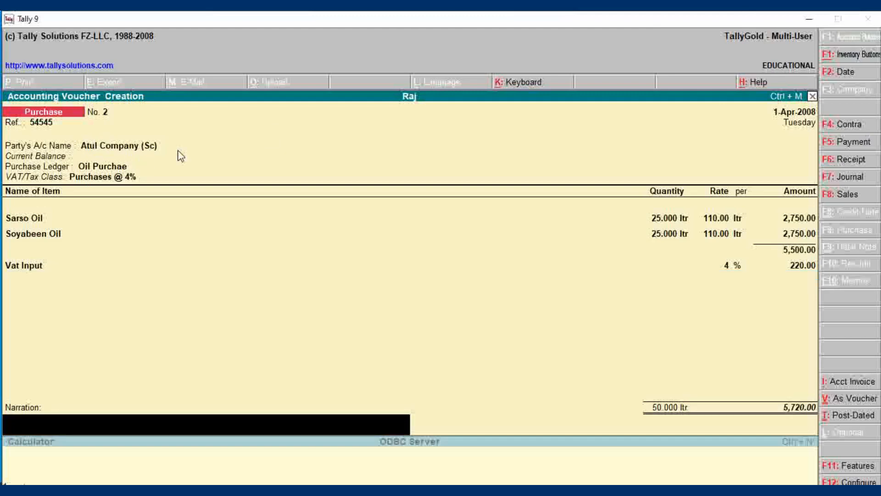
key(Return)
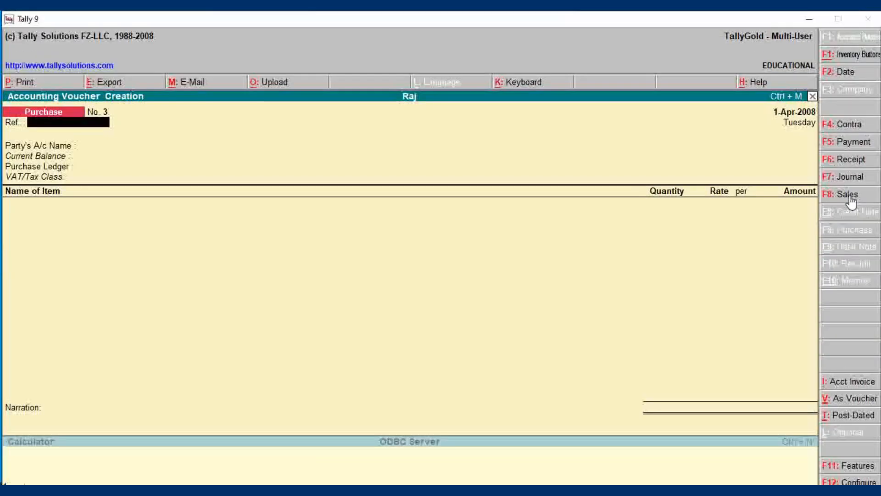
Start a sales voucher with reference 1, party Cash, default party details, sales ledger Dal Sale and VAT class Sales @ 4%
click(851, 201)
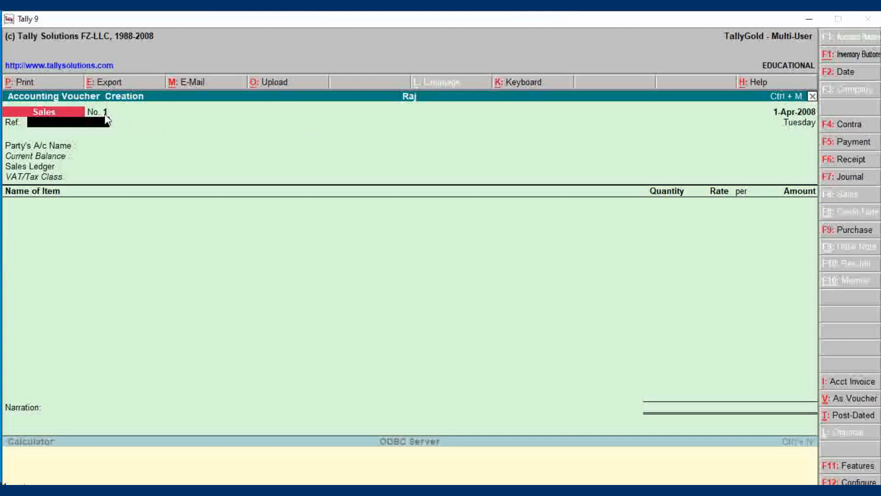
text(1)
key(Return)
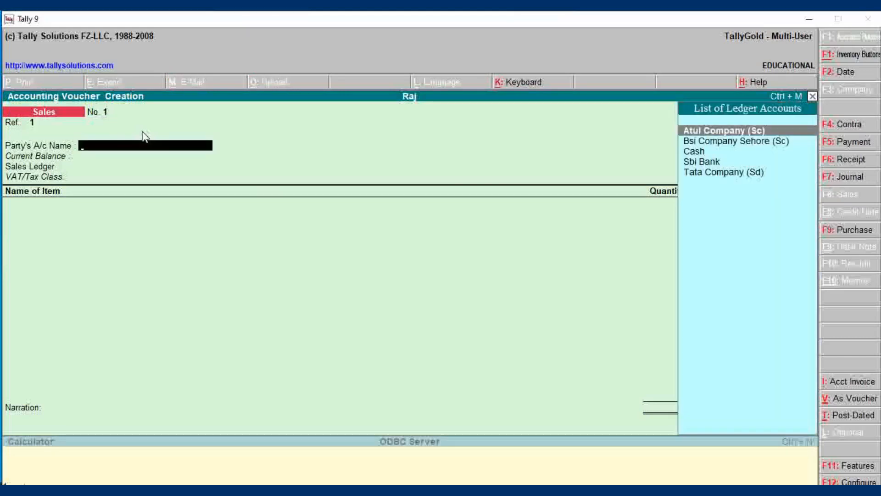
key(Down)
key(Down)
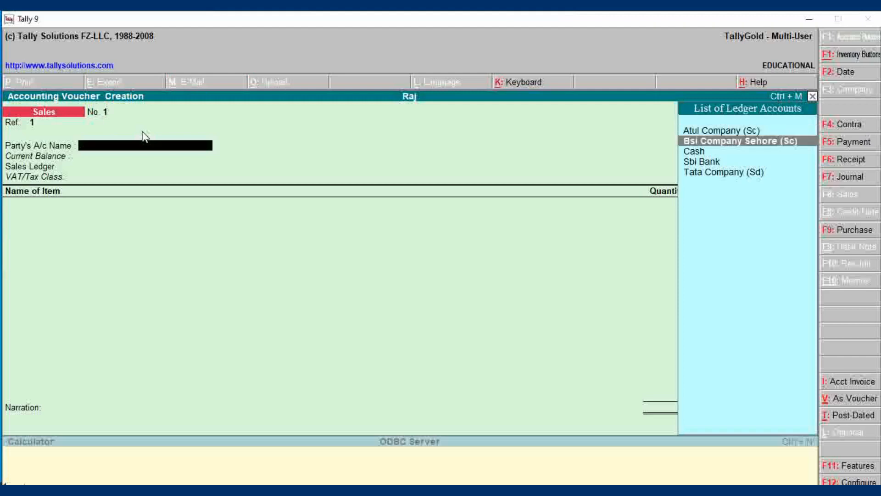
key(Return)
key(Return)
key(Return)
key(Return)
key(Return)
key(Return)
key(Return)
key(Return)
key(Return)
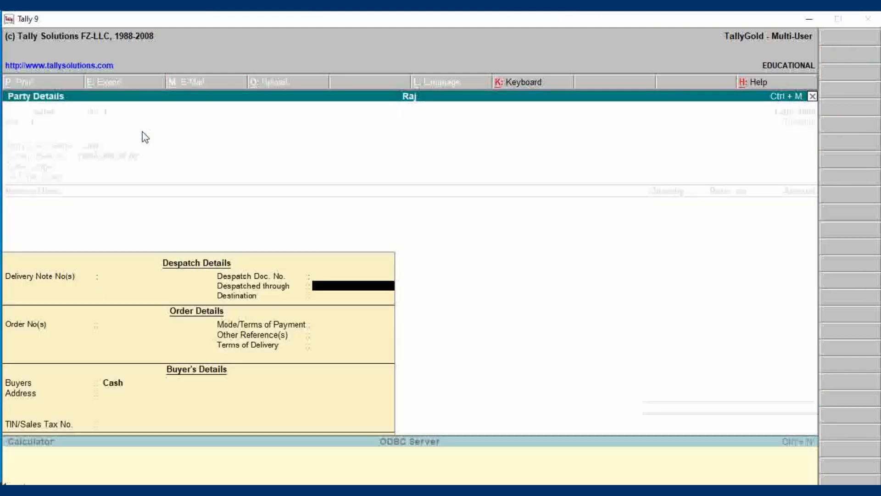
key(Return)
key(Return)
key(Return)
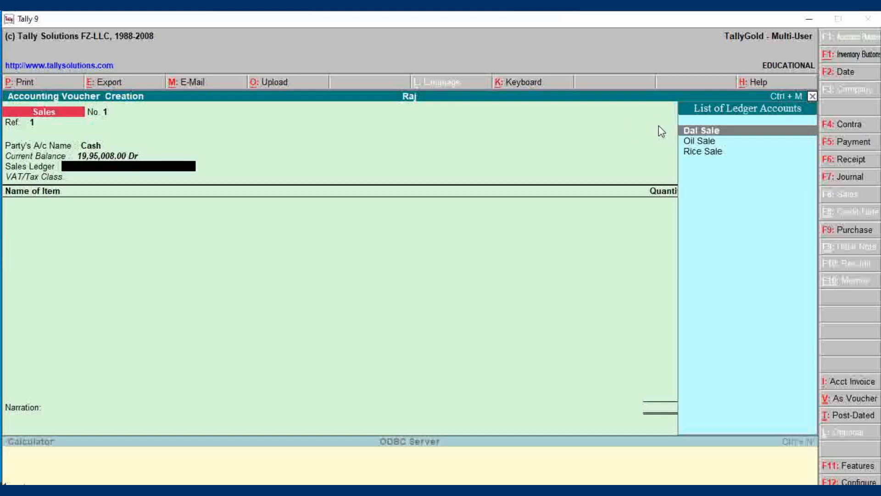
key(Return)
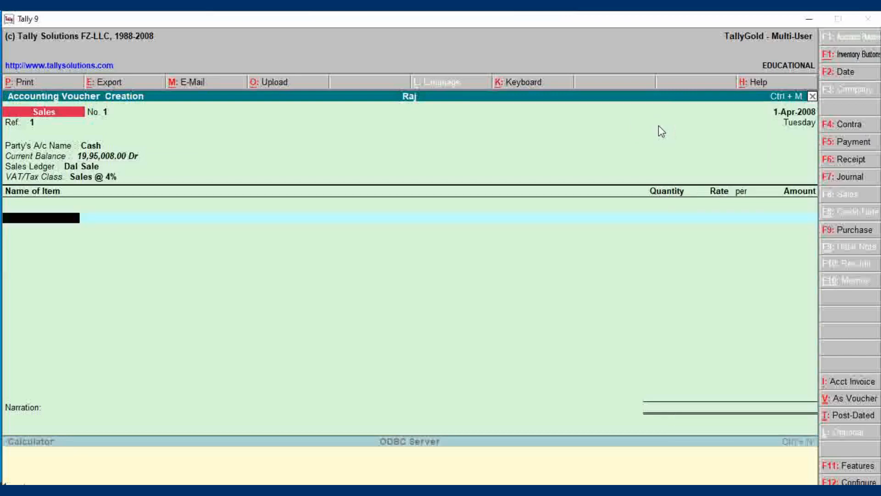
Add Chana Dal as the first item of the sales voucher, with quantity 10 kg at a rate of 150 per kg
text(Ch)
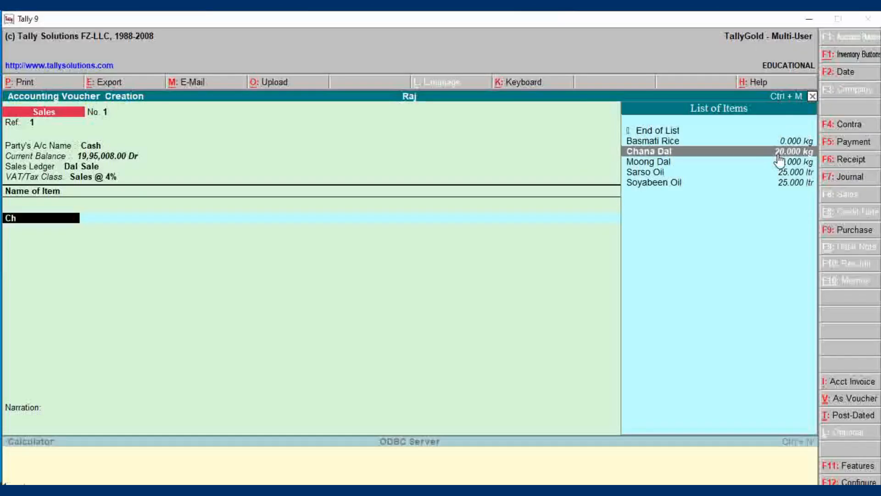
key(Return)
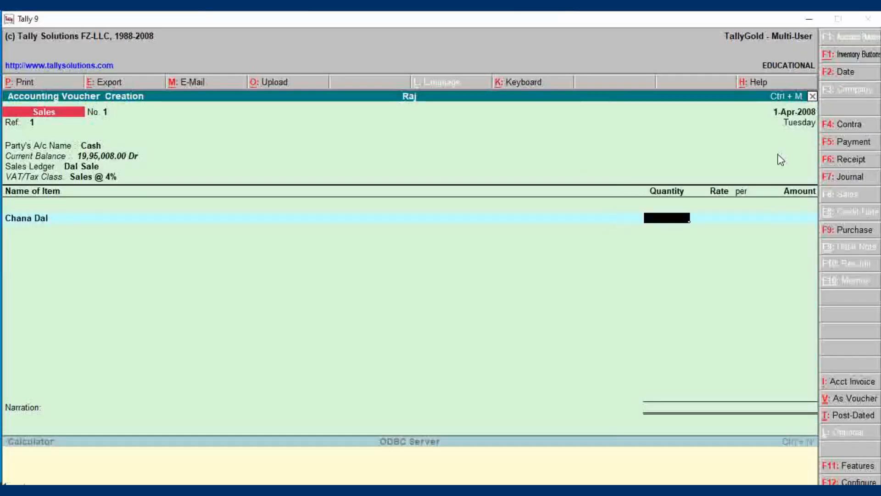
text(10)
key(Return)
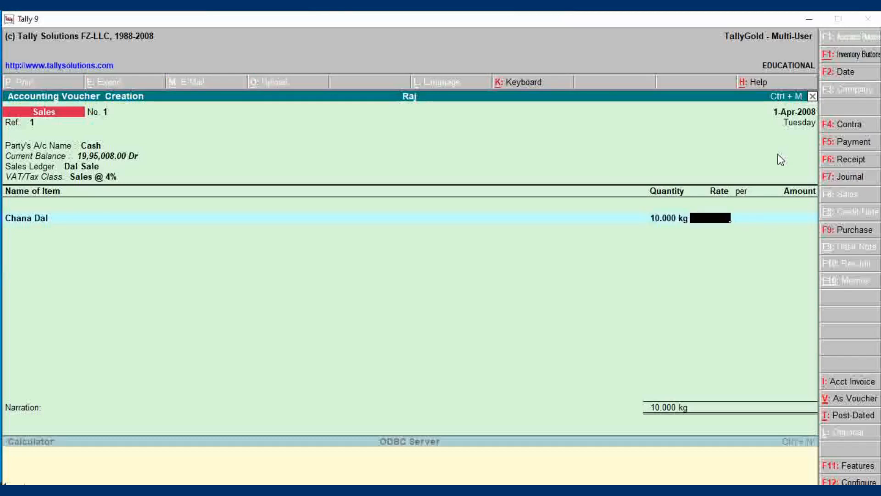
text(150)
key(Return)
key(Return)
key(Return)
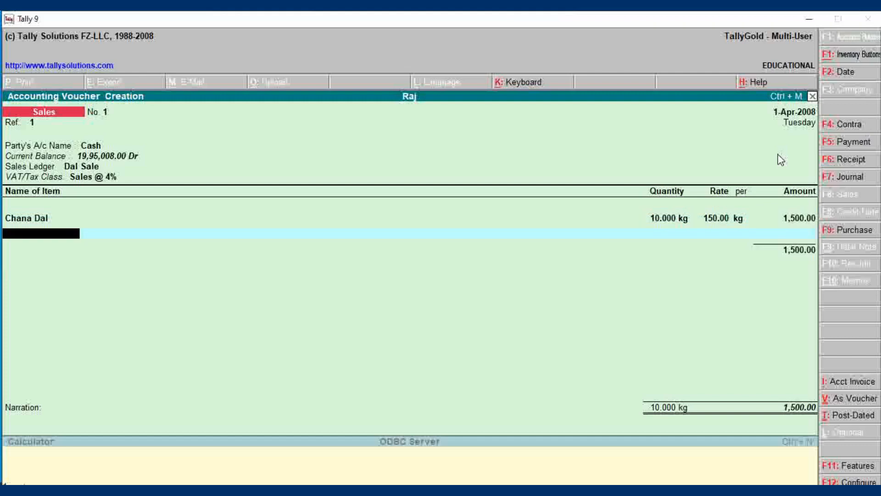
Add Moong Dal as the second item of the sales voucher, with quantity 10 kg at a rate of 150 per kg
text(Mo)
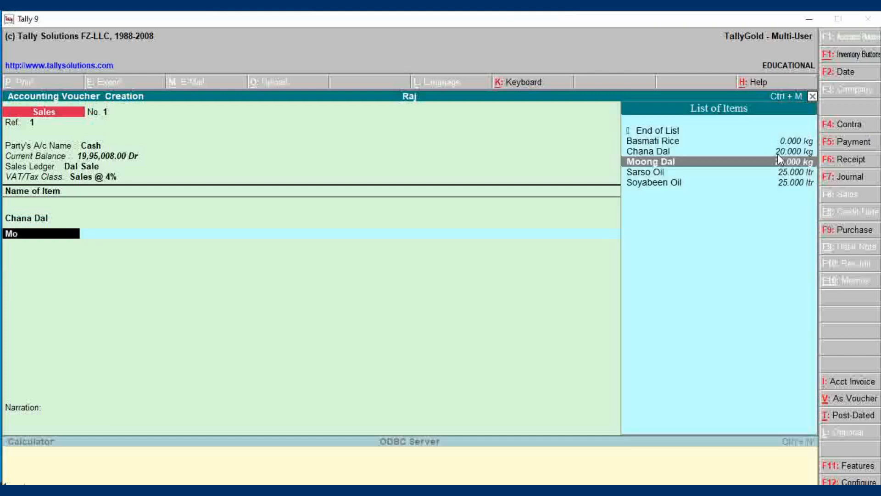
key(Return)
text(150)
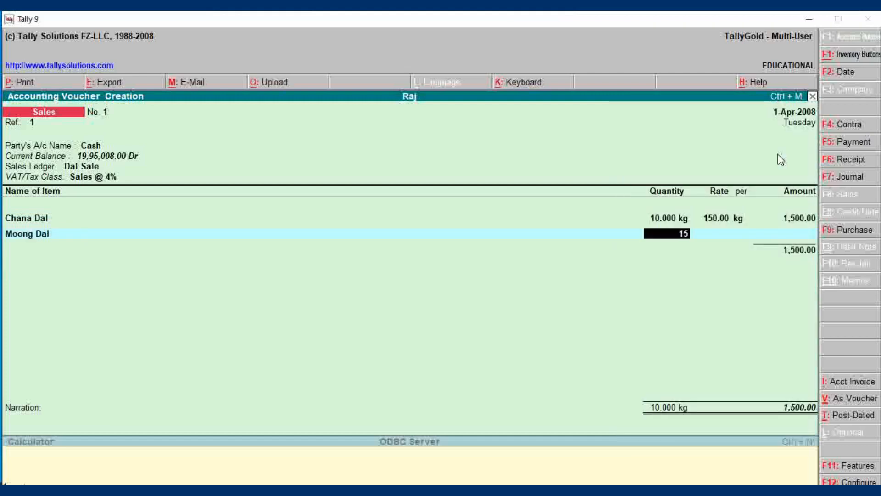
key(BackSpace)
key(BackSpace)
text(0)
key(Return)
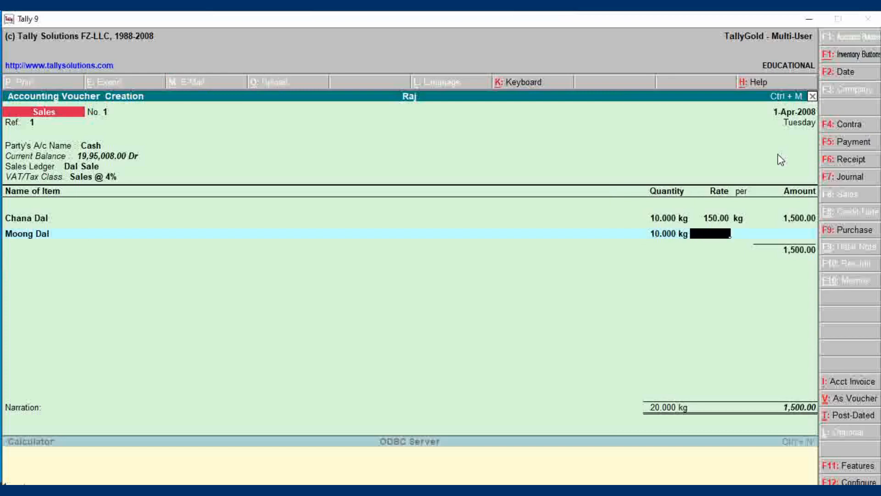
text(150)
key(Return)
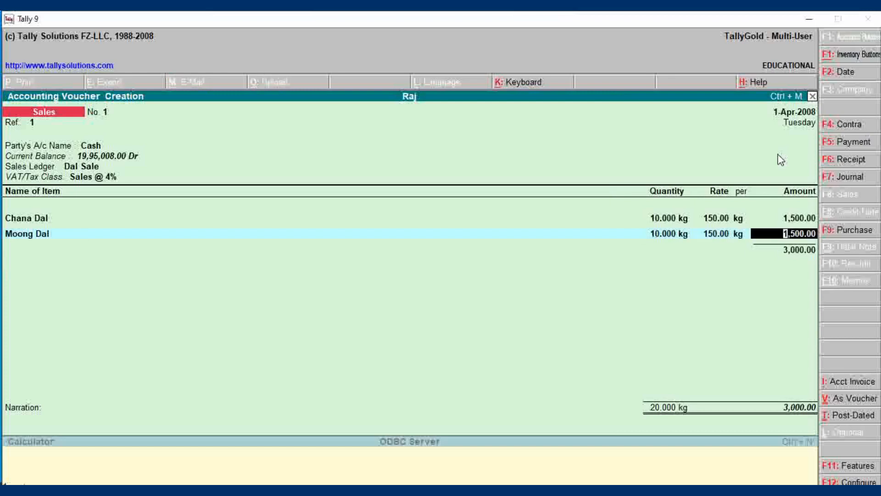
key(Return)
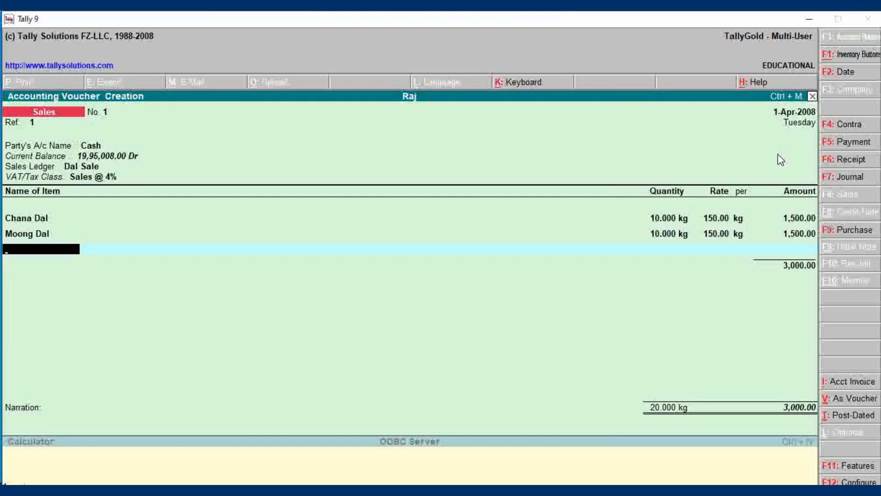
Add the Vat Output ledger at its calculated amount below the dal items and save the sales voucher with an empty narration
key(Return)
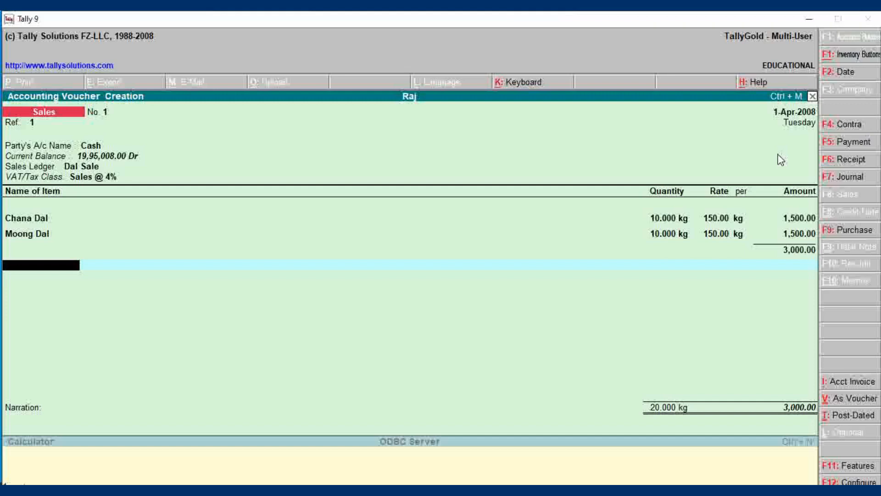
text(Va)
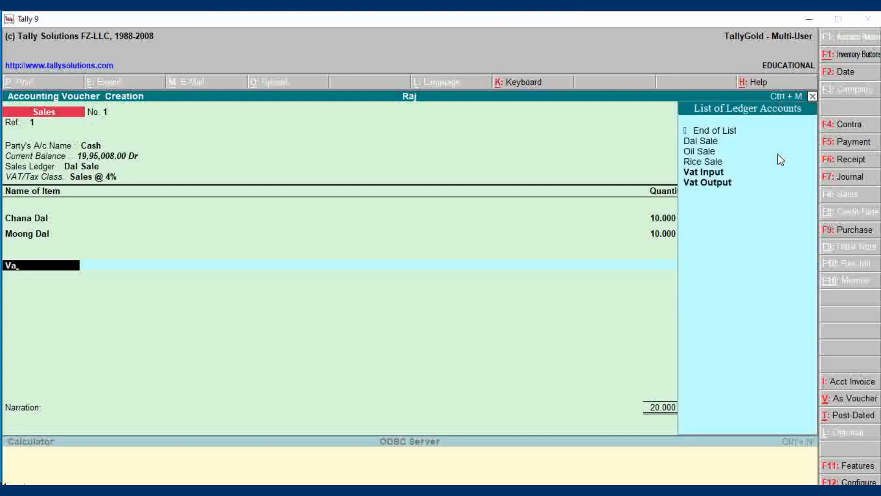
key(Down)
key(Return)
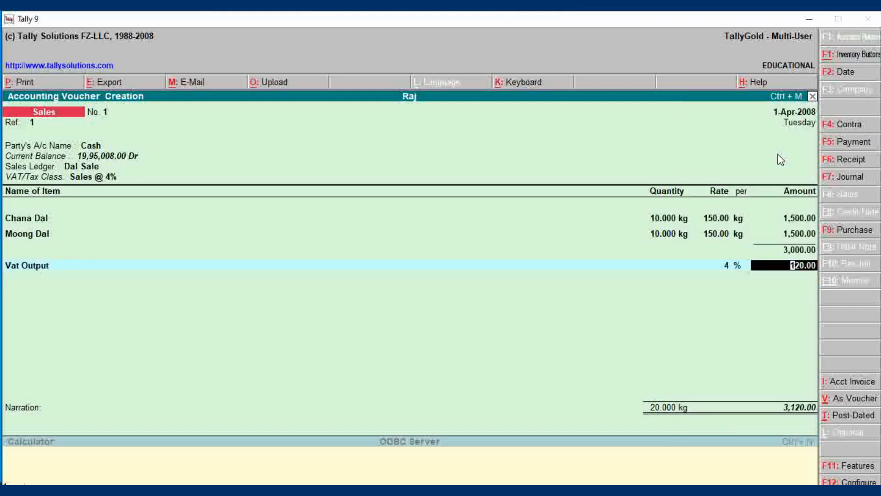
key(Return)
key(Return)
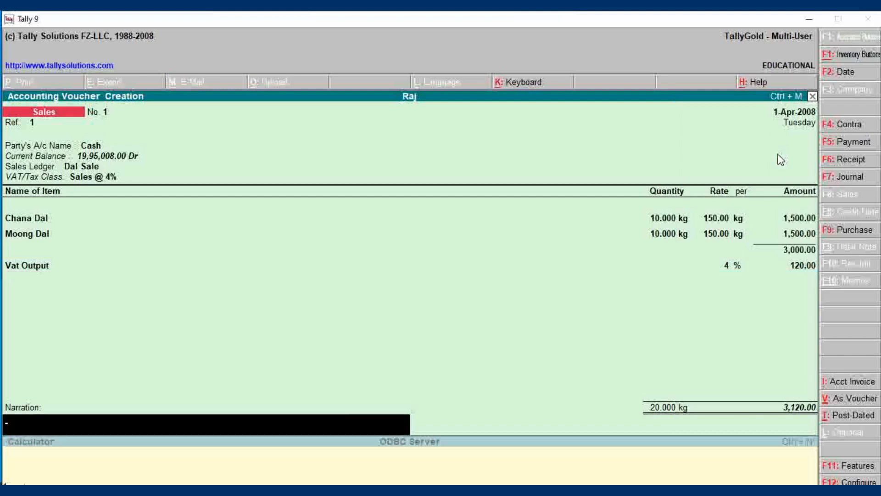
key(Return)
key(Return)
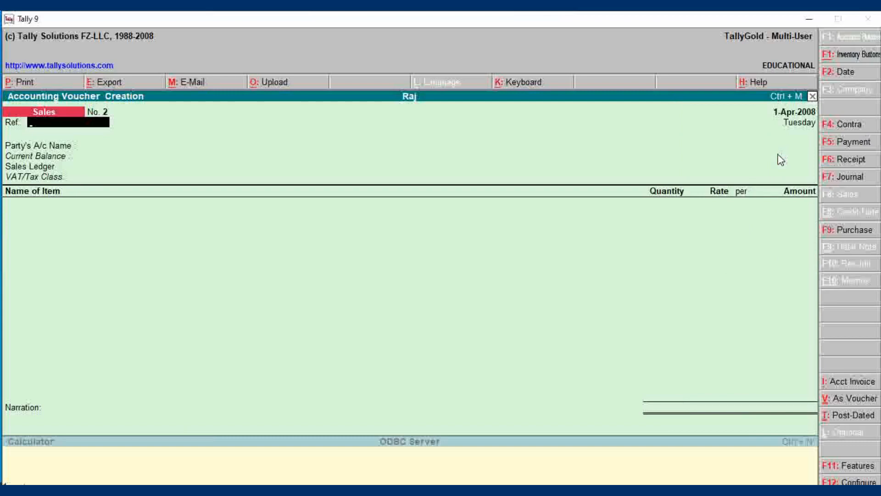
Start the next sales voucher with reference 2 and party Tata Company (Sd), keeping the default despatch, order and buyer's details
text(2)
key(Return)
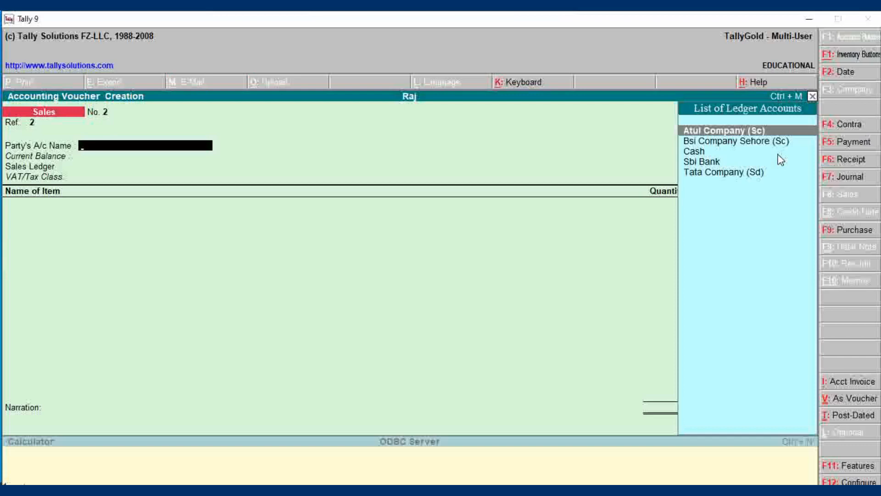
key(Down)
key(Down)
key(Down)
key(Down)
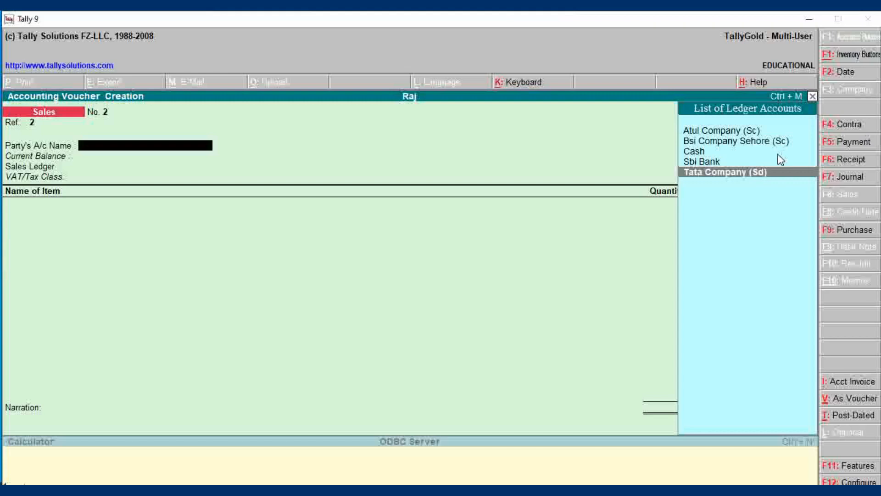
key(Return)
key(Return)
key(Return)
key(Return)
key(Return)
key(Return)
key(Return)
key(Return)
key(Return)
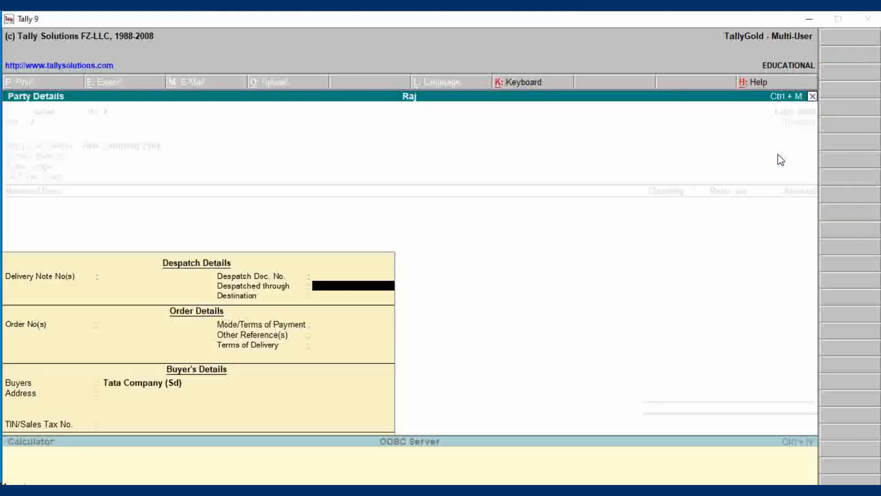
key(Return)
key(Return)
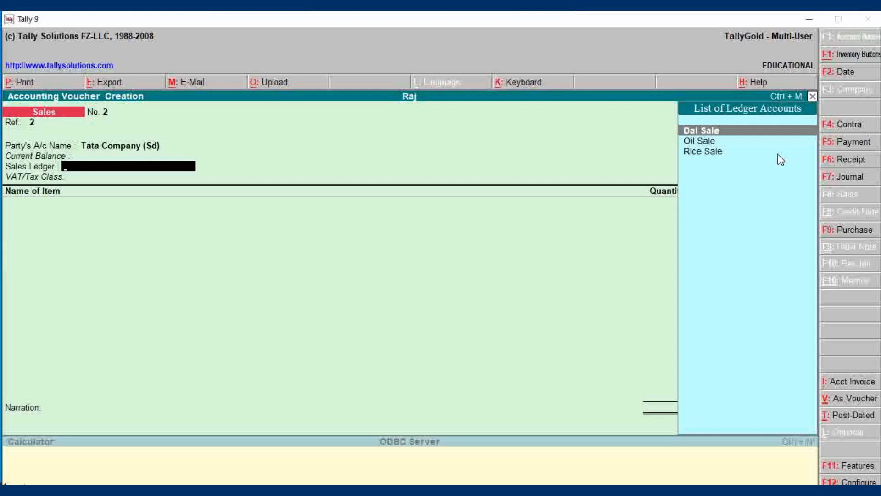
Set the voucher's sales ledger to Oil Sale with VAT class Sales @ 4%
key(Down)
key(Up)
key(Down)
key(Return)
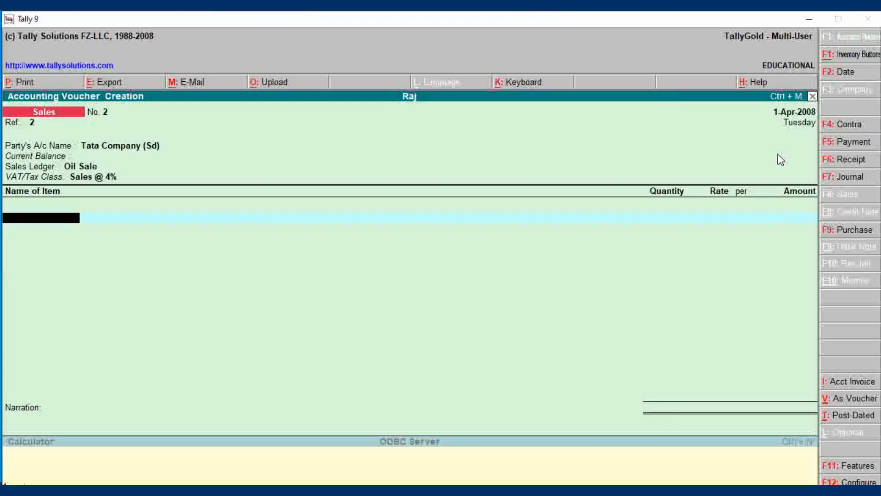
Add Sarso Oil as the first item of the sales voucher, with quantity 10 ltr at a rate of 160 per ltr
text(Sa)
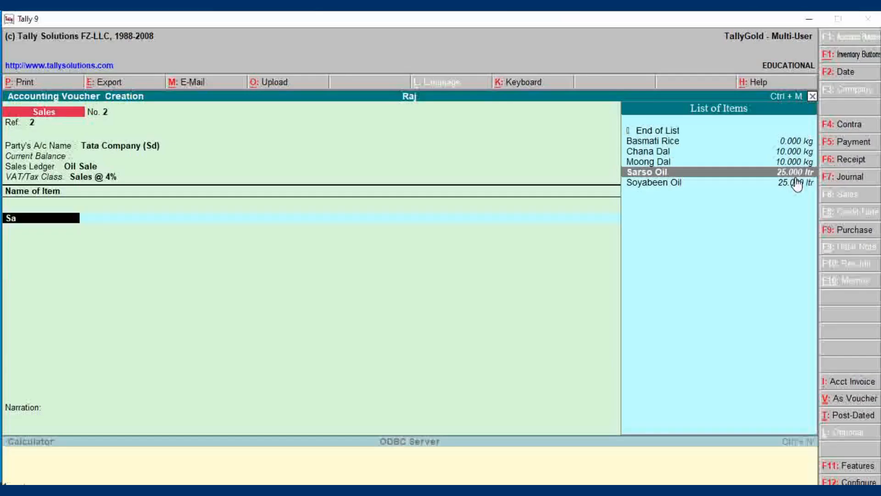
key(Return)
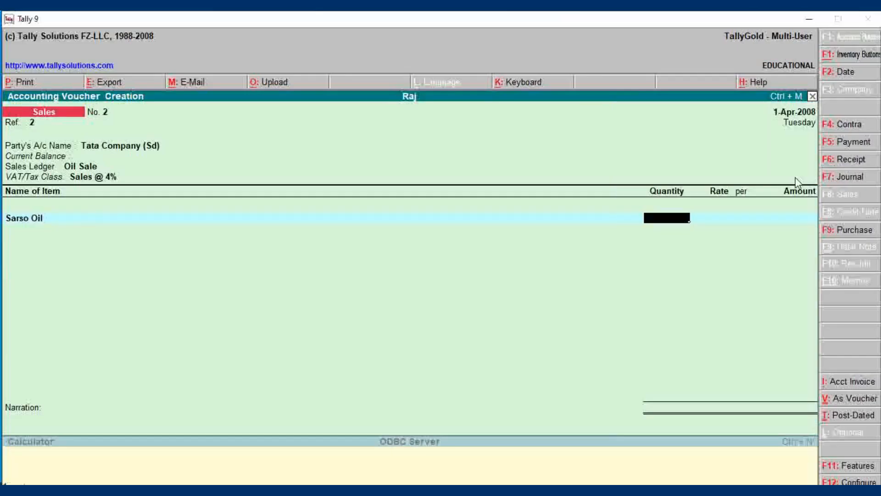
text(10)
key(Return)
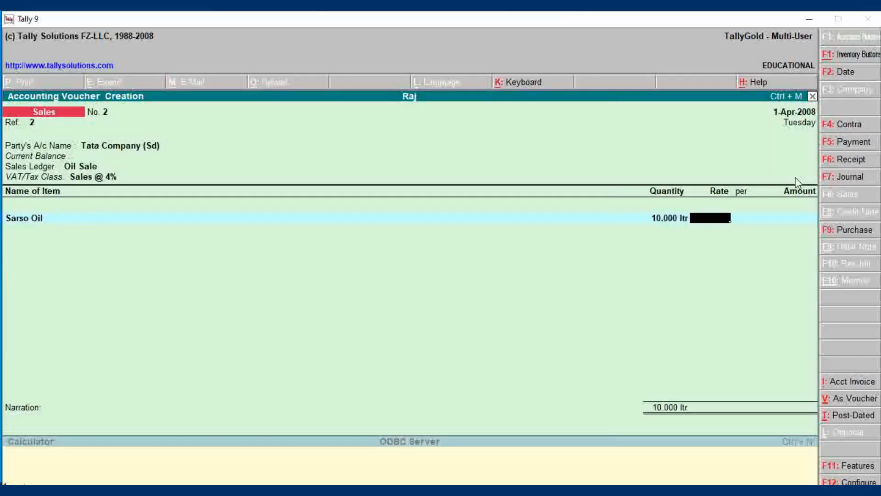
text(160)
key(Return)
key(Return)
key(Return)
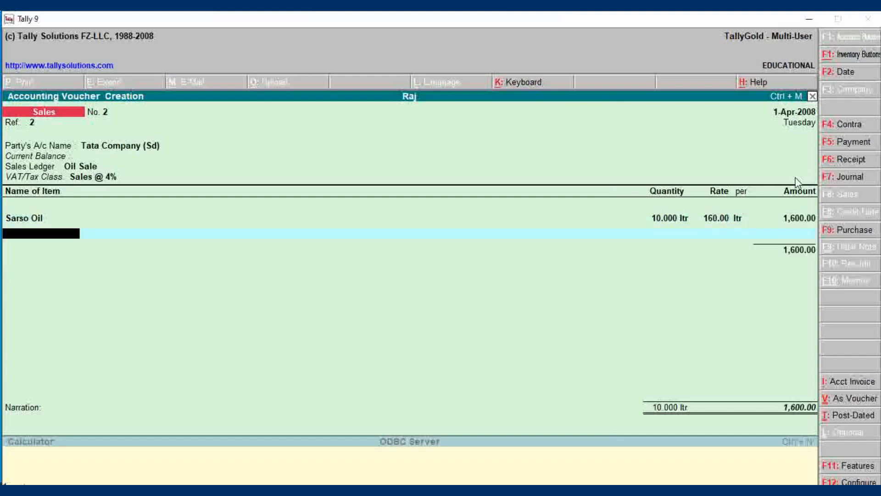
Add Soyabeen Oil as the second item of the sales voucher, with quantity 10 ltr at a rate of 160 per ltr
text(So)
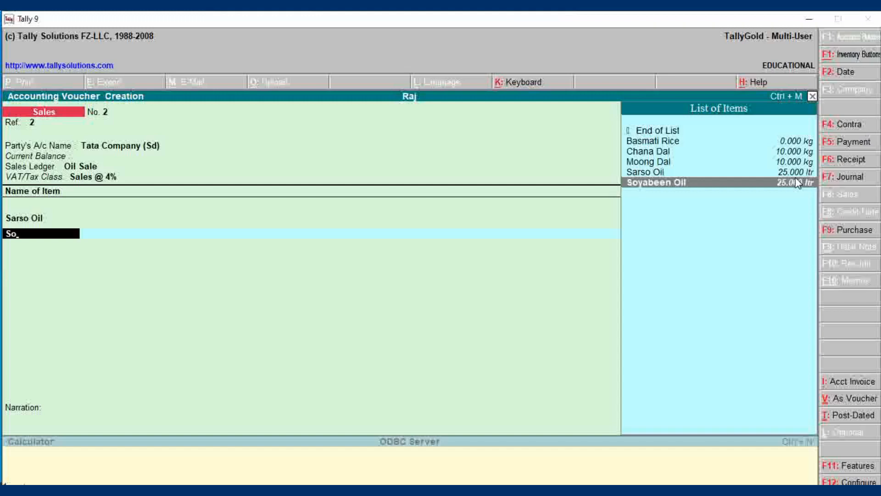
key(Return)
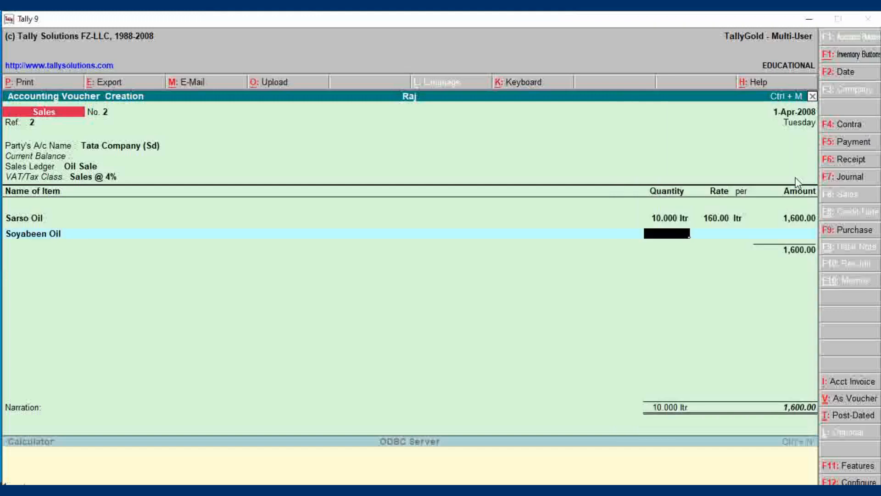
text(10)
key(Return)
text(160)
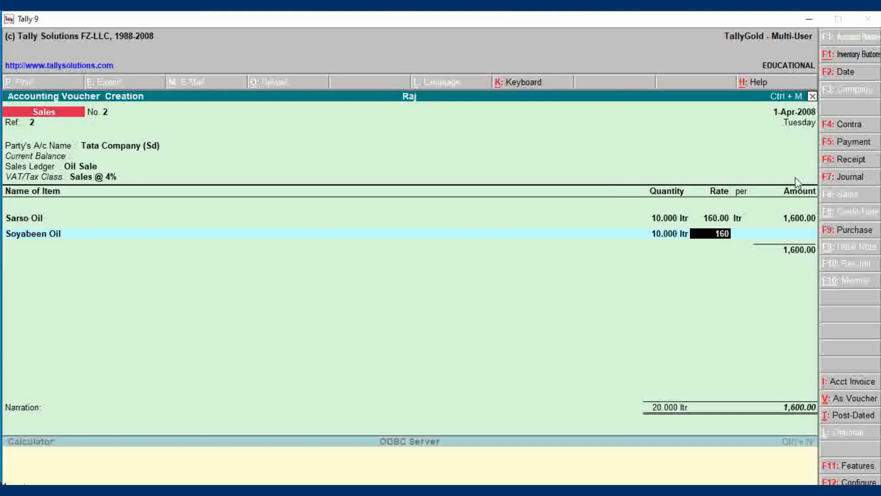
key(Return)
key(Return)
key(Return)
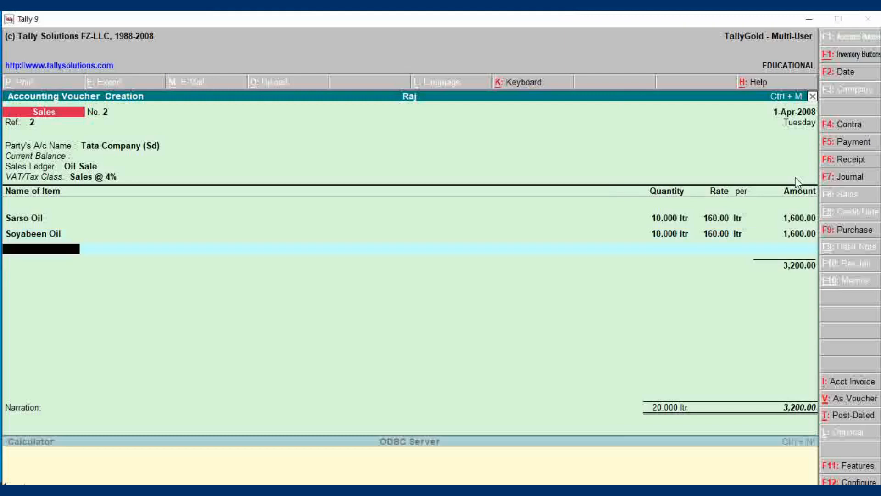
Add the Vat Output ledger at its calculated amount below the oil items and save the sales voucher with an empty narration
text(Va)
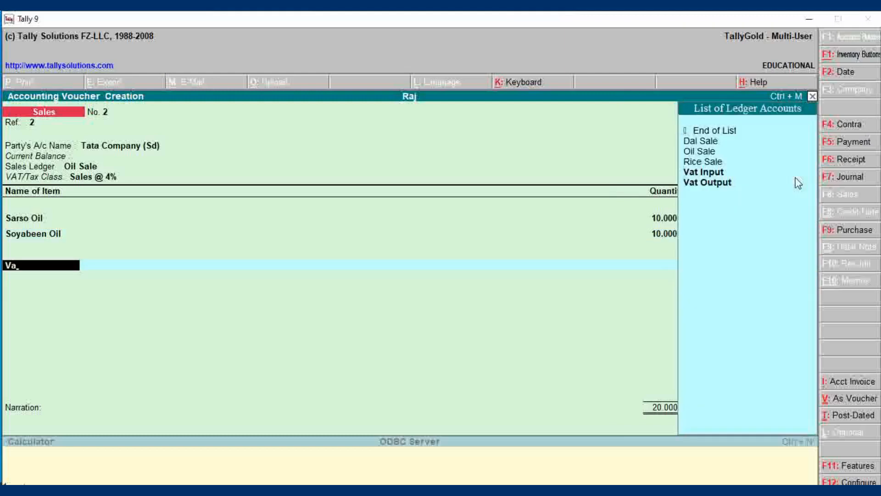
click(799, 183)
key(Return)
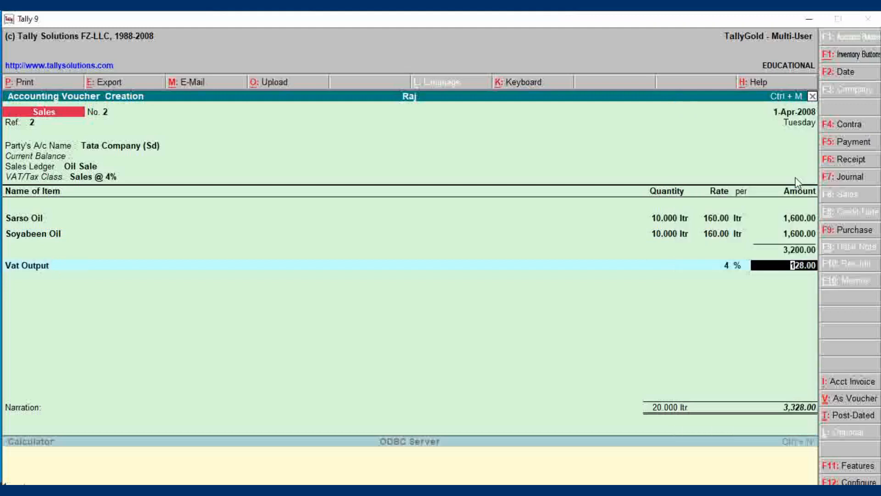
key(Return)
key(Return)
key(Return)
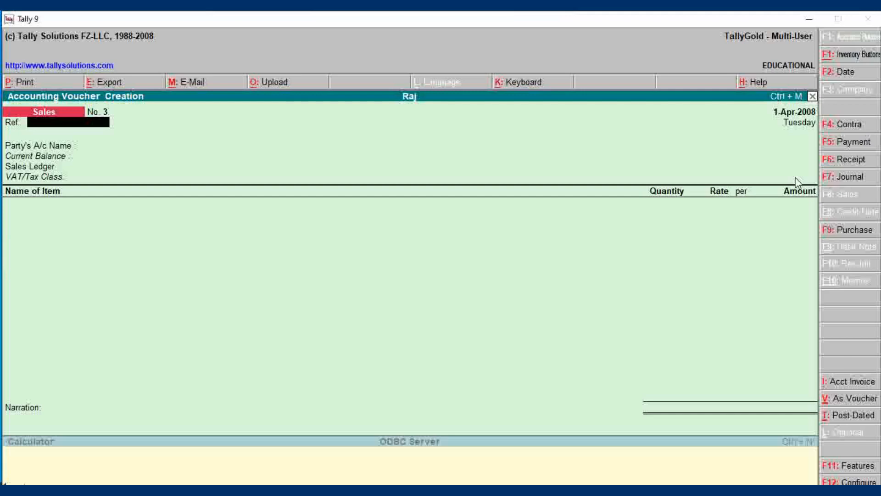
Start a receipt voucher with Cash as its account and choose Tata Company (Sd) as the party under the particulars
key(F6)
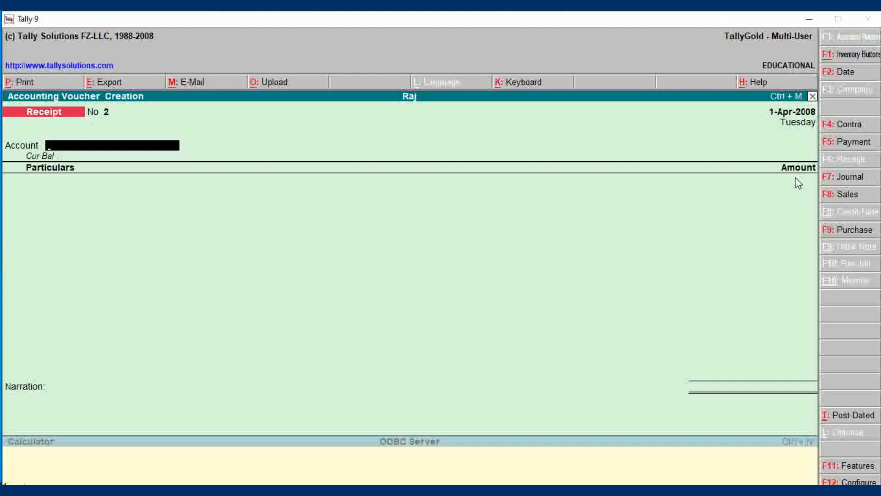
text(C)
key(Return)
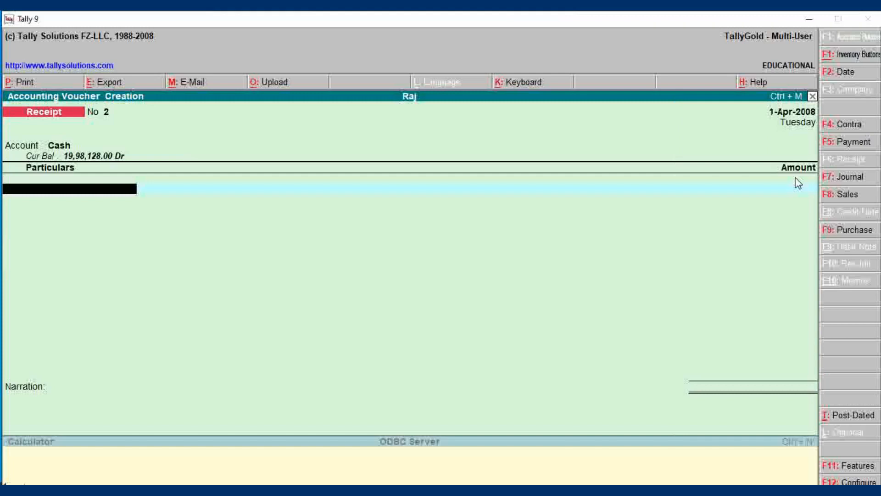
text(S)
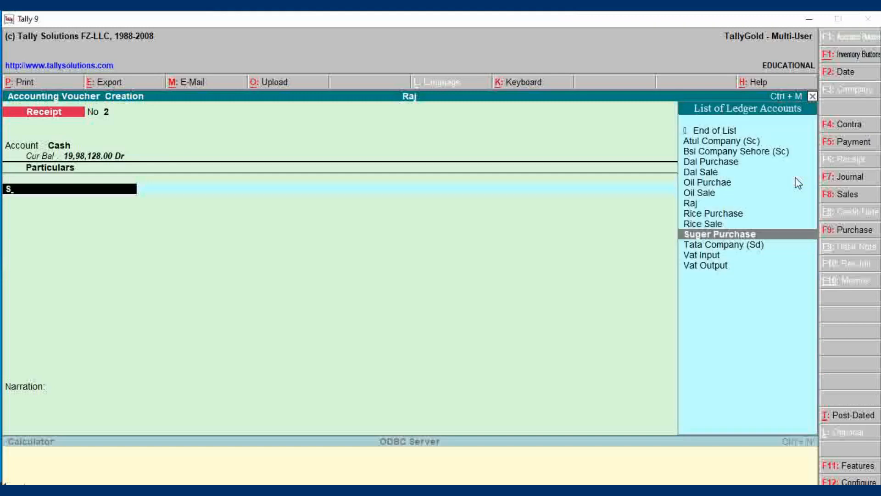
key(Down)
key(Up)
key(Up)
key(Up)
key(Up)
key(Down)
key(Down)
key(Down)
key(Down)
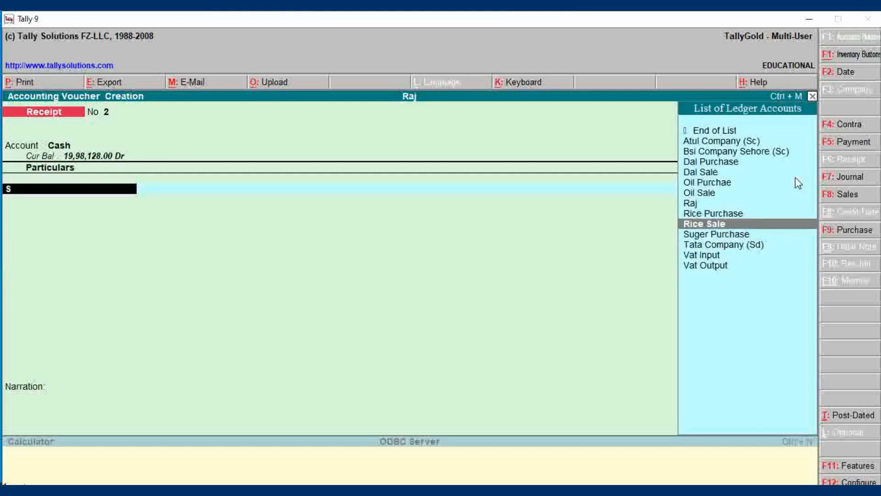
key(Return)
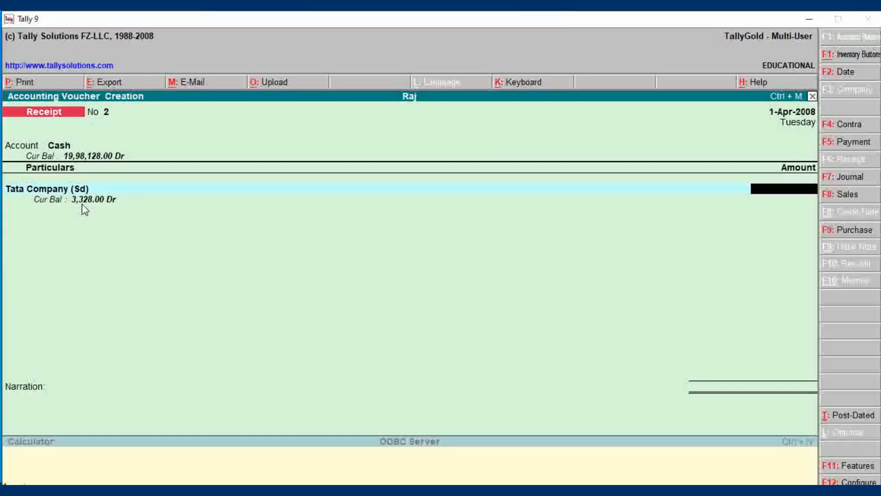
Enter 3328 as the amount received from Tata Company (Sd) and allocate all of it as On Account
text(3328)
key(Return)
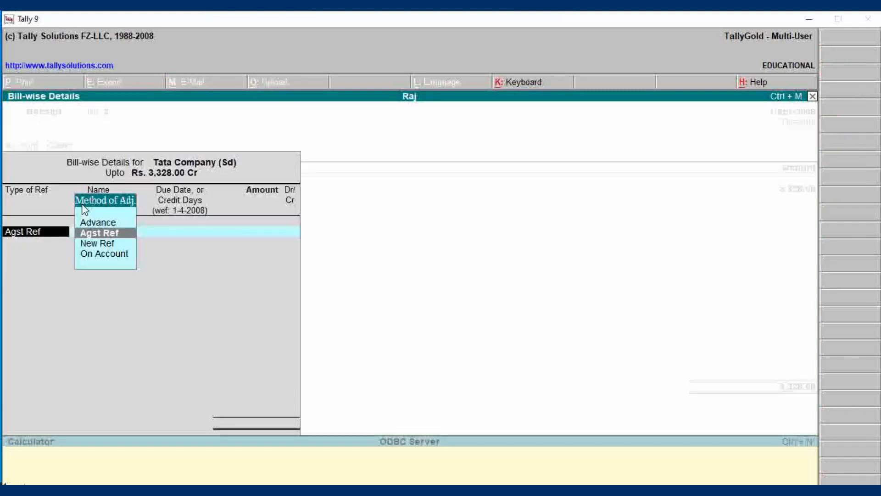
key(Down)
key(Down)
key(Return)
key(Return)
key(Return)
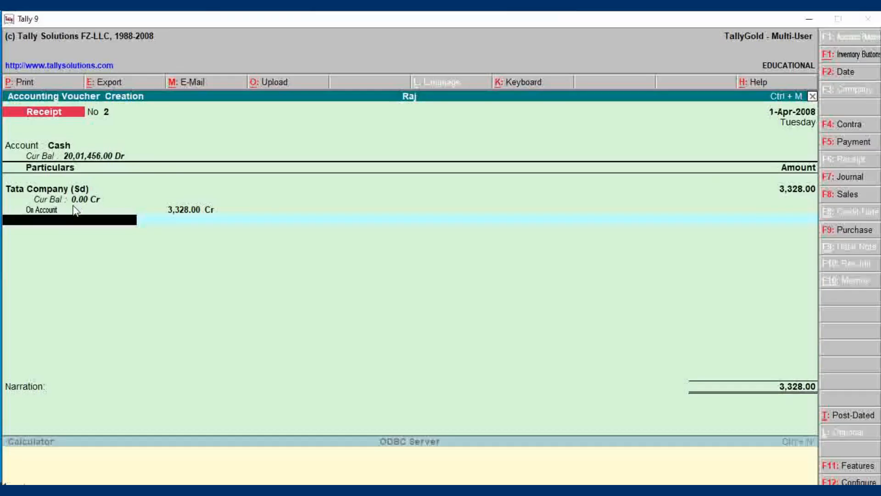
Finish the receipt's particulars and save the voucher with an empty narration
key(Return)
key(Return)
key(y)
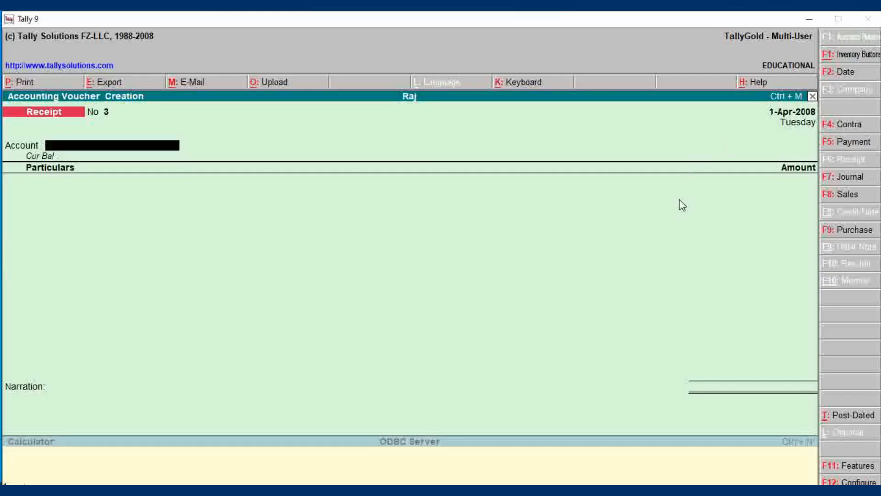
Switch from receipt entry to a payment voucher and set its account to Cash
key(Return)
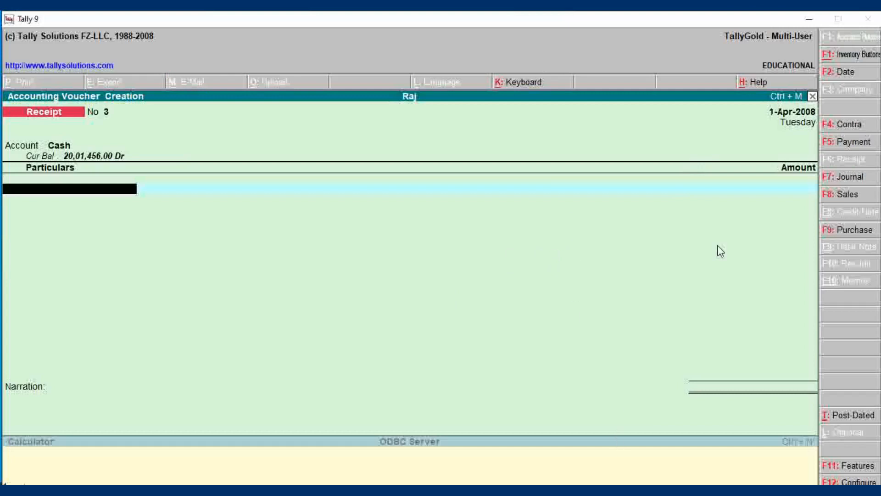
click(855, 143)
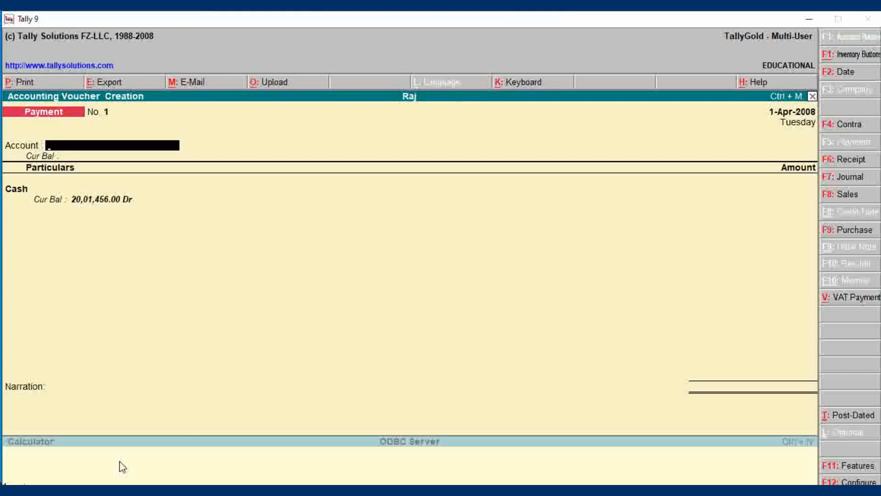
text(c)
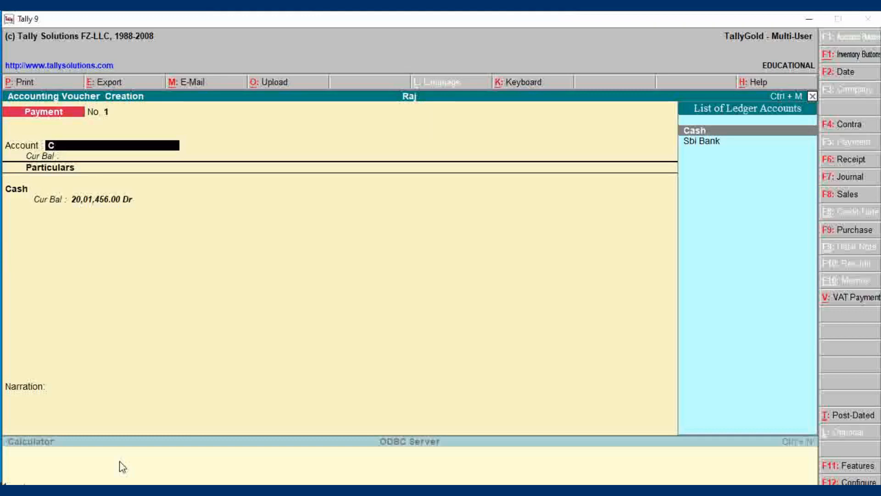
key(Down)
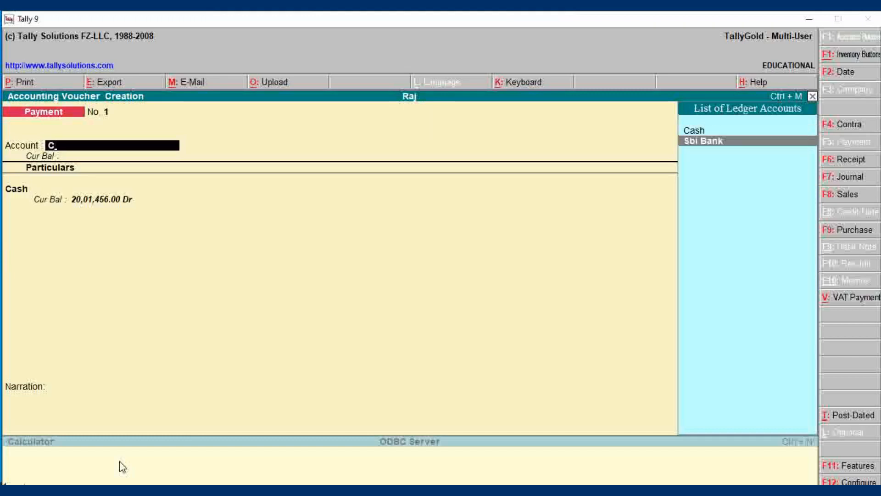
key(Up)
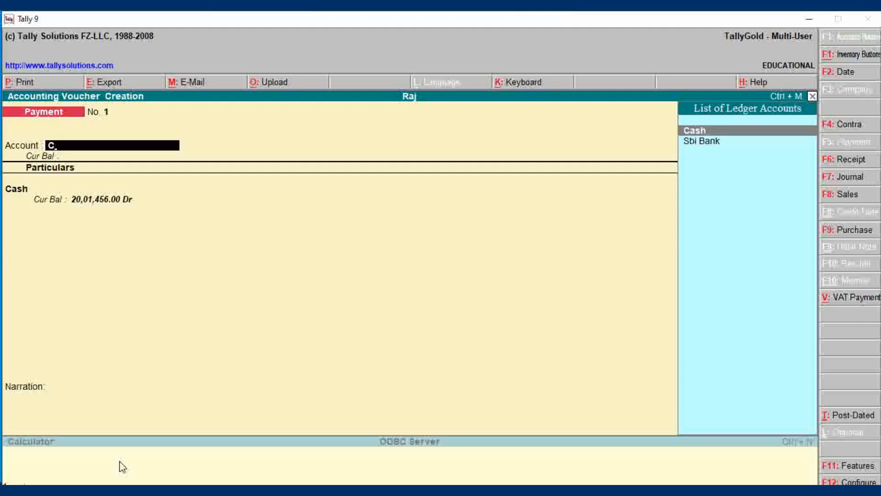
key(Return)
Choose Atul Company (Sc) as the party ledger under the payment voucher's particulars
text(S)
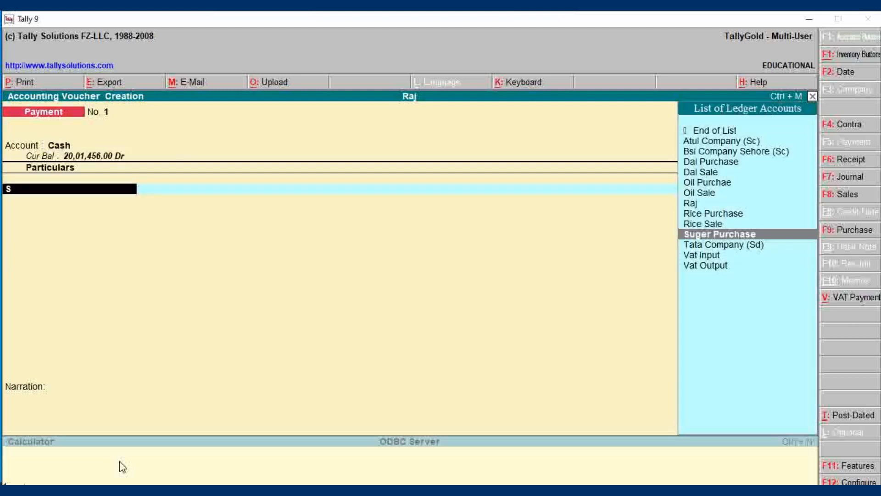
key(Up)
key(Up)
key(Up)
key(Up)
key(Up)
key(Up)
key(Up)
key(Up)
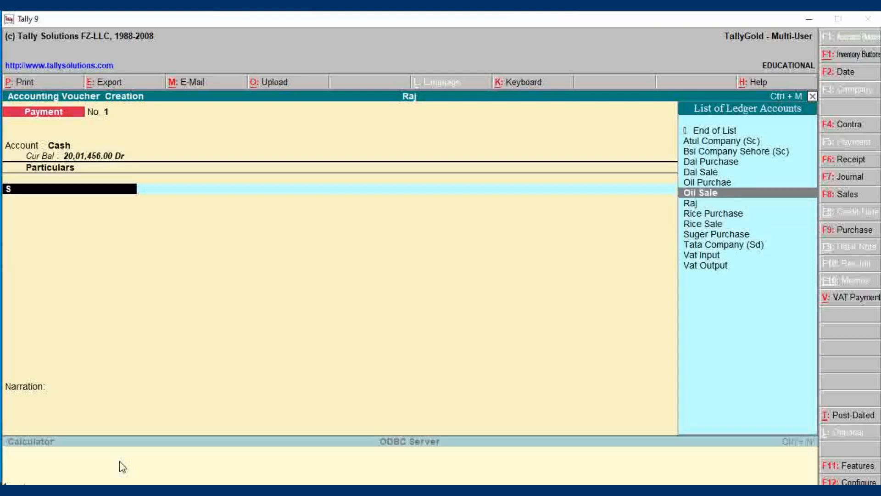
key(Return)
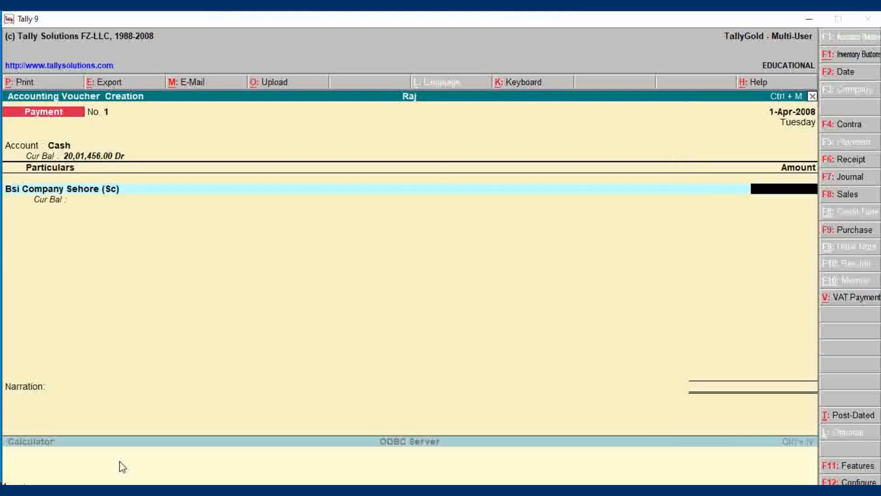
key(BackSpace)
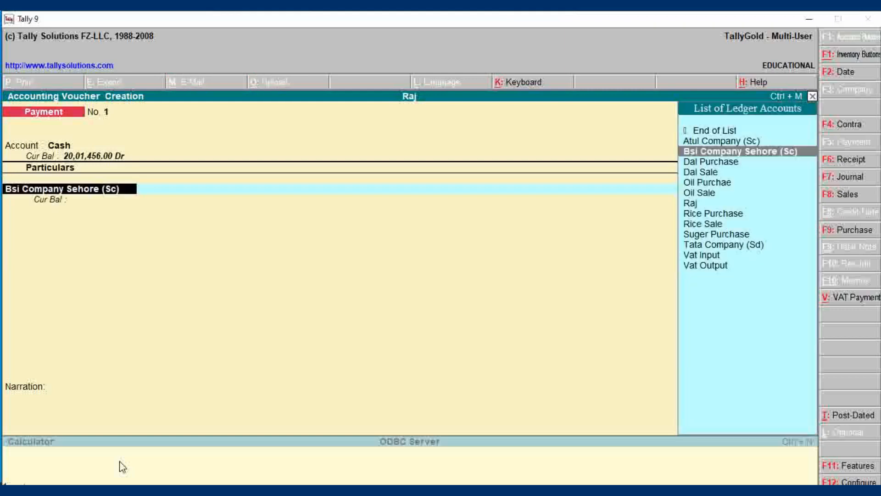
key(Up)
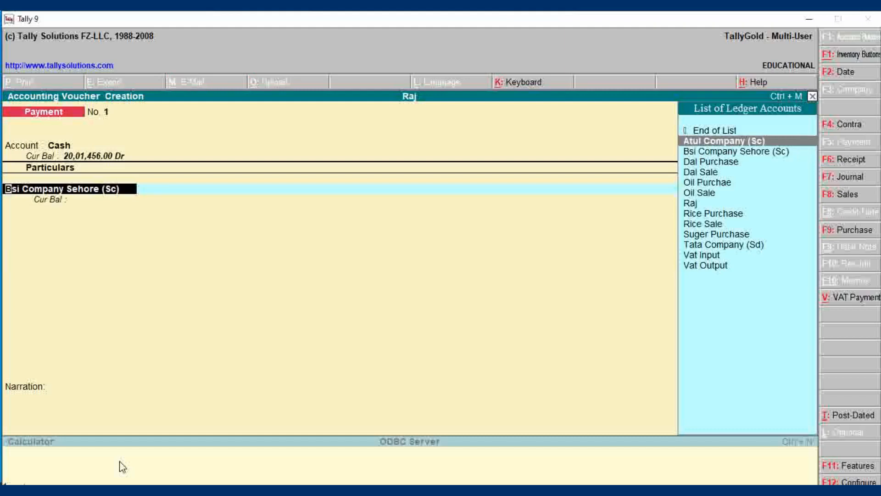
key(Return)
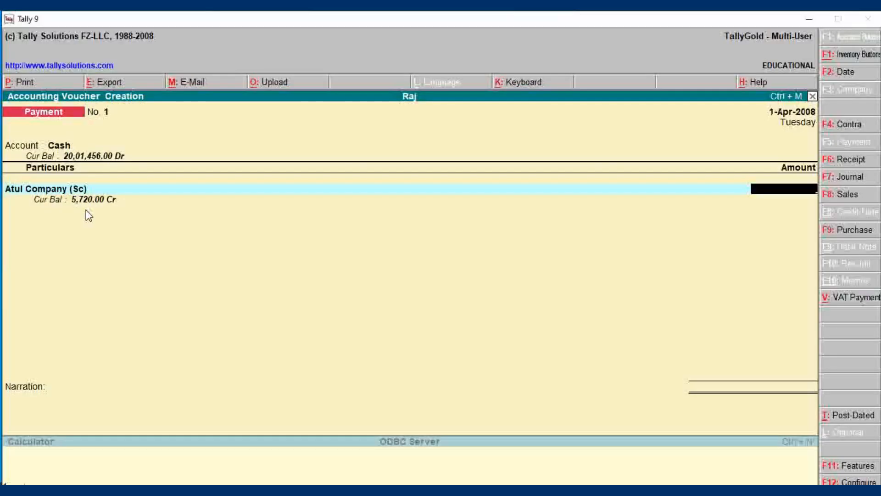
Enter 5,720 as the amount paid to Atul Company (Sc) and allocate all of it as On Account
text(5,720)
key(Return)
key(Down)
key(Down)
key(Return)
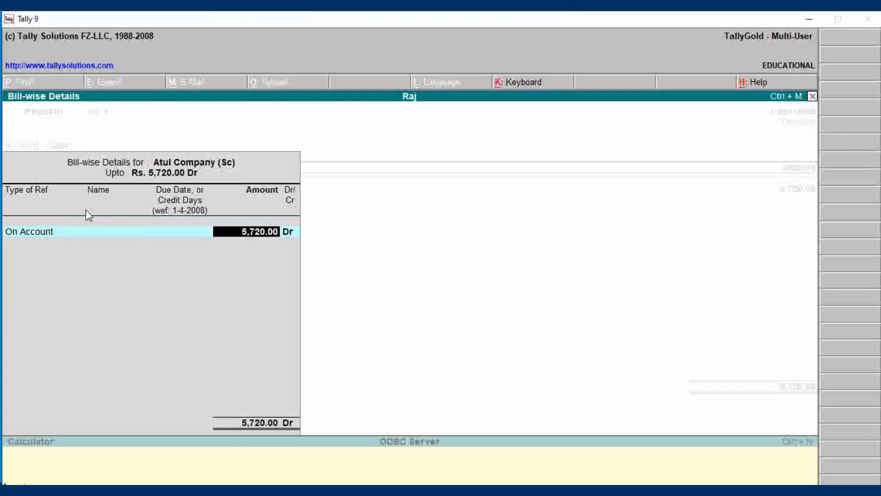
key(Return)
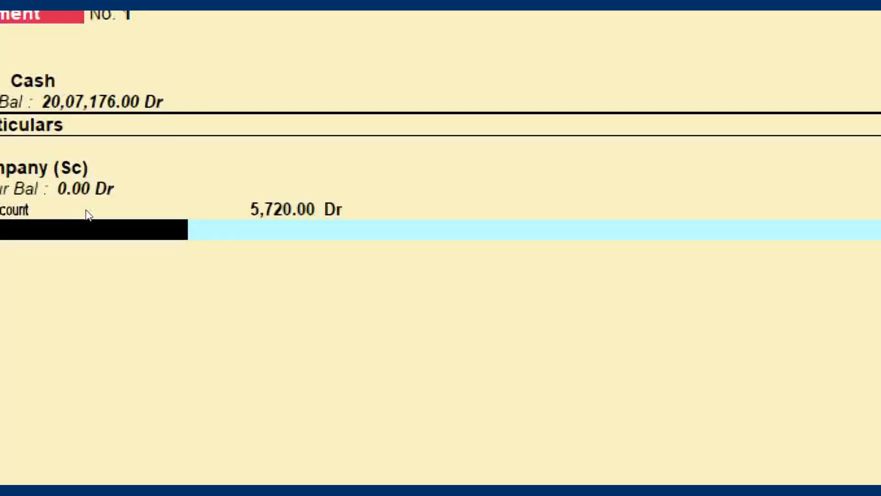
Save the payment voucher with an empty narration
key(Return)
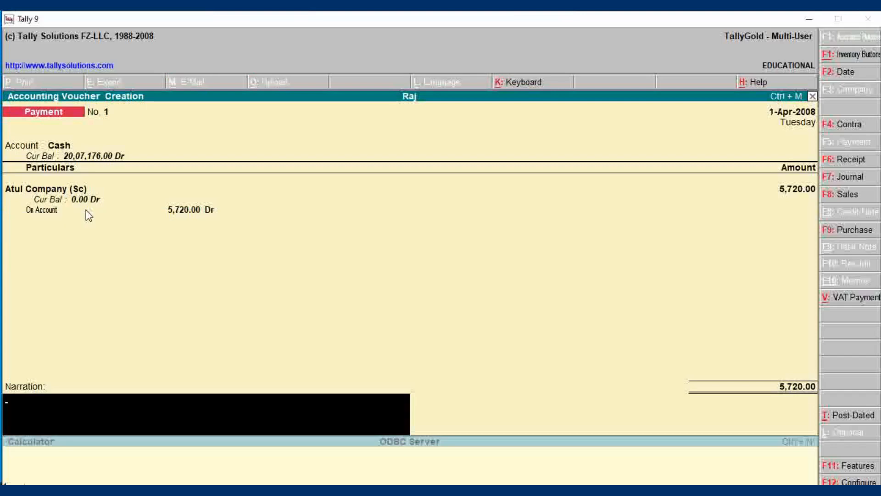
key(Return)
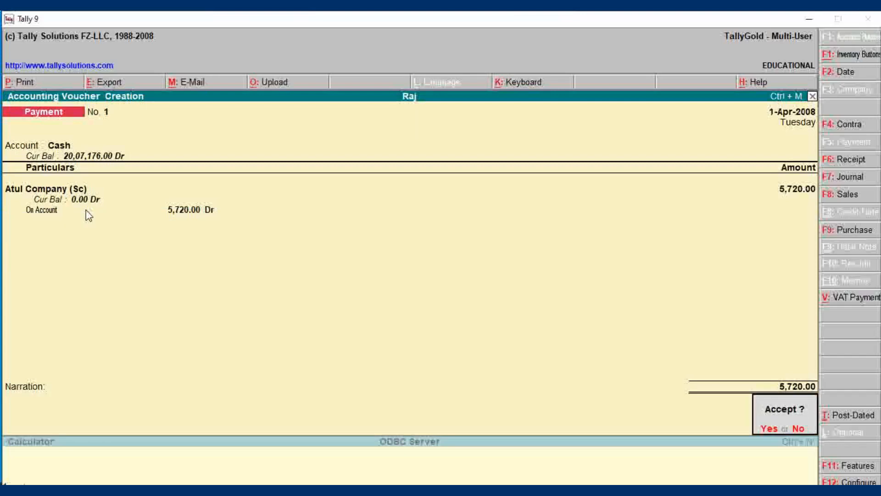
key(Return)
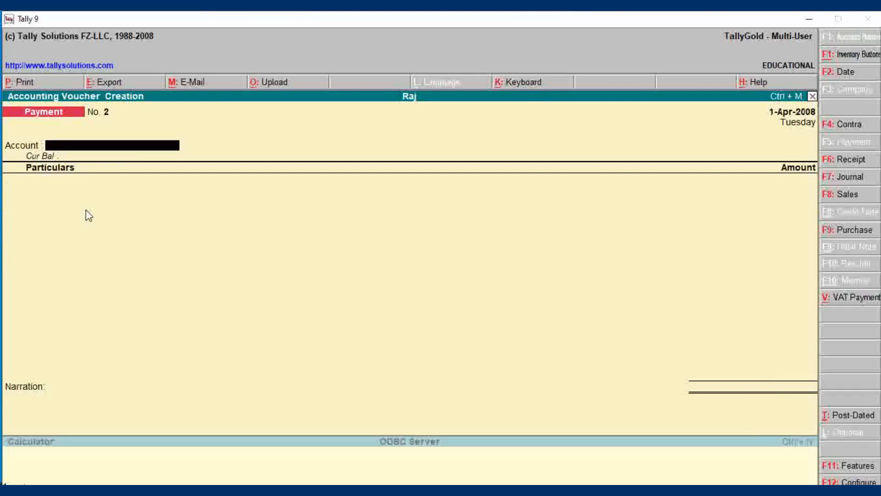